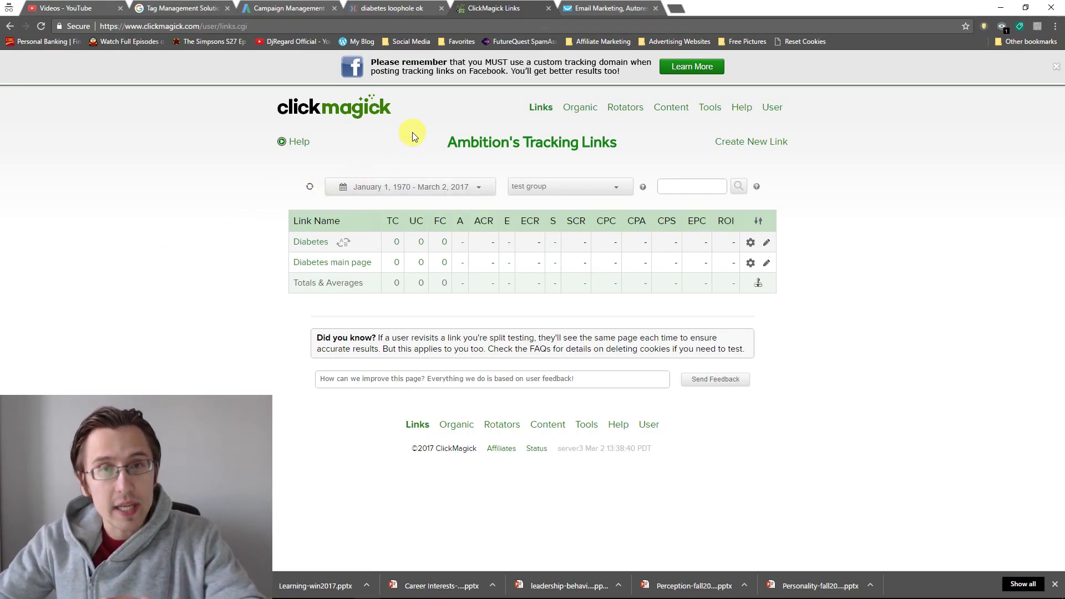
# From Content > MagickPops, start a new pop named 'Test popup'.
pyautogui.click(664, 107)
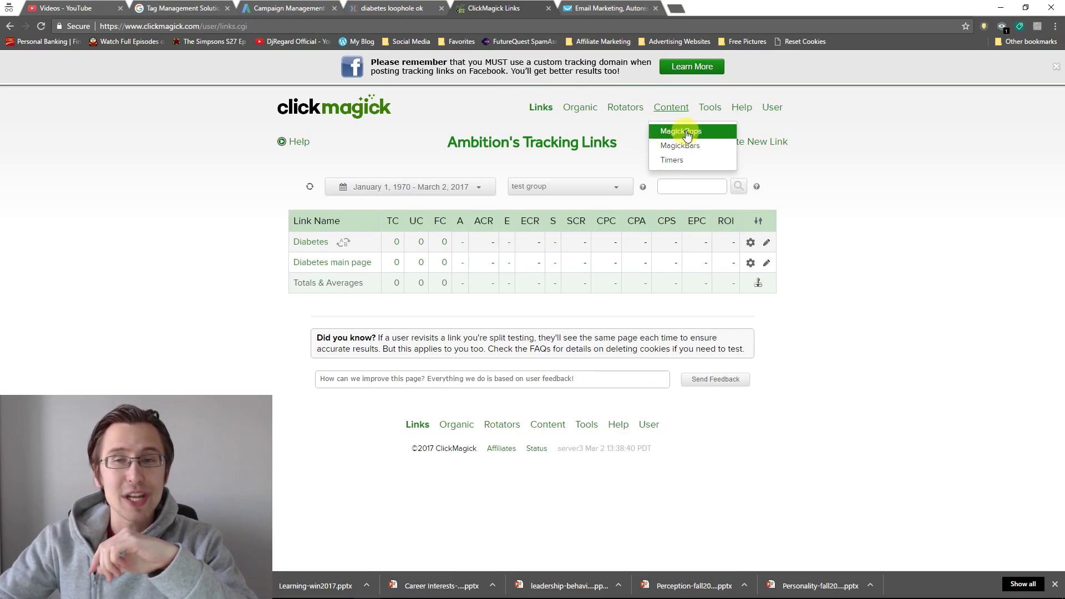
pyautogui.click(683, 131)
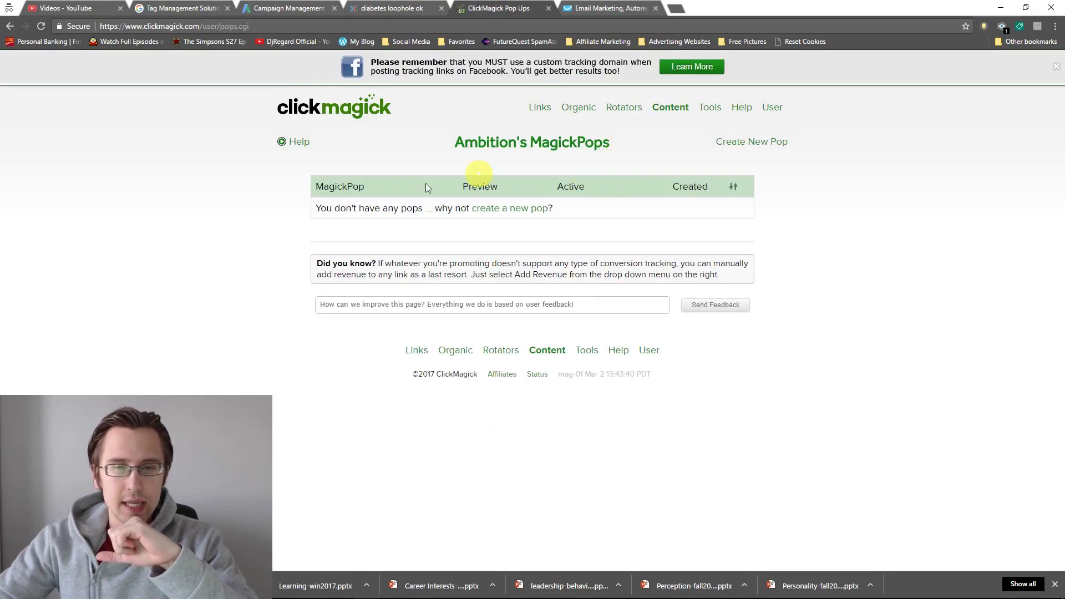
pyautogui.click(509, 209)
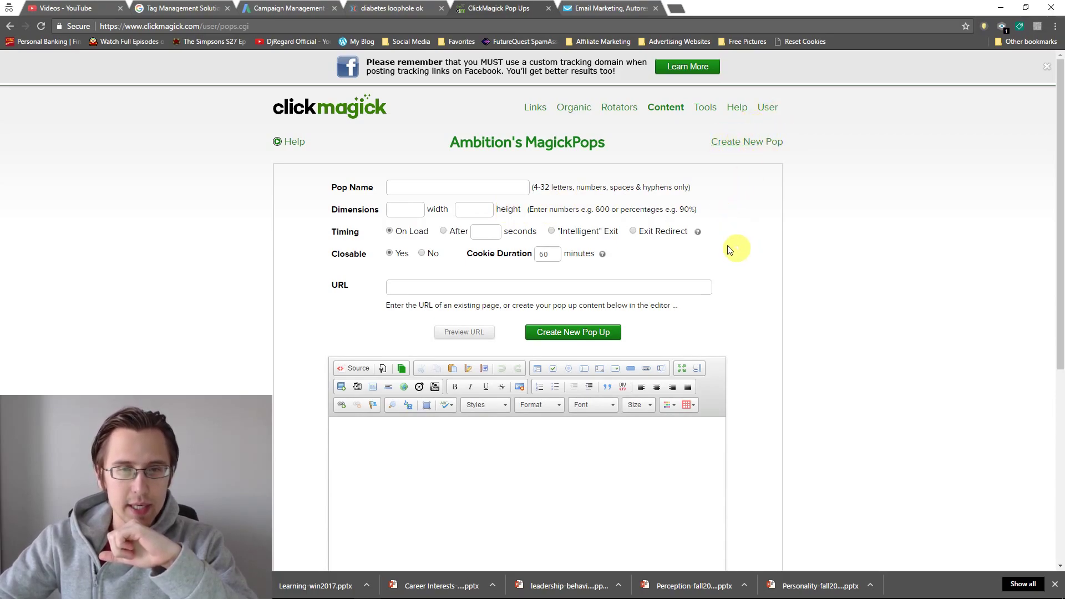
pyautogui.click(479, 189)
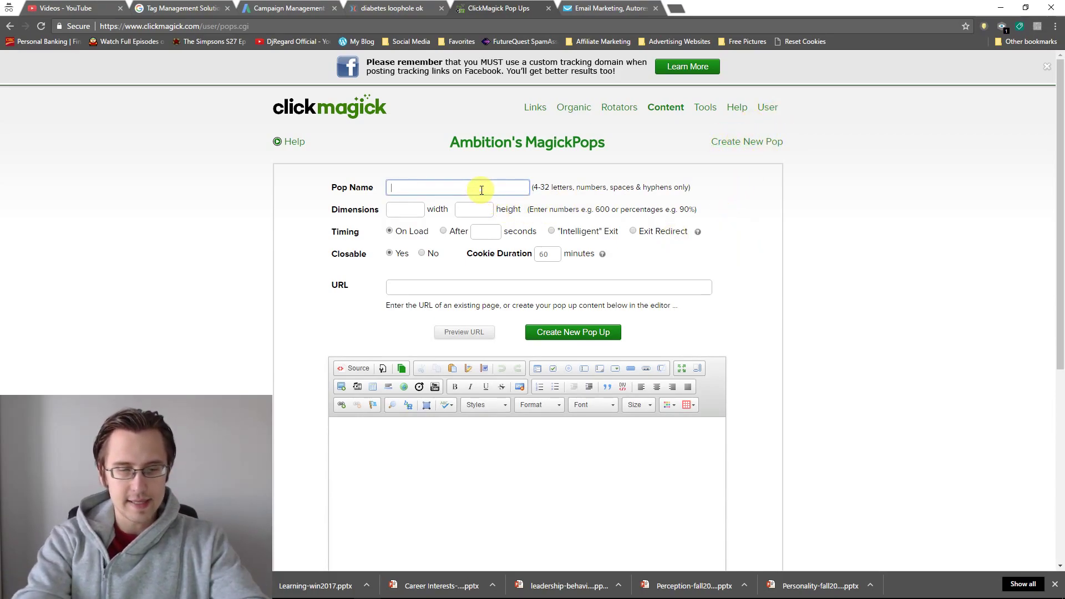
pyautogui.write('Test popup')
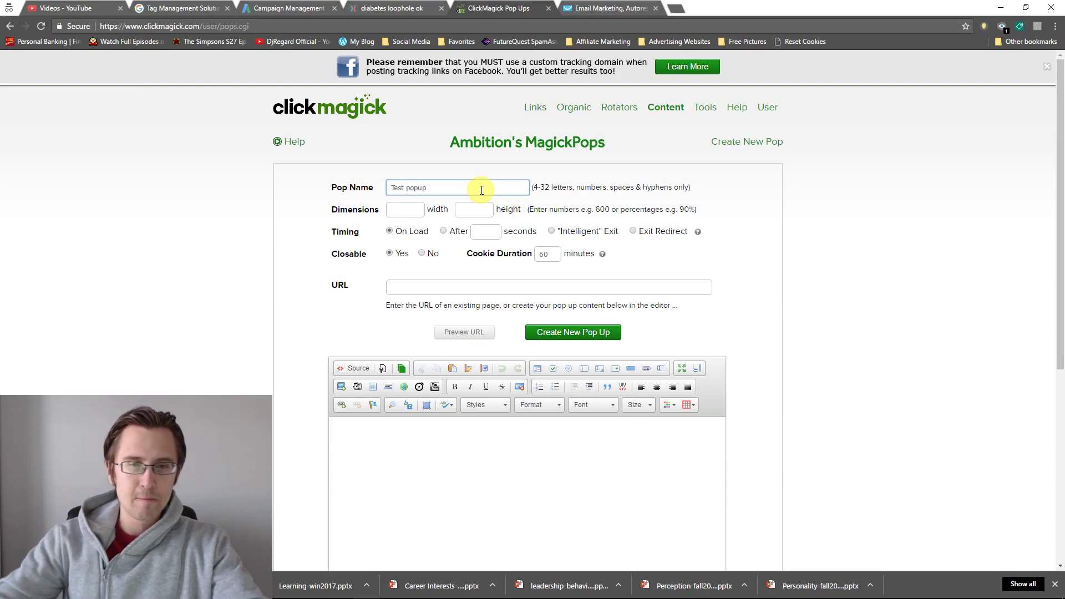
# Step through the pop's width, timing and delay settings, highlighting the Intelligent Exit option.
pyautogui.press('Tab')
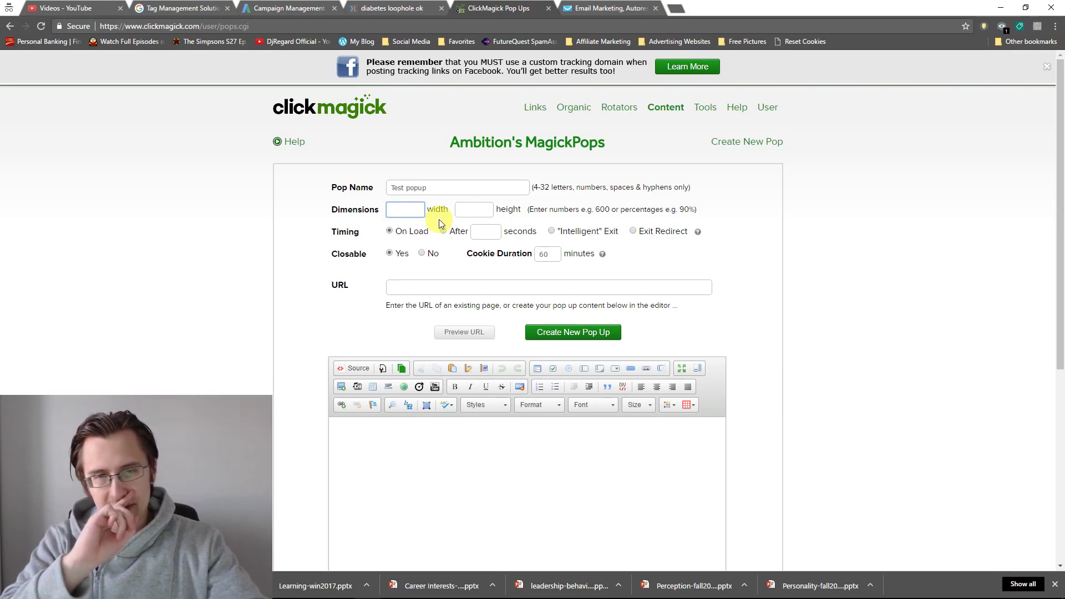
pyautogui.press('Tab')
pyautogui.press('Tab')
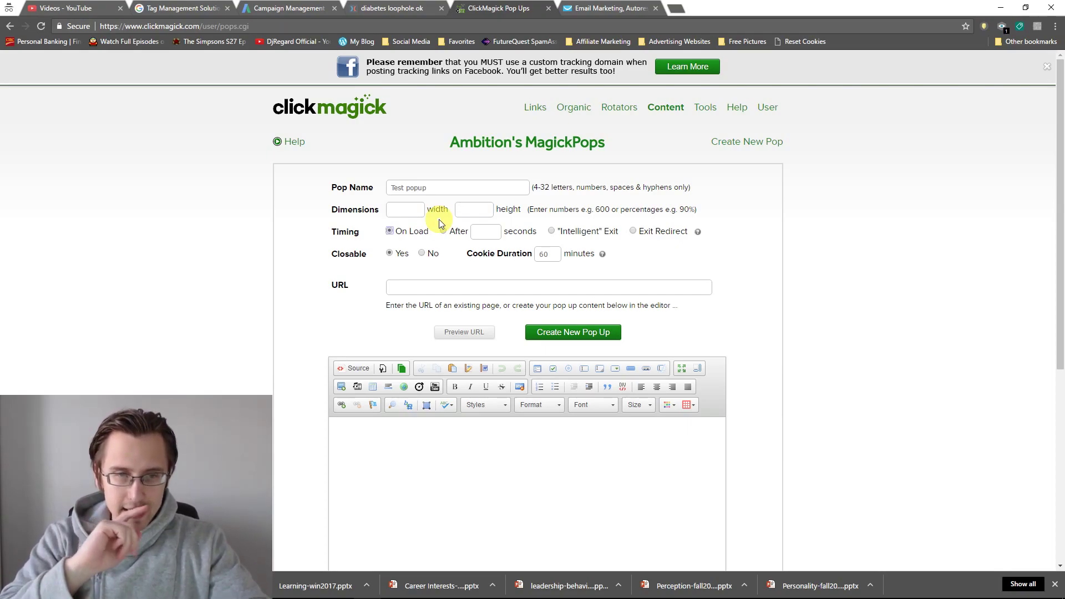
pyautogui.press('Tab')
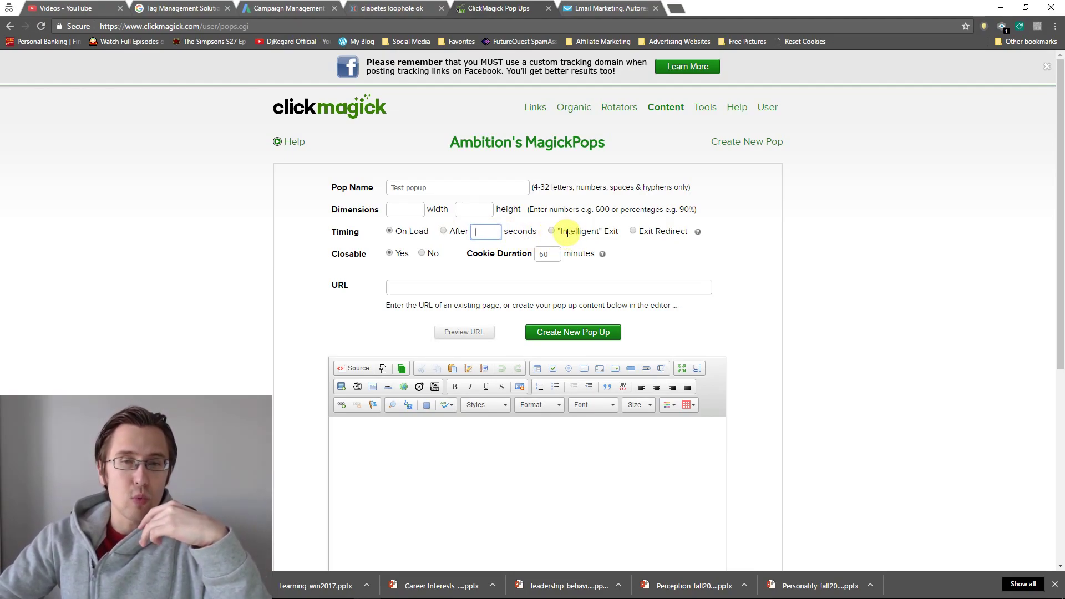
pyautogui.moveTo(567, 232); pyautogui.dragTo(617, 232)
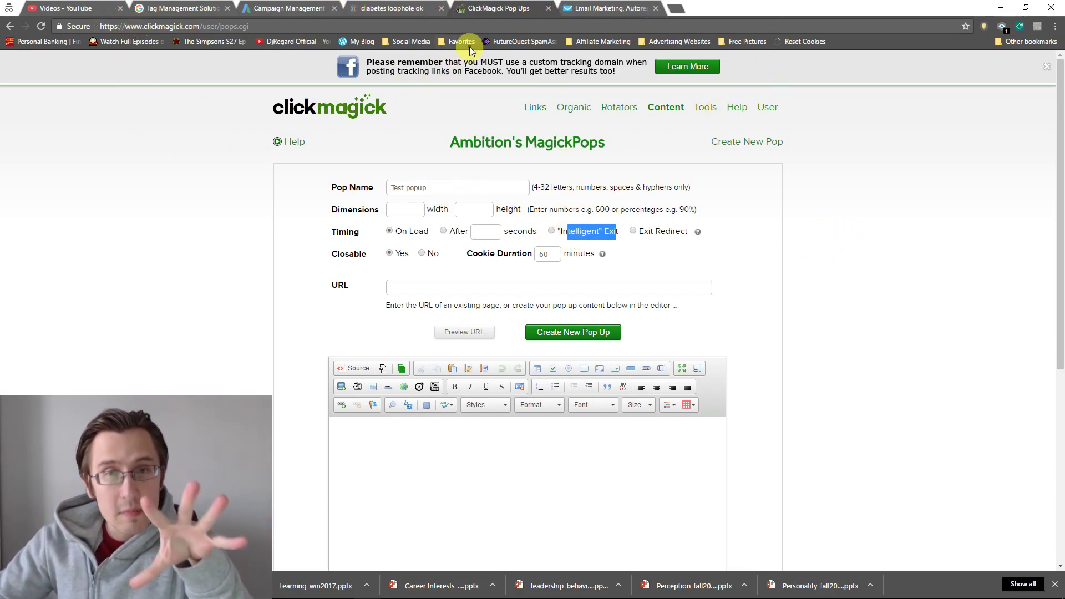
# Read the FAQ on the four pop-up timing types, then reopen a blank MagickPops form.
pyautogui.click(698, 232)
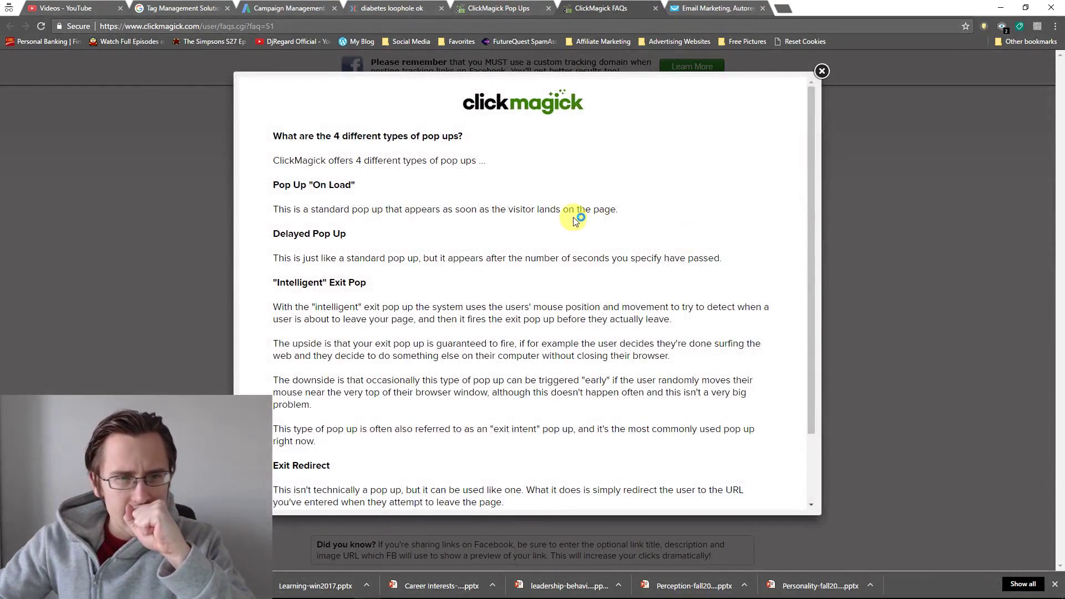
pyautogui.scroll(-3, 573, 218)
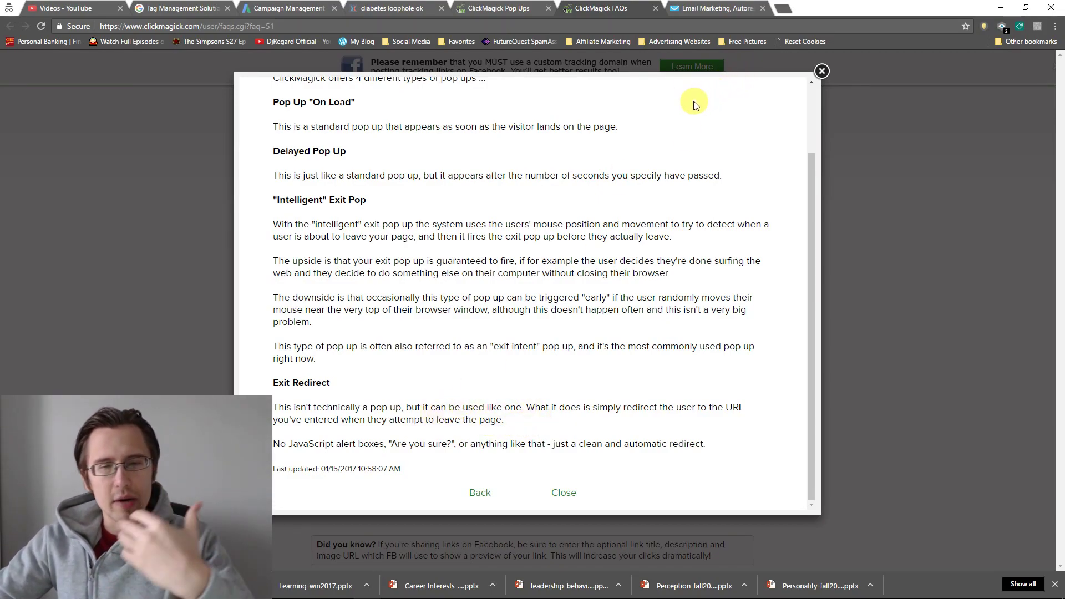
pyautogui.click(823, 72)
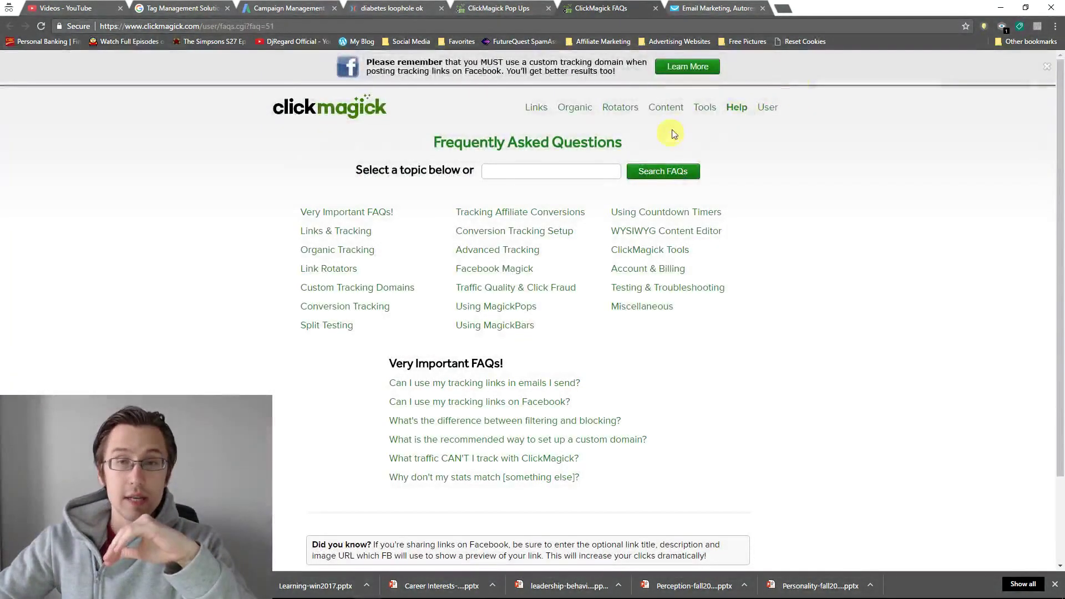
pyautogui.click(674, 130)
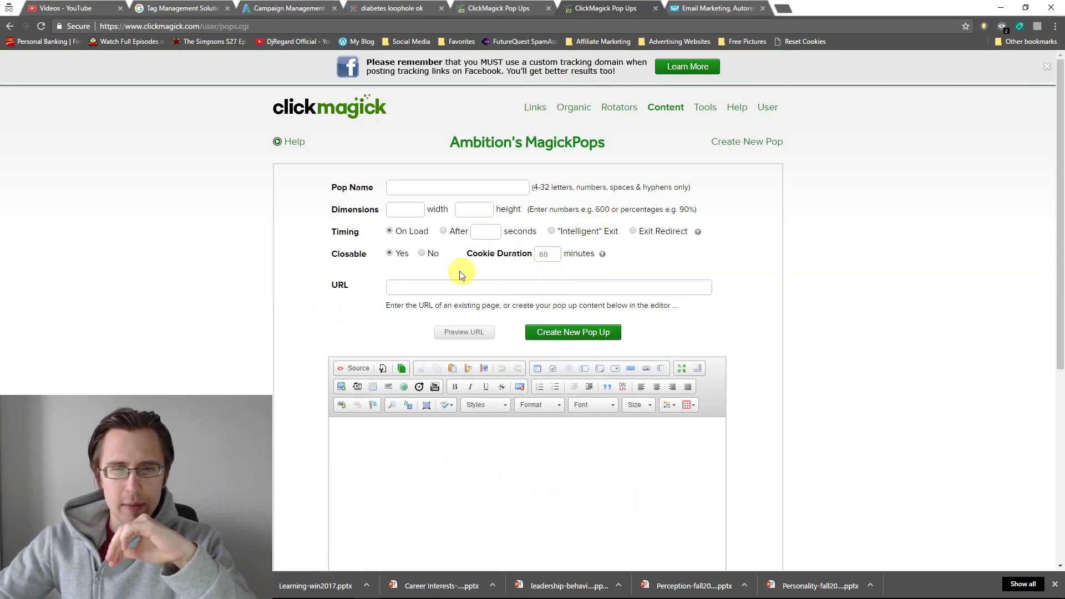
pyautogui.doubleClick(403, 254)
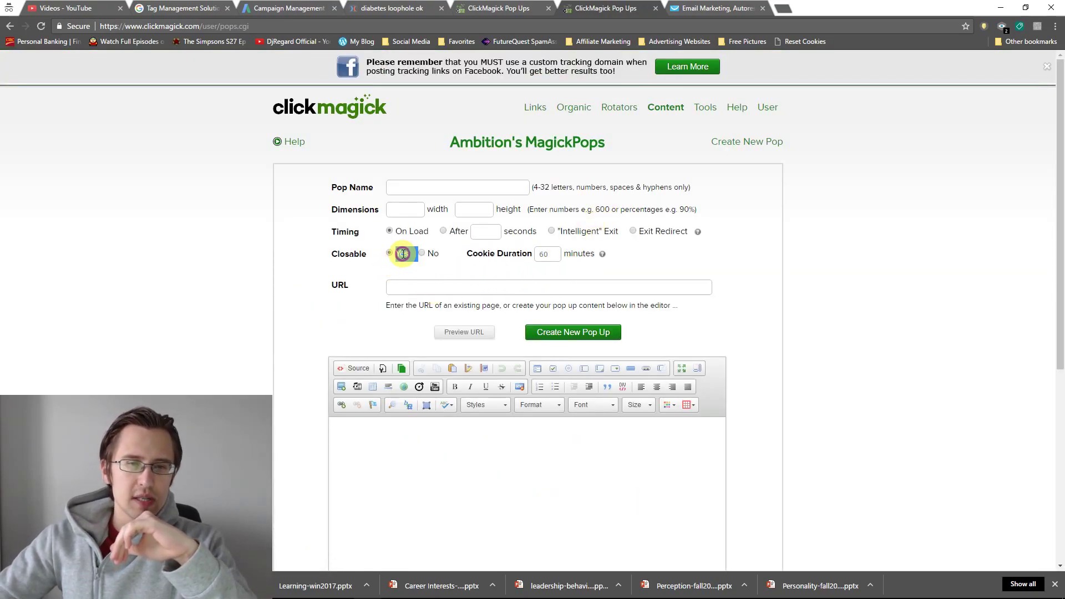
pyautogui.doubleClick(433, 254)
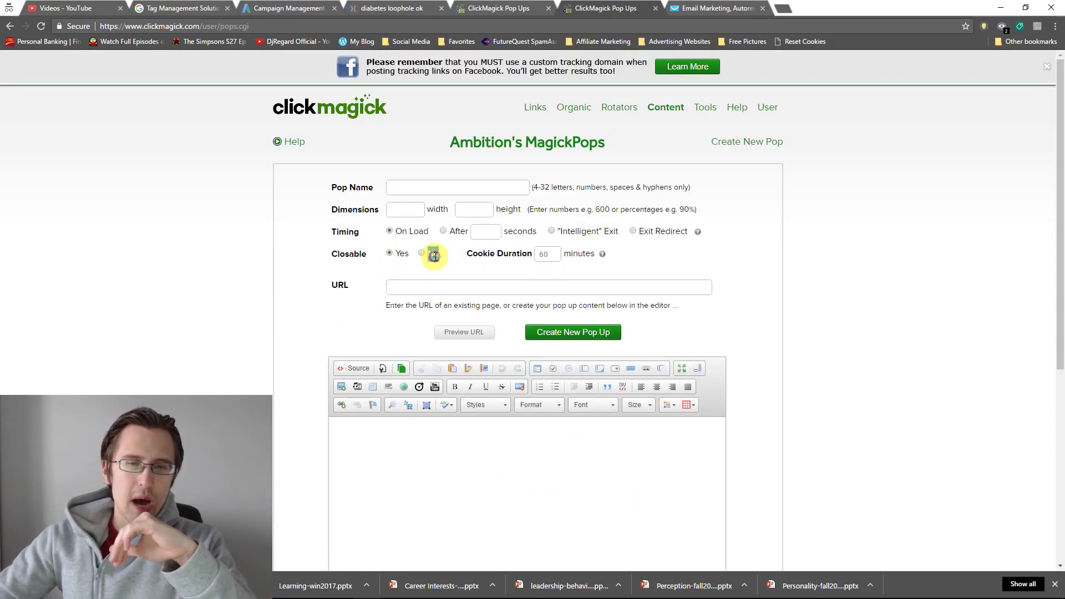
pyautogui.doubleClick(402, 254)
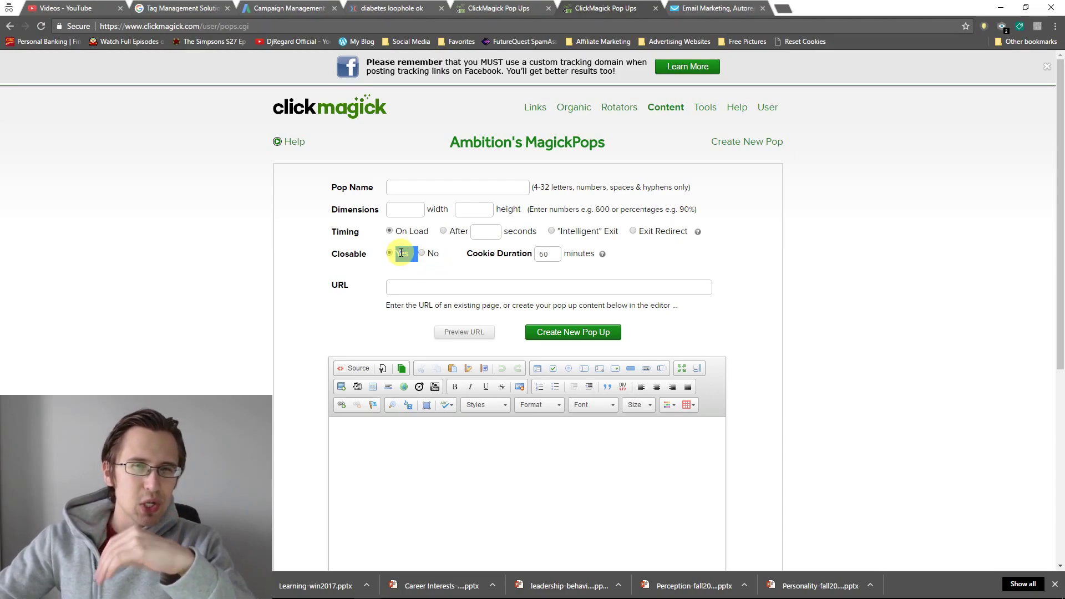
pyautogui.doubleClick(434, 254)
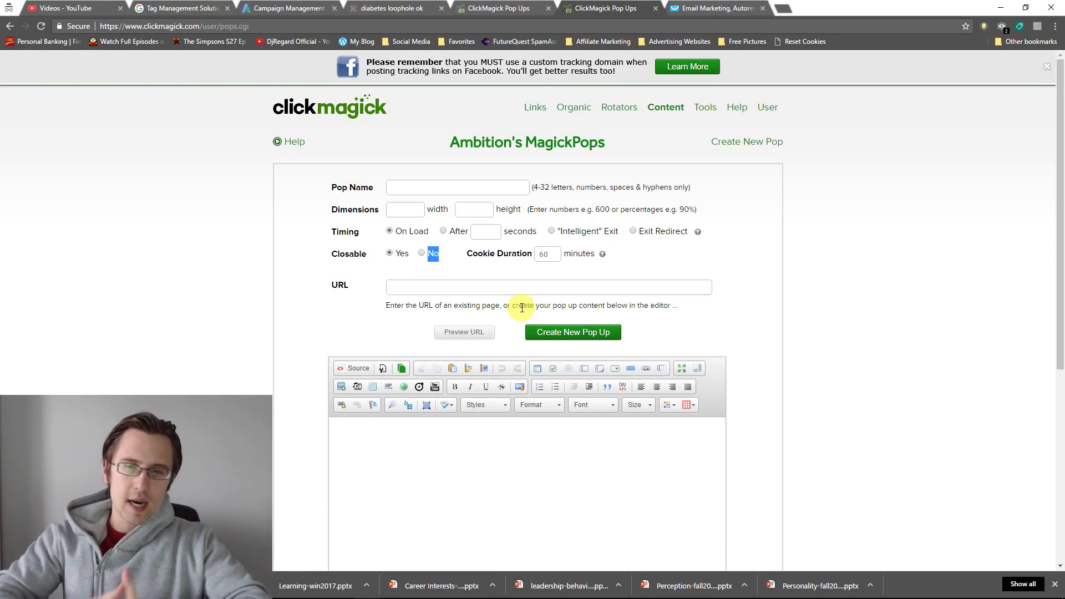
pyautogui.moveTo(472, 254); pyautogui.dragTo(530, 255)
pyautogui.click(480, 269)
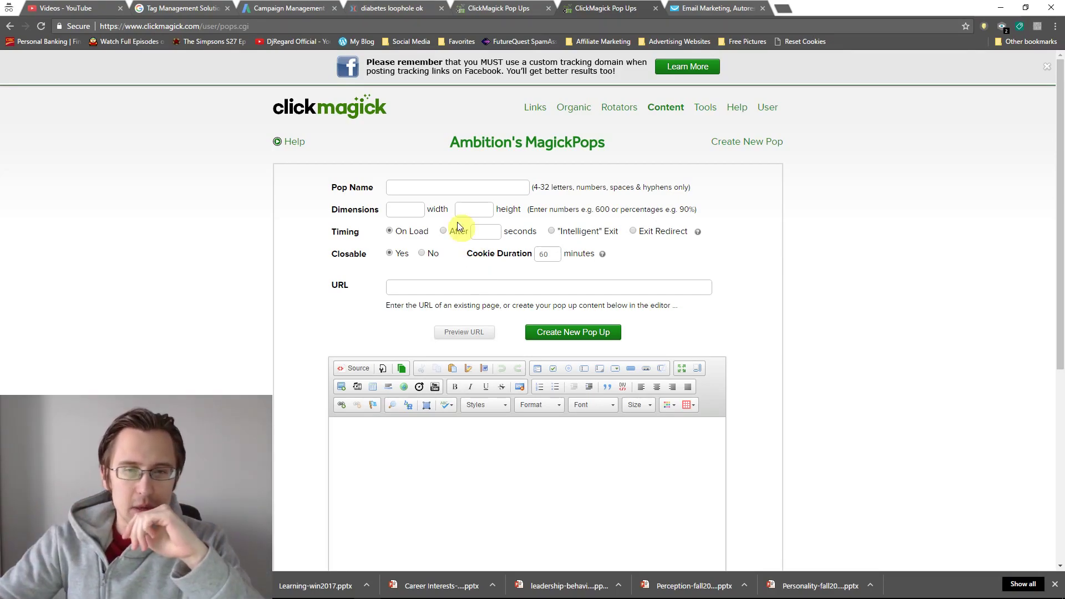
# Change the cookie duration from 60 to 1 minute.
pyautogui.moveTo(546, 254); pyautogui.dragTo(536, 255)
pyautogui.write('1')
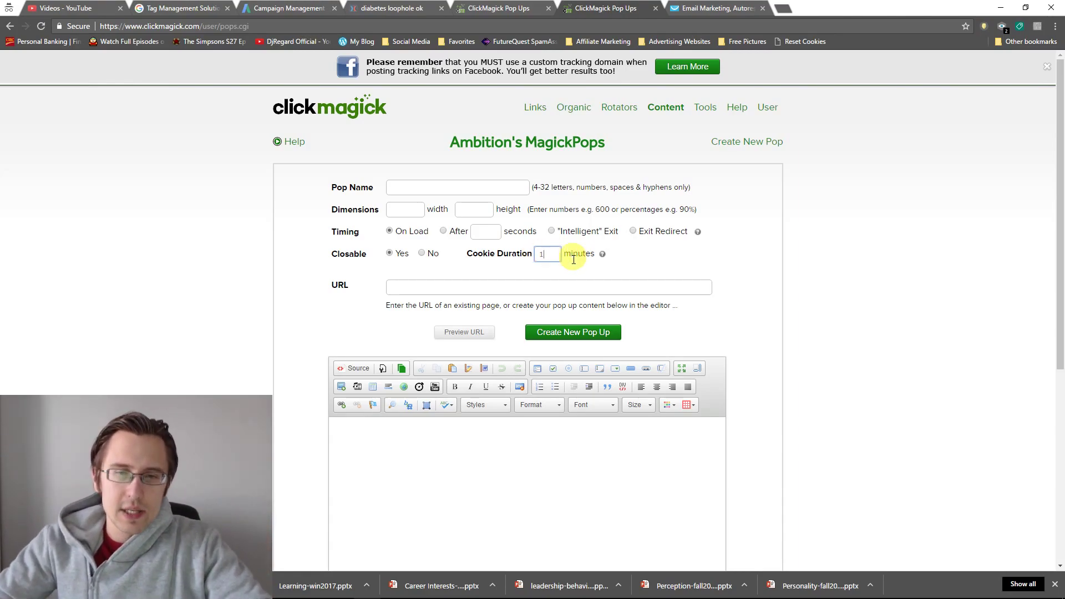
pyautogui.doubleClick(541, 255)
pyautogui.write('1')
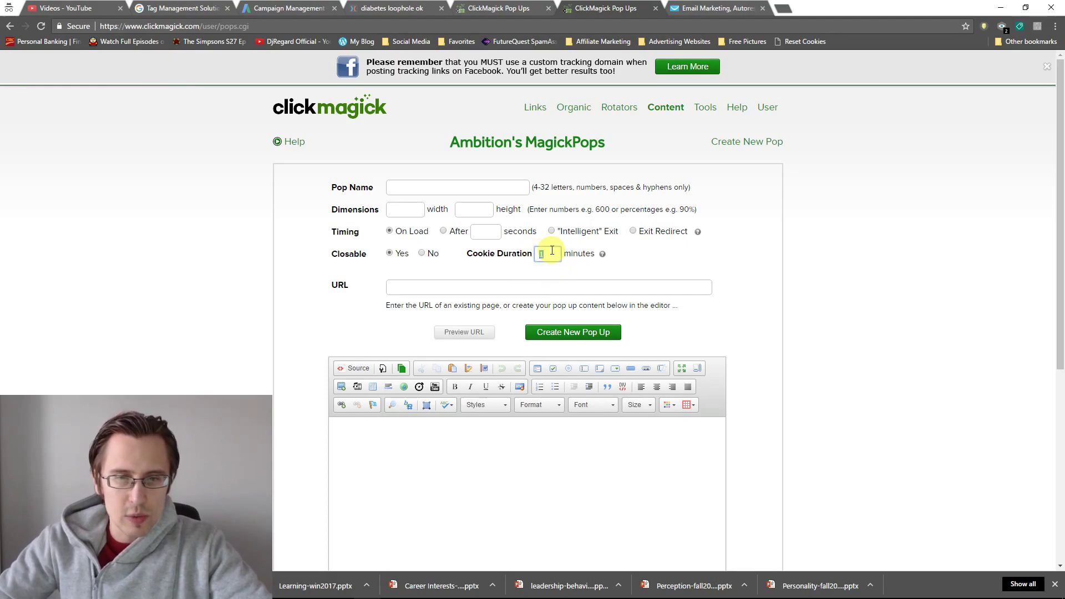
# Try Exit Redirect and On Load, then set the pop timing to Intelligent Exit.
pyautogui.click(412, 286)
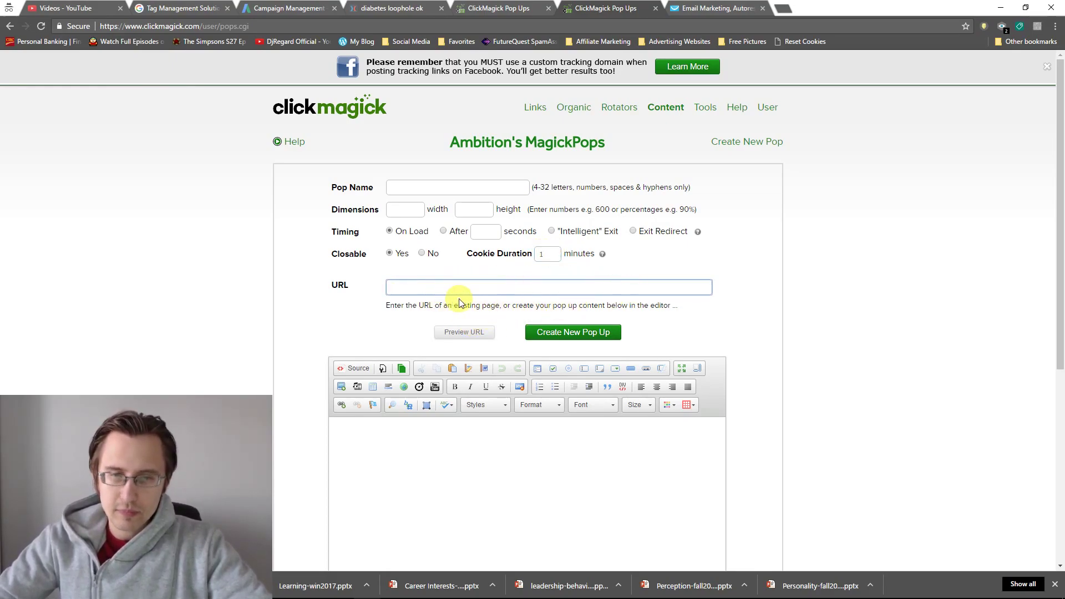
pyautogui.click(636, 230)
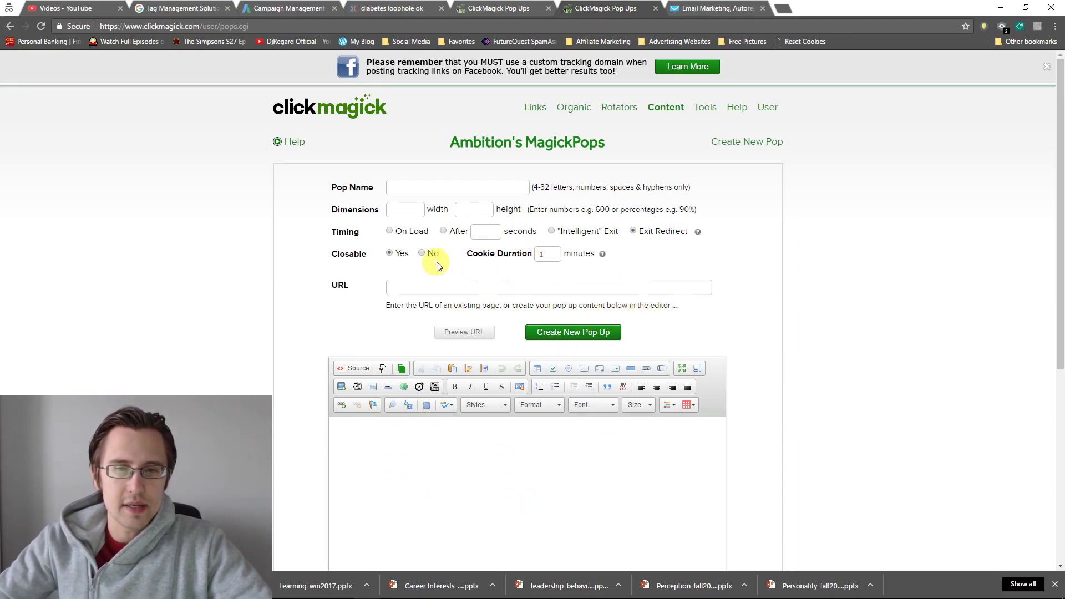
pyautogui.click(390, 232)
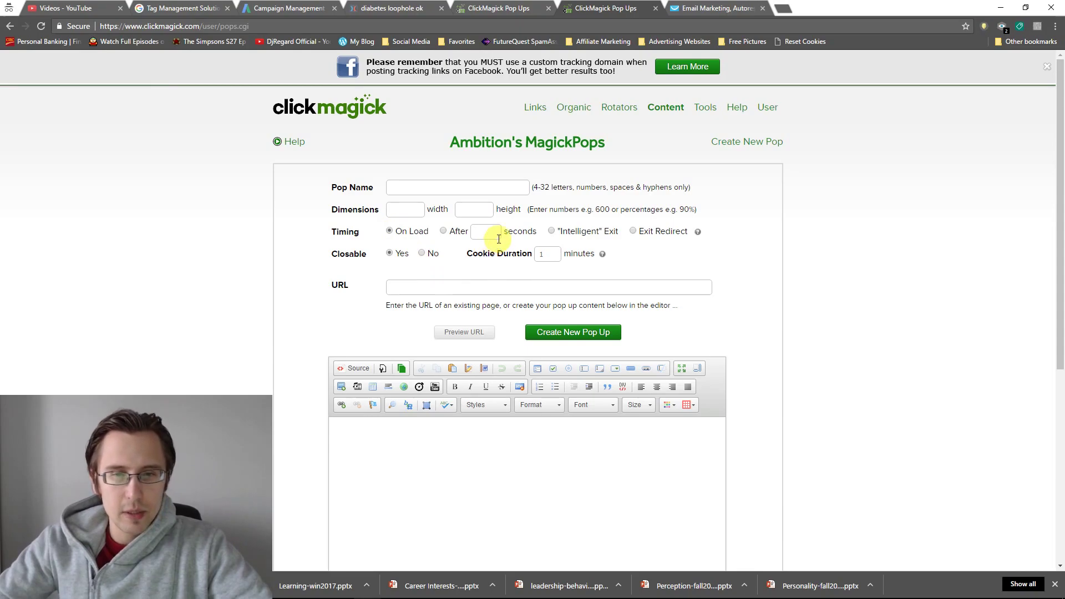
pyautogui.click(552, 231)
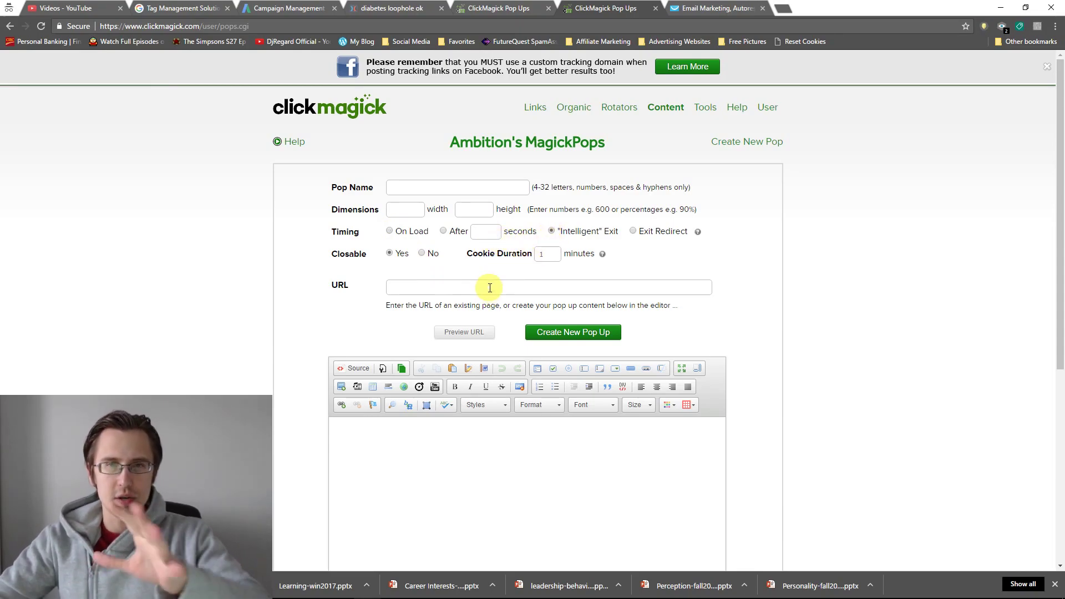
# Toggle the empty pop content editor into HTML Source and back, then switch to GetResponse.
pyautogui.scroll(-3, 356, 312)
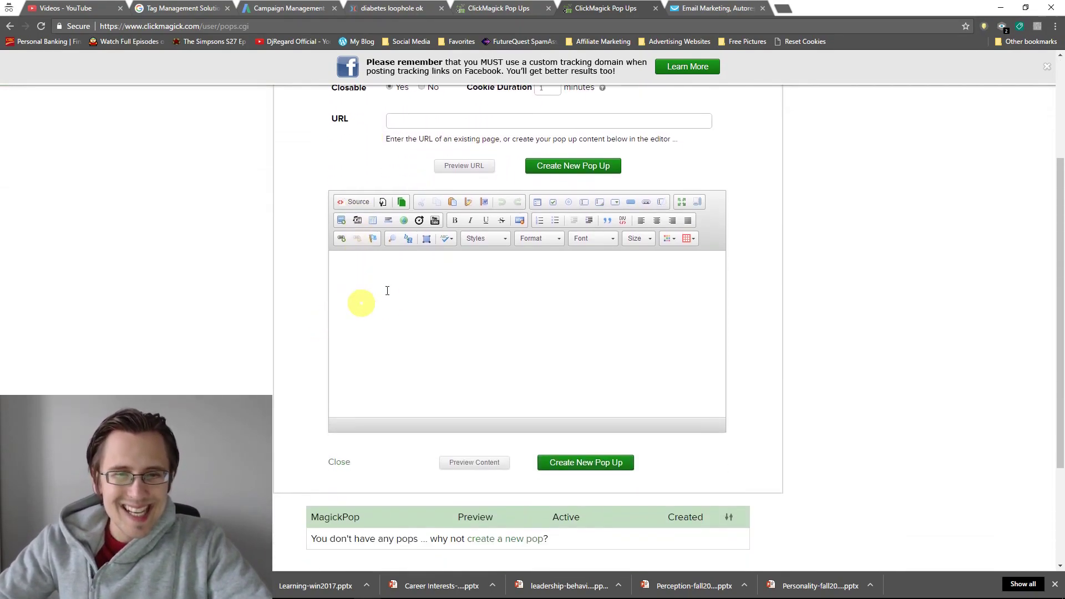
pyautogui.click(388, 273)
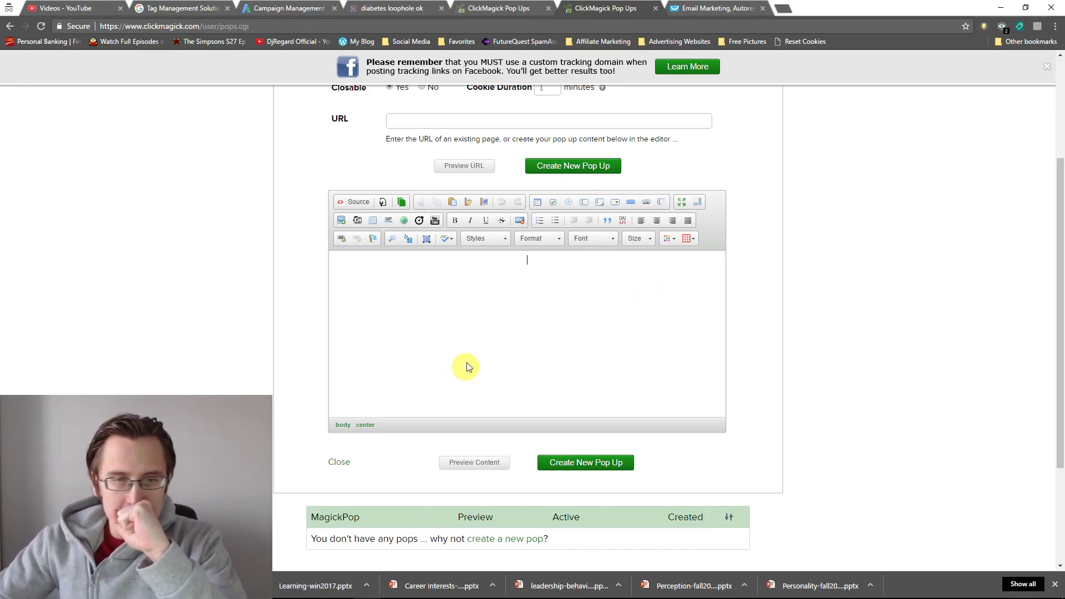
pyautogui.click(350, 202)
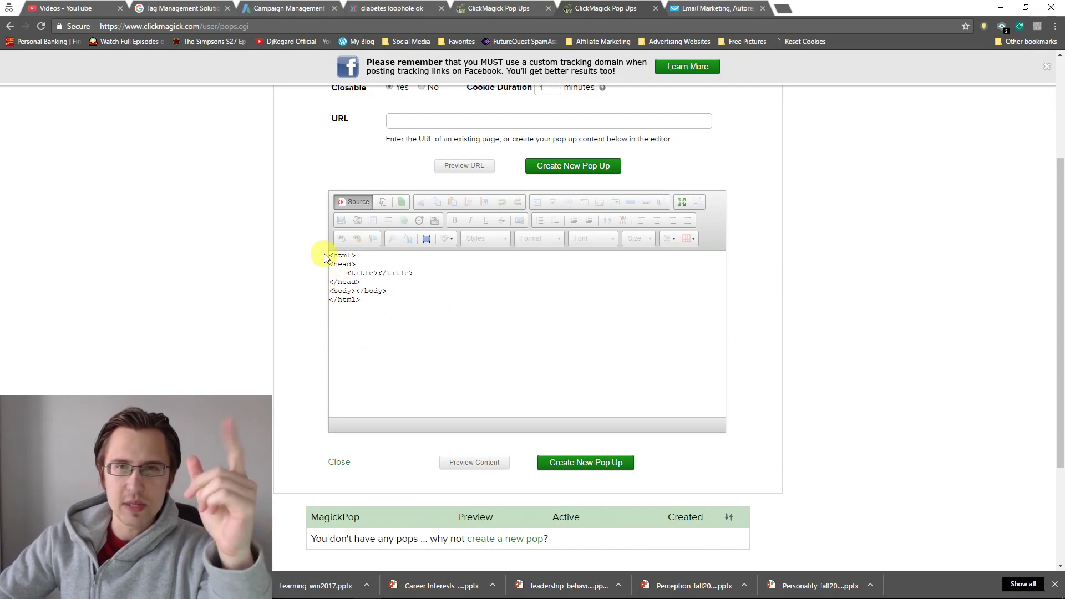
pyautogui.click(356, 207)
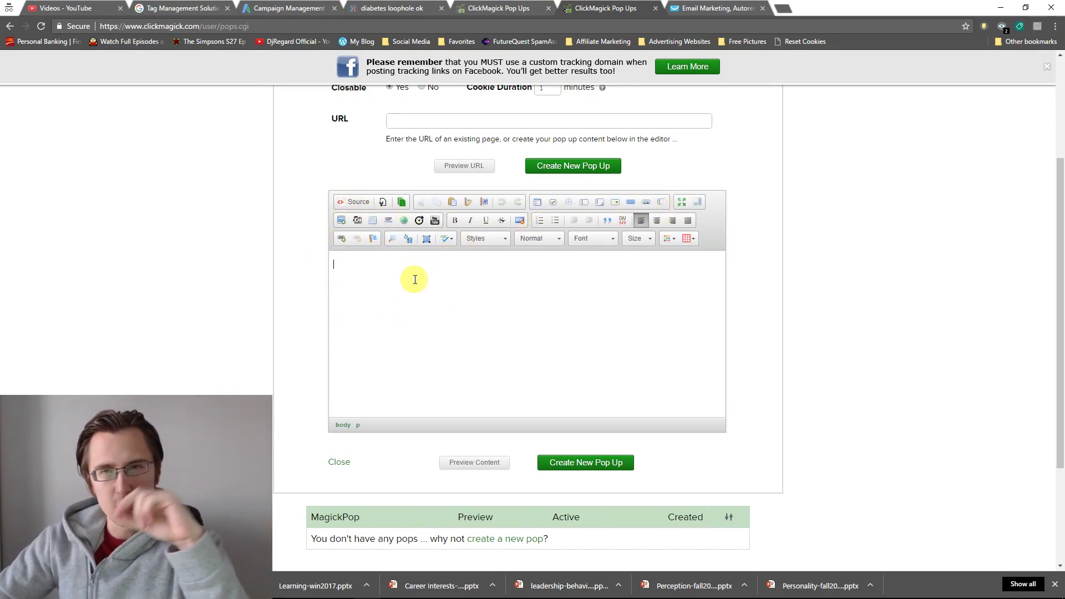
pyautogui.click(727, 8)
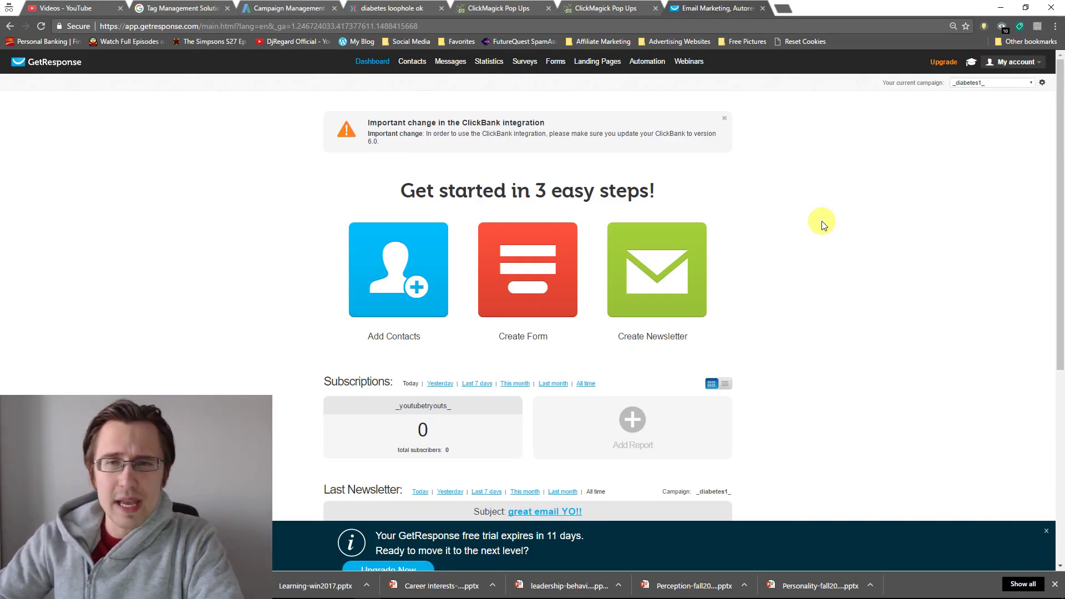
# Open Forms > Create Form and browse the template gallery.
pyautogui.moveTo(555, 65)
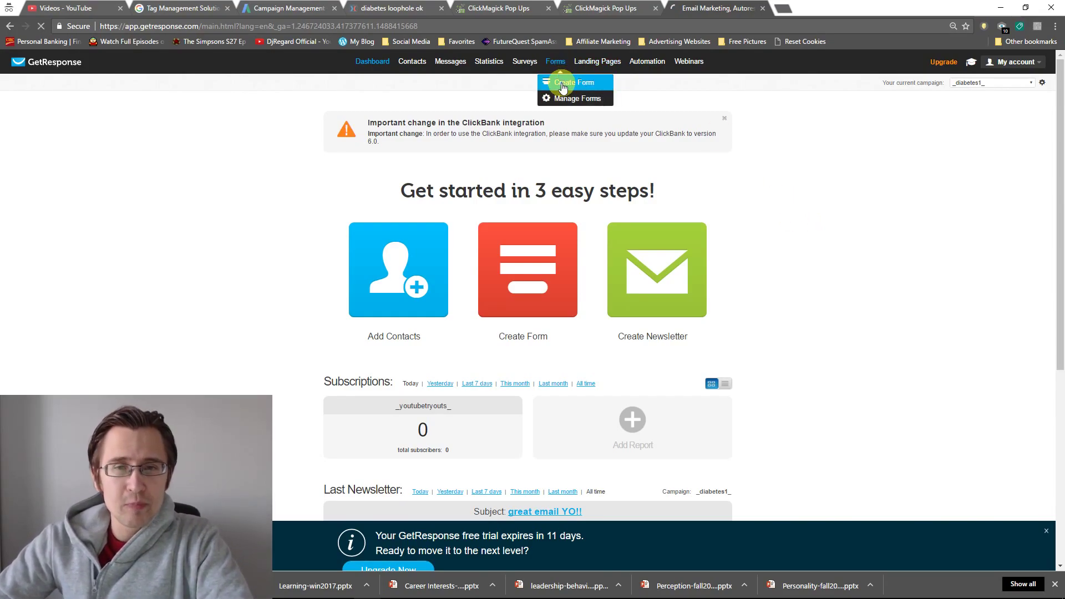
pyautogui.click(562, 86)
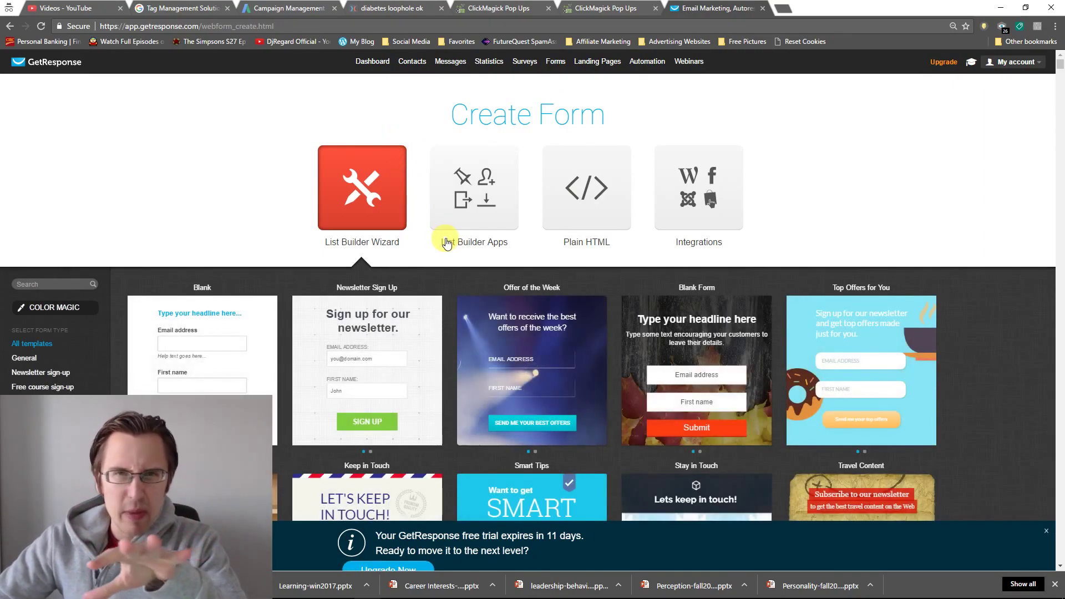
pyautogui.scroll(-10, 638, 350)
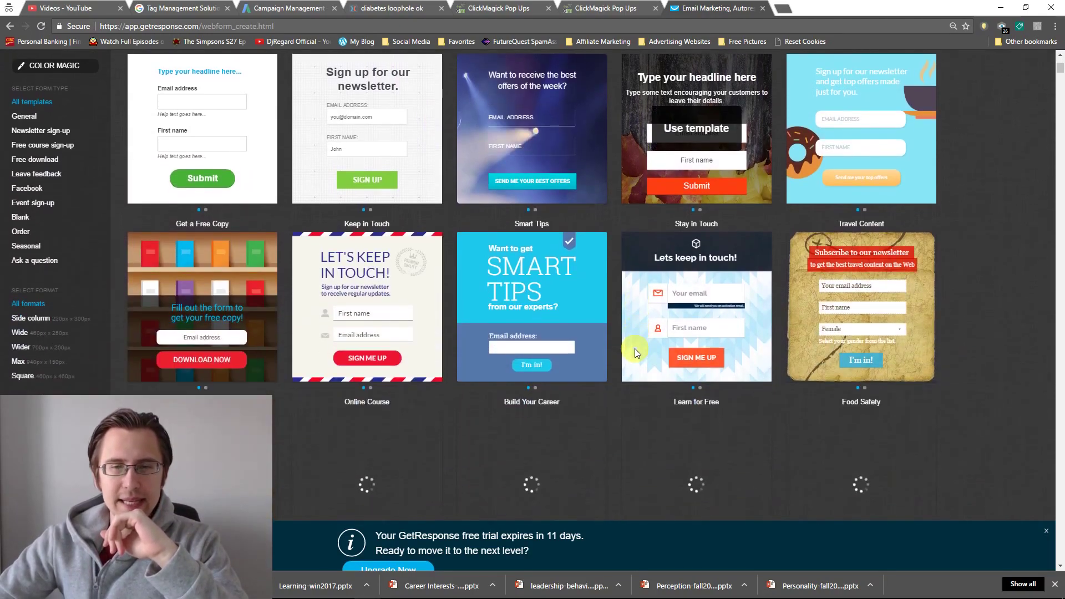
pyautogui.scroll(7, 693, 327)
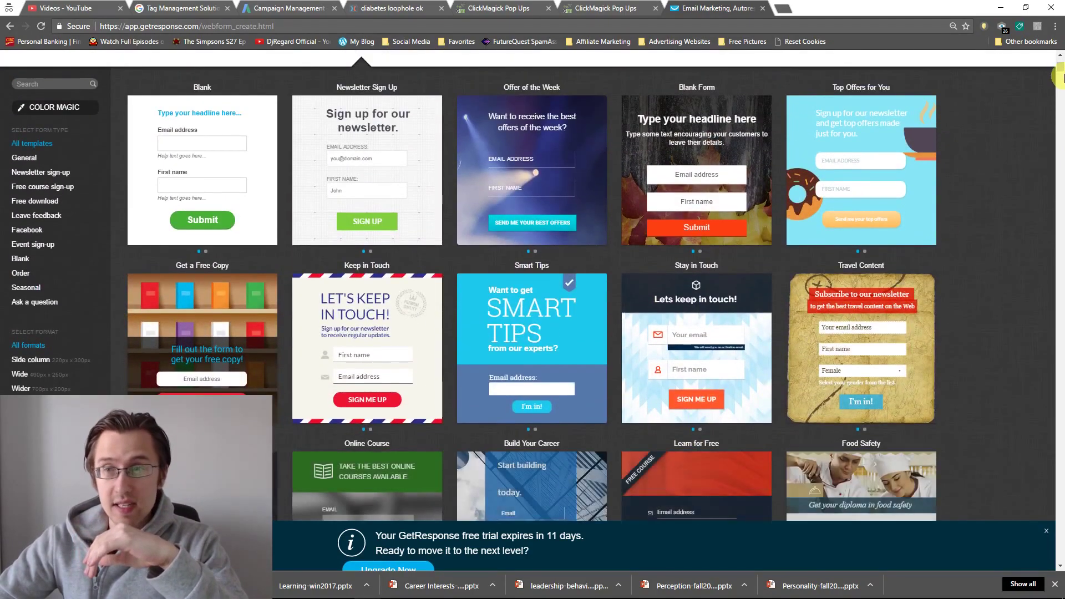
pyautogui.moveTo(1060, 70); pyautogui.dragTo(1059, 120)
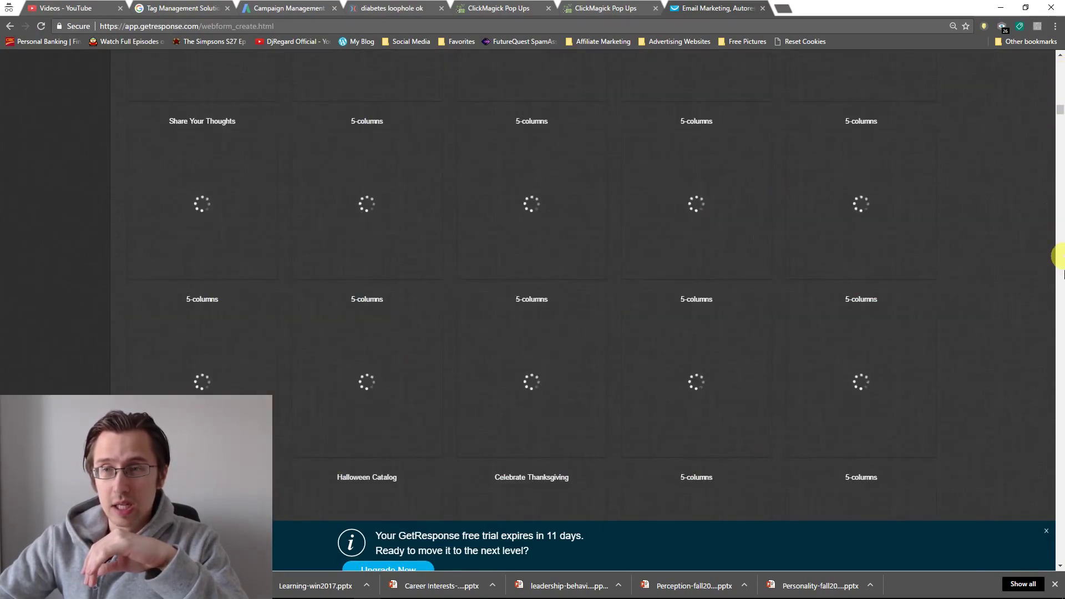
pyautogui.scroll(9, 908, 240)
pyautogui.scroll(-5, 1056, 98)
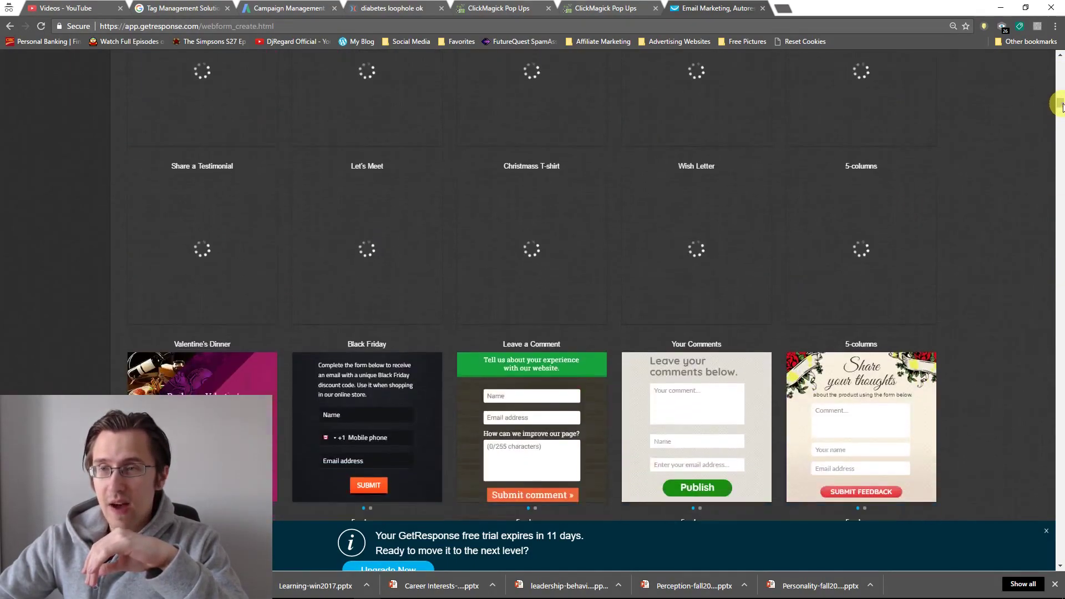
pyautogui.scroll(-6, 1061, 123)
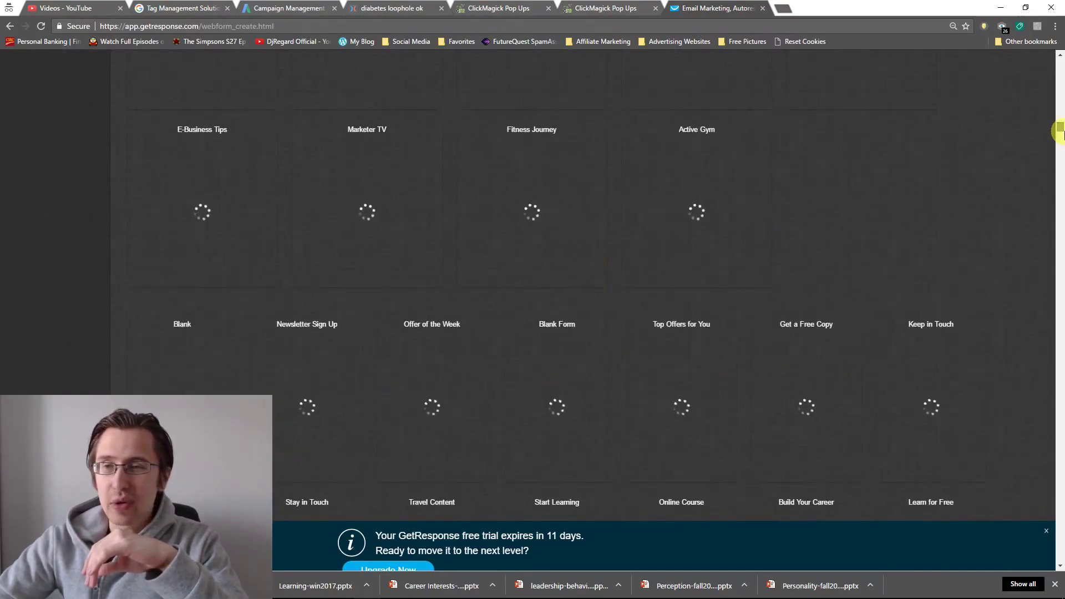
pyautogui.scroll(-1, 1061, 131)
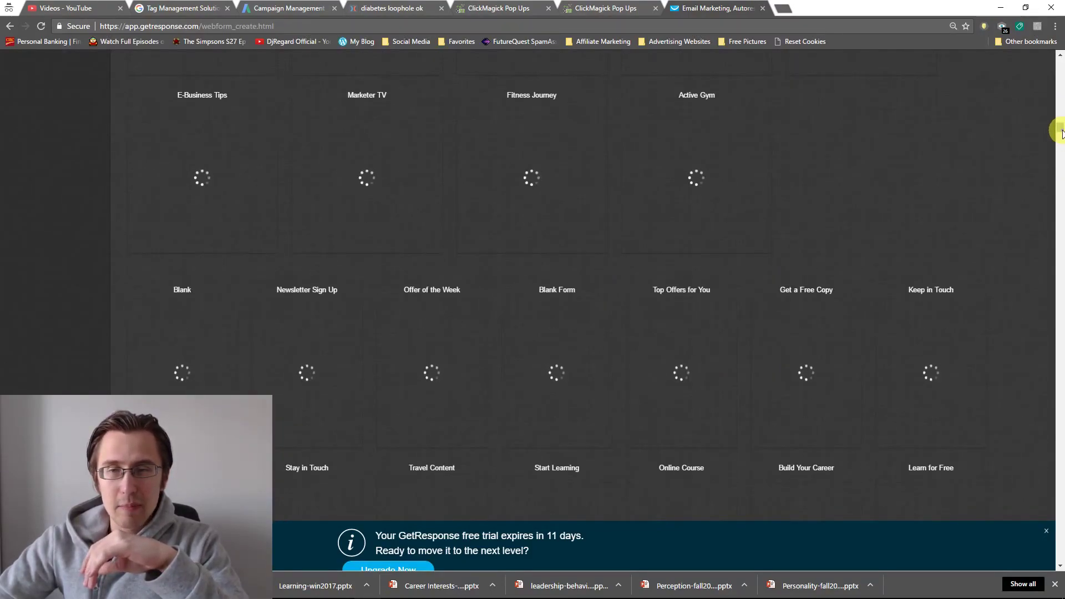
pyautogui.scroll(10, 1061, 110)
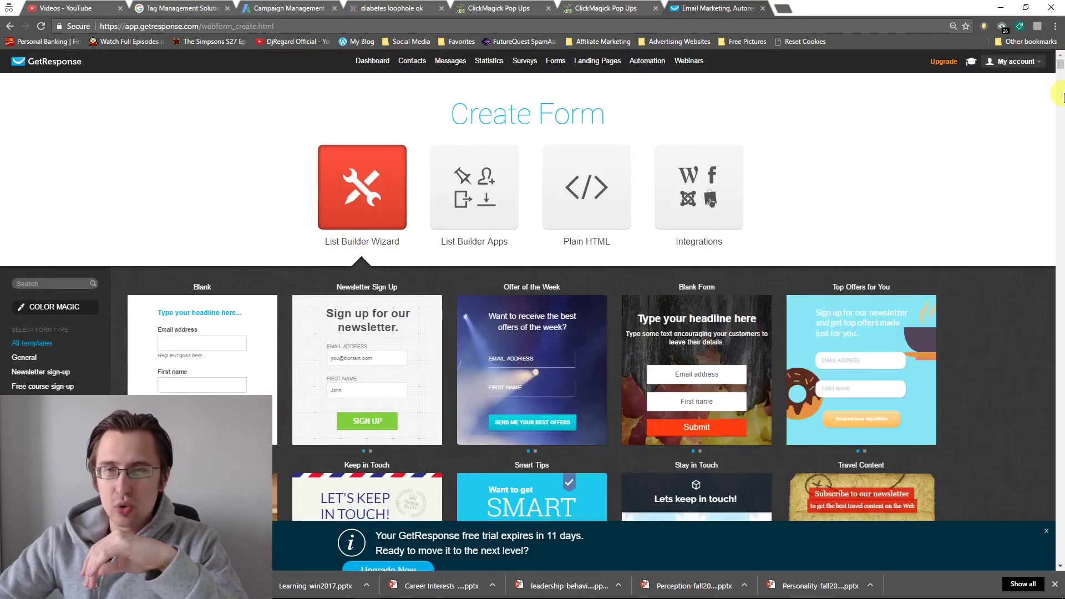
pyautogui.moveTo(1058, 61); pyautogui.dragTo(1061, 115)
pyautogui.scroll(-1, 1061, 115)
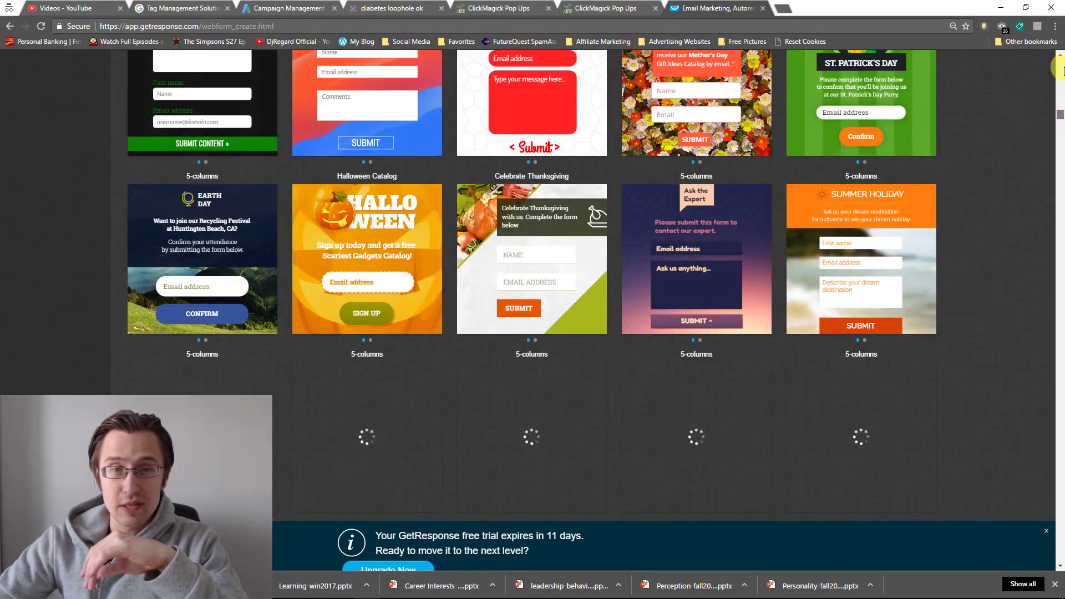
# Use the Offer of the Week template and select its email address field.
pyautogui.click(1061, 71)
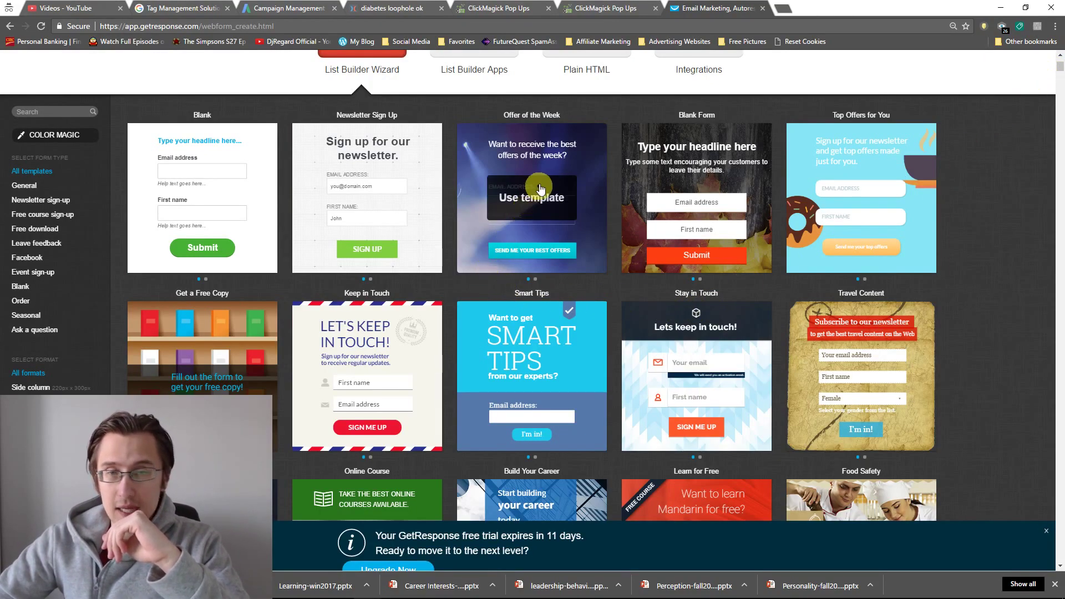
pyautogui.click(529, 198)
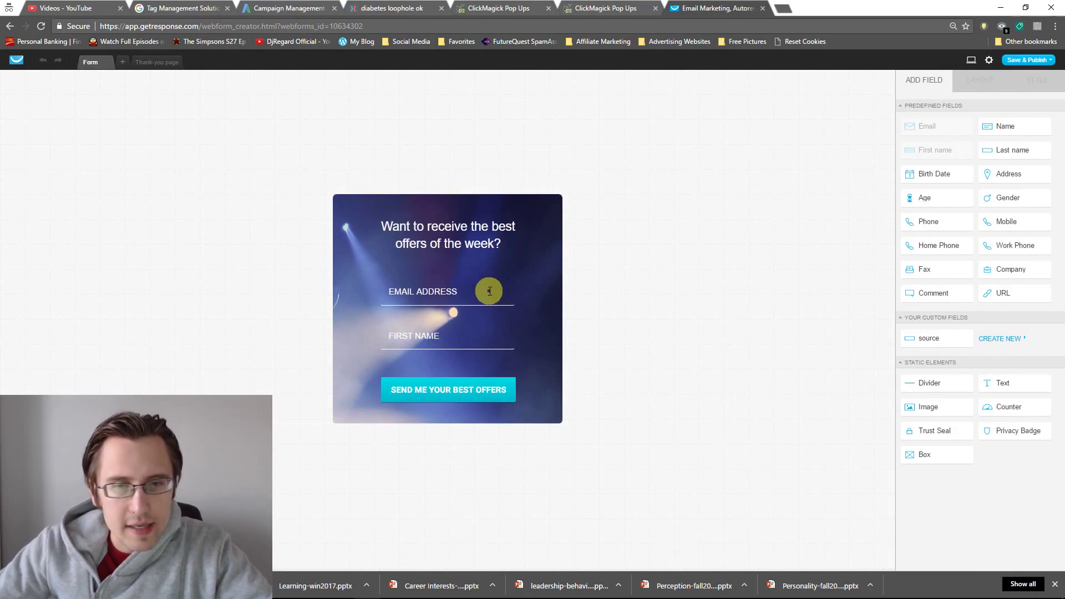
pyautogui.click(439, 290)
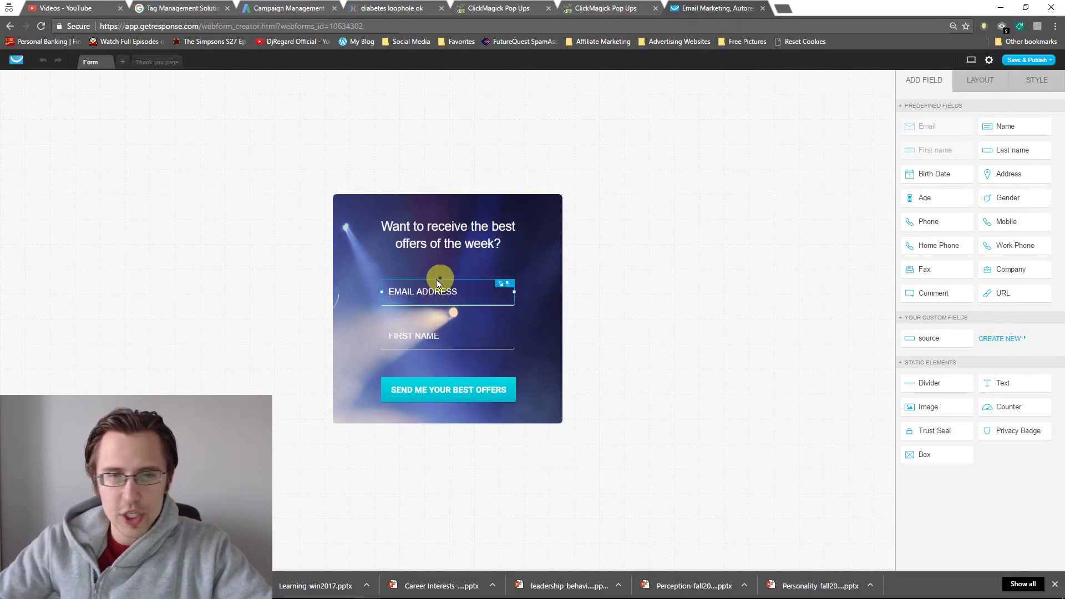
# Replace the email field's EMAIL ADDRESS placeholder with 'Type Email Hither'.
pyautogui.click(989, 79)
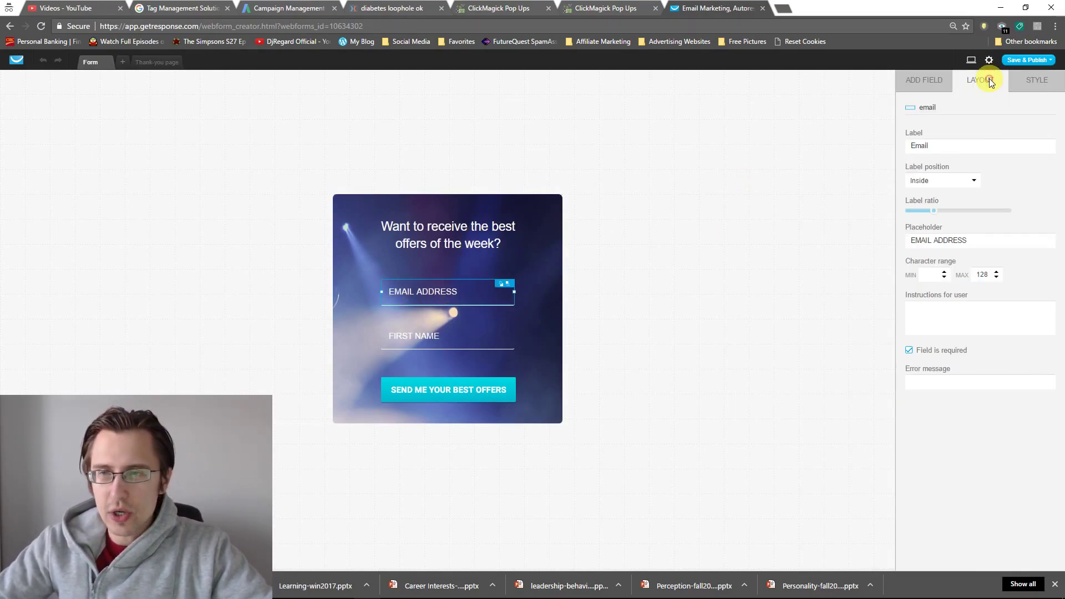
pyautogui.moveTo(1036, 241); pyautogui.dragTo(897, 242)
pyautogui.write('Type Em')
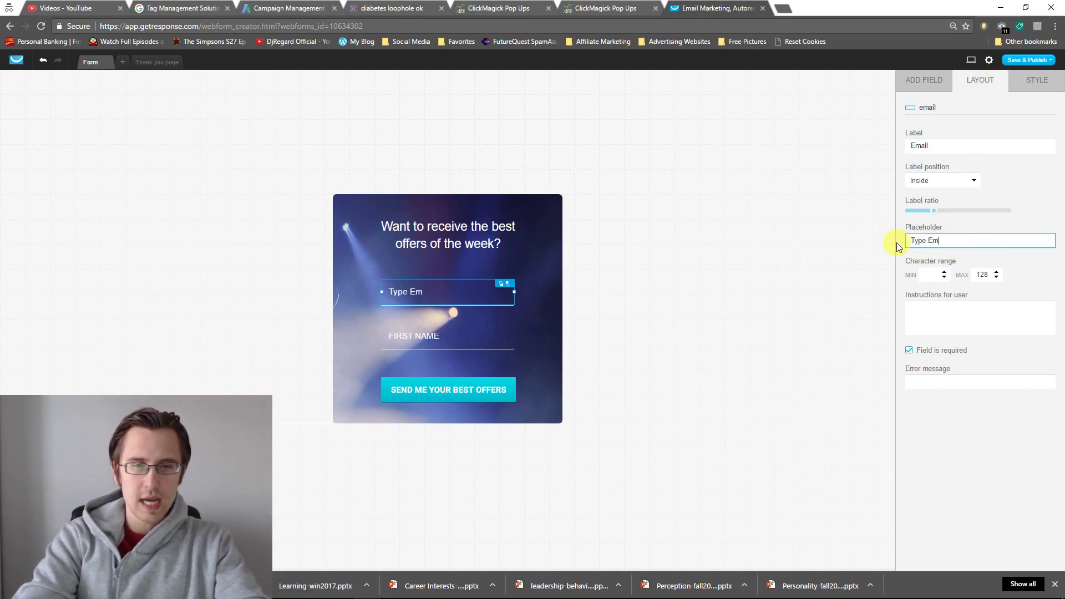
pyautogui.write('ail Hither')
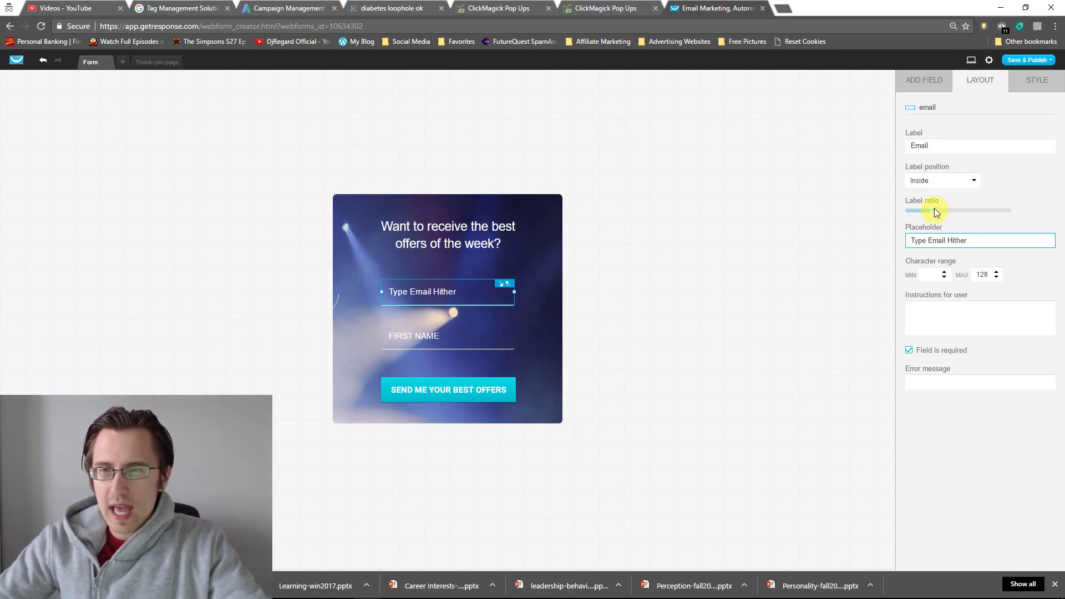
# Enlarge the email field's placeholder and value text to 44, widen it and increase input height.
pyautogui.click(1038, 80)
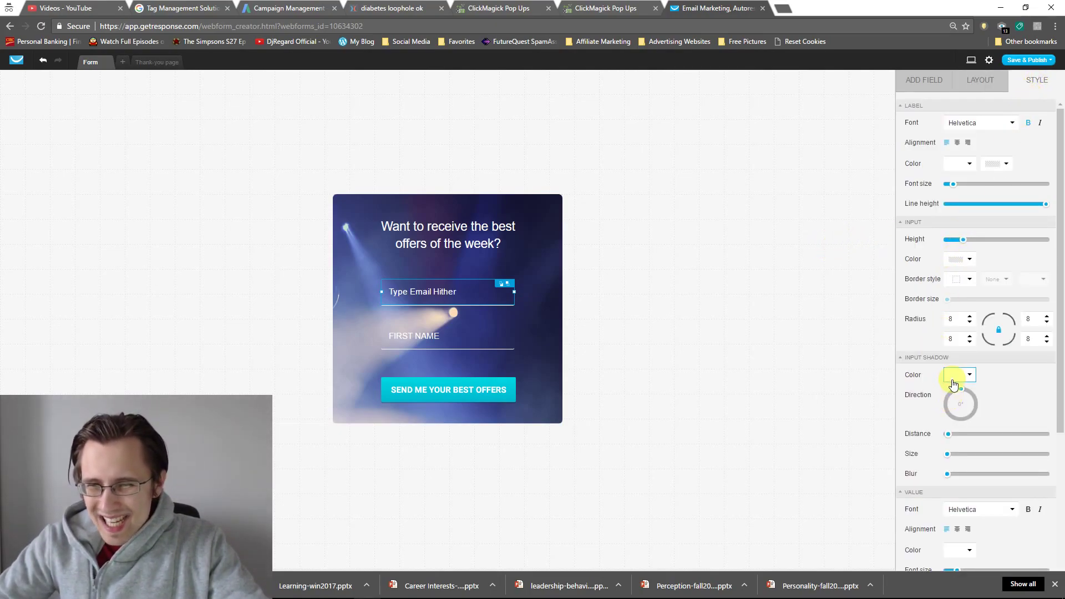
pyautogui.scroll(-3, 949, 388)
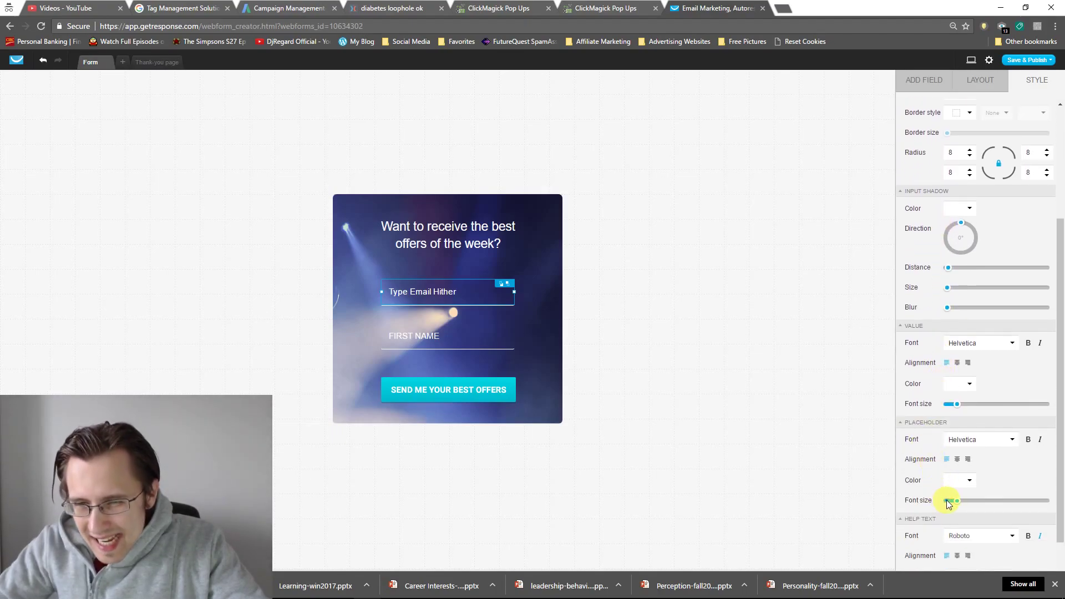
pyautogui.moveTo(958, 504); pyautogui.dragTo(959, 501)
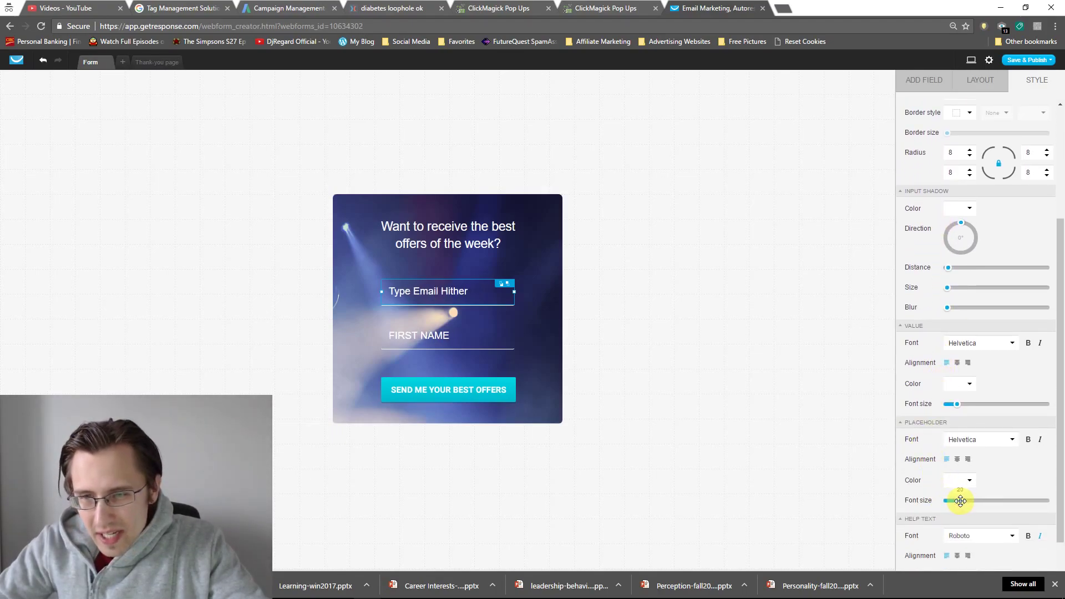
pyautogui.moveTo(958, 405)
pyautogui.mouseDown()
pyautogui.moveTo(987, 405)
pyautogui.moveTo(960, 405)
pyautogui.mouseUp()
pyautogui.click(469, 292)
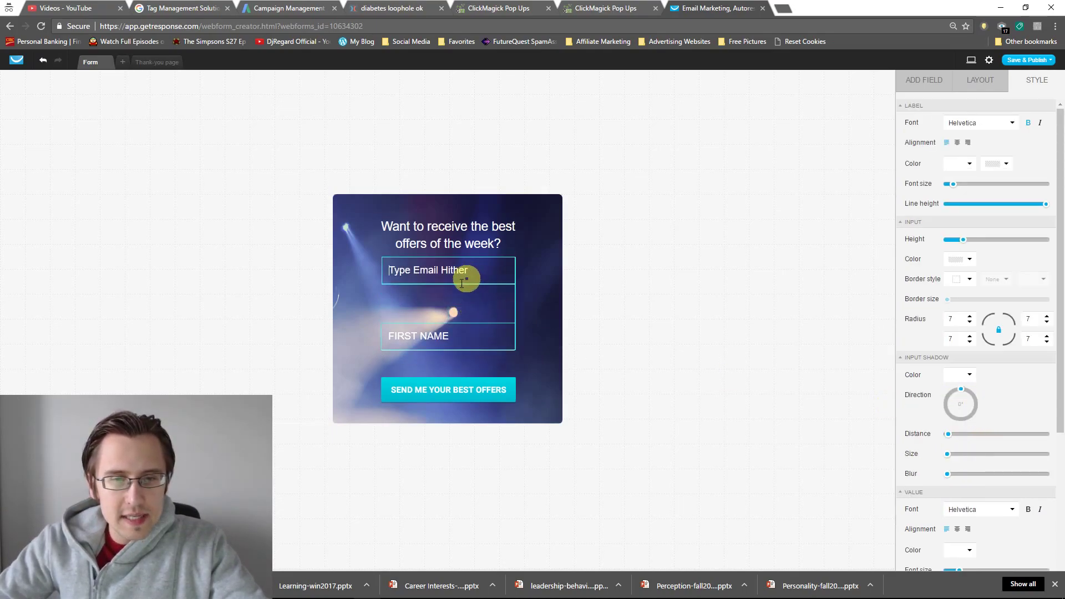
pyautogui.moveTo(515, 300); pyautogui.dragTo(464, 286)
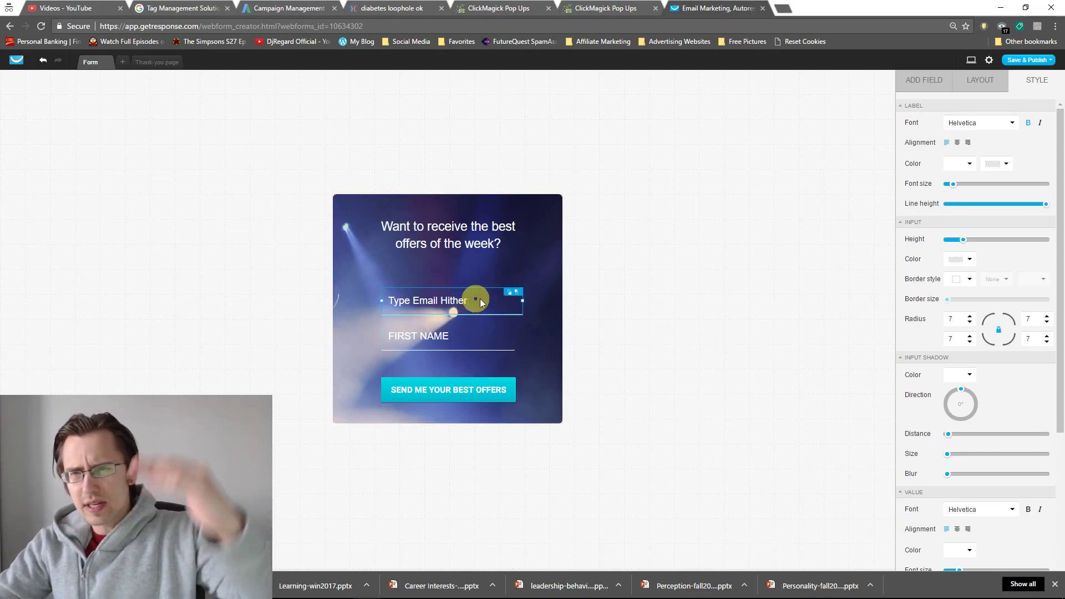
pyautogui.moveTo(964, 239)
pyautogui.mouseDown()
pyautogui.moveTo(974, 239)
pyautogui.moveTo(963, 238)
pyautogui.mouseUp()
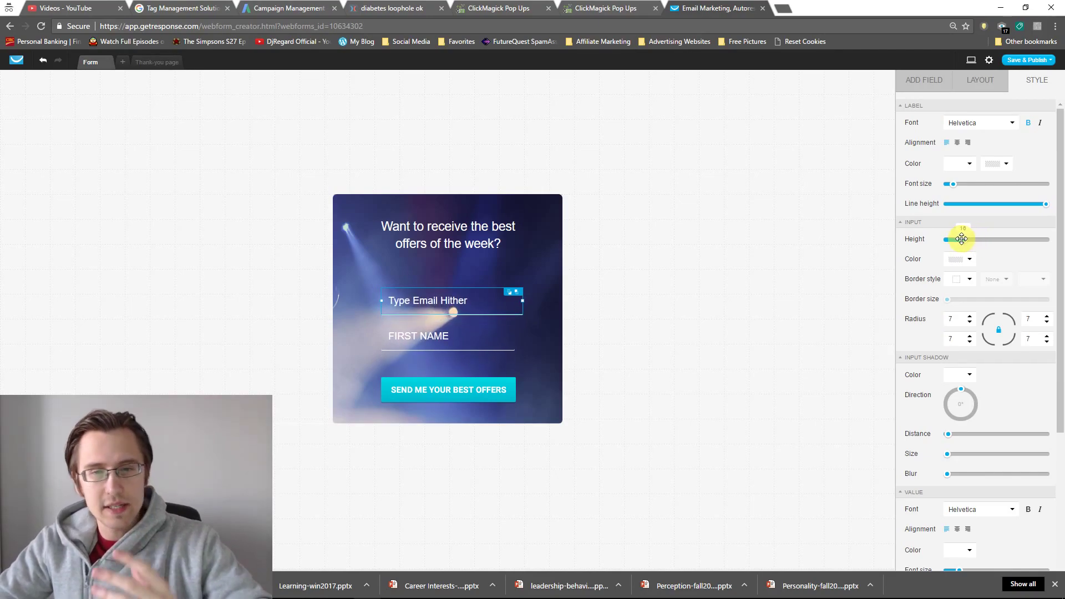
pyautogui.click(994, 89)
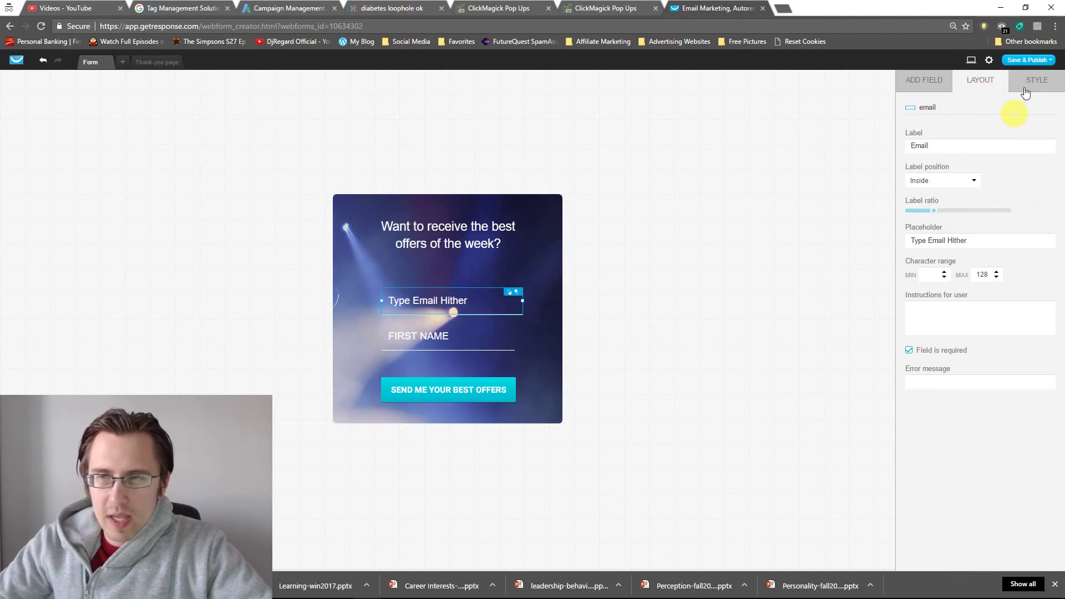
pyautogui.click(1034, 84)
pyautogui.click(970, 94)
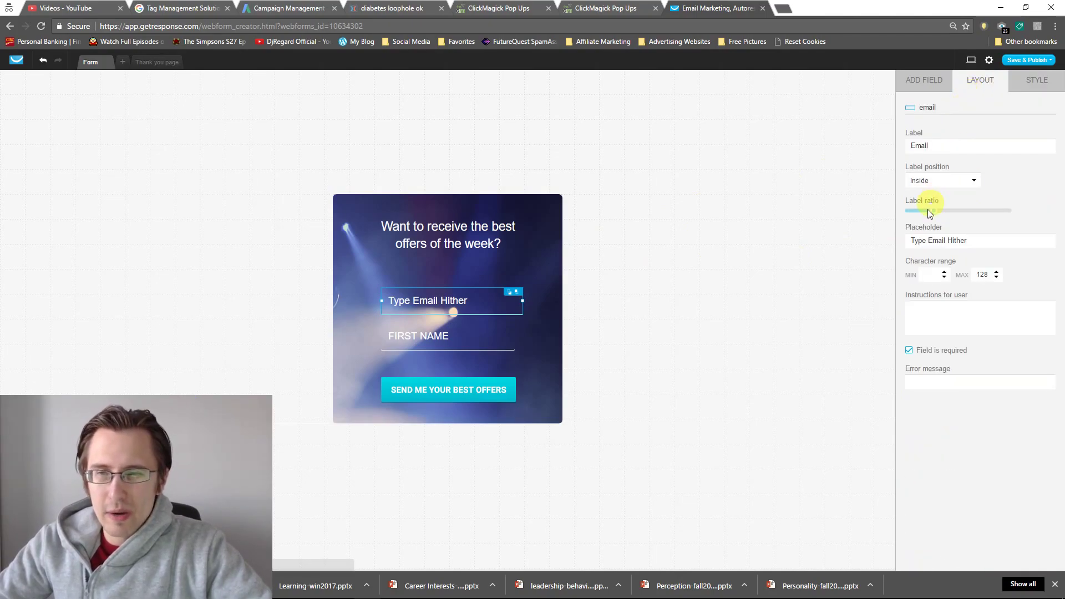
# Add a Birth Date field above the email field and enlarge the form box.
pyautogui.click(918, 80)
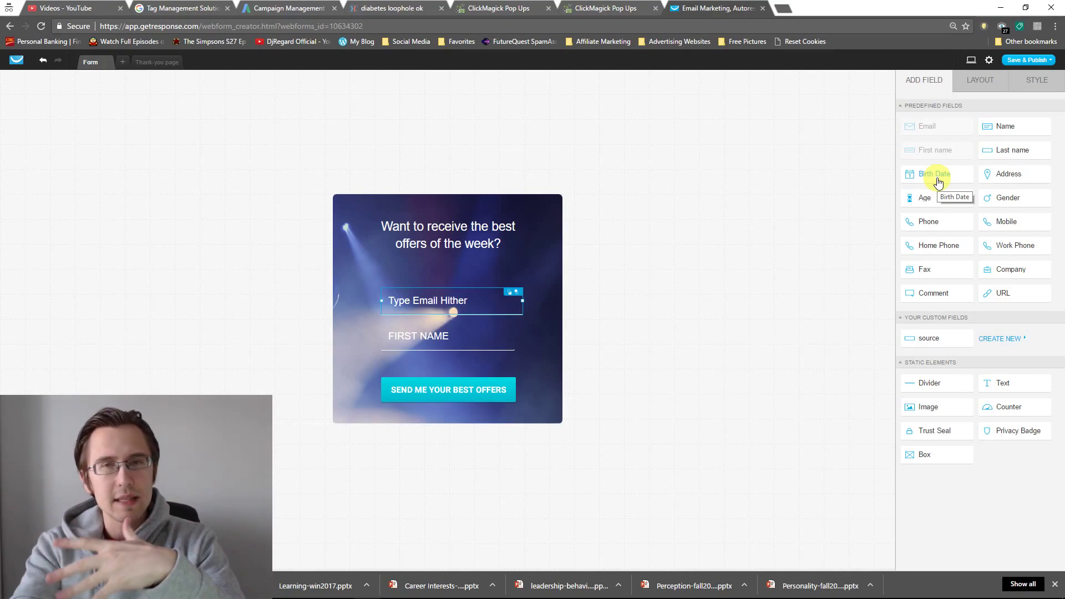
pyautogui.moveTo(940, 175); pyautogui.dragTo(452, 263)
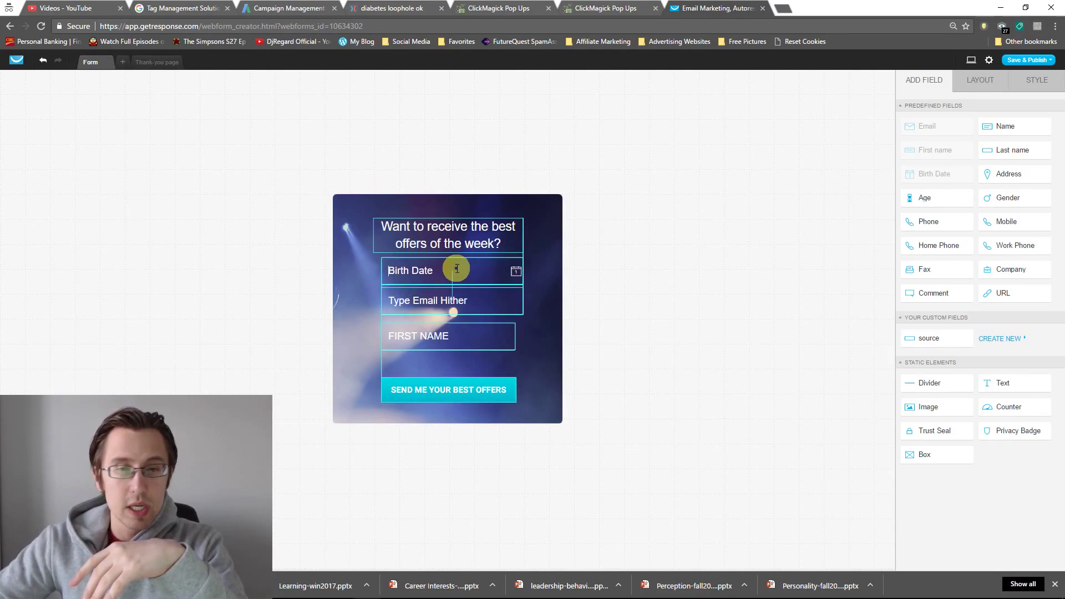
pyautogui.moveTo(1007, 174); pyautogui.dragTo(444, 350)
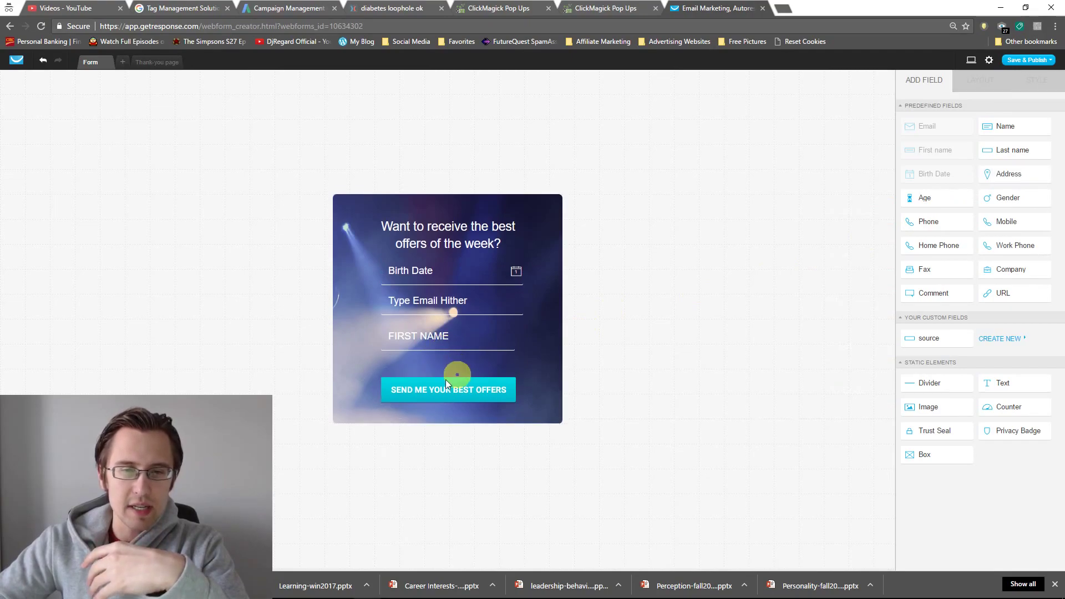
pyautogui.click(557, 201)
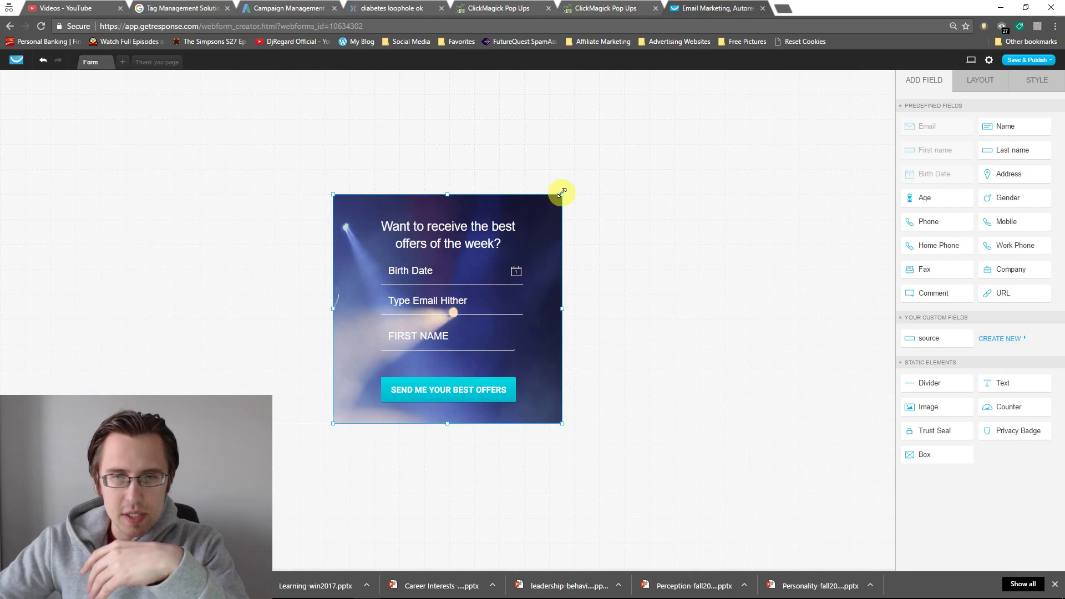
pyautogui.moveTo(561, 193); pyautogui.dragTo(640, 131)
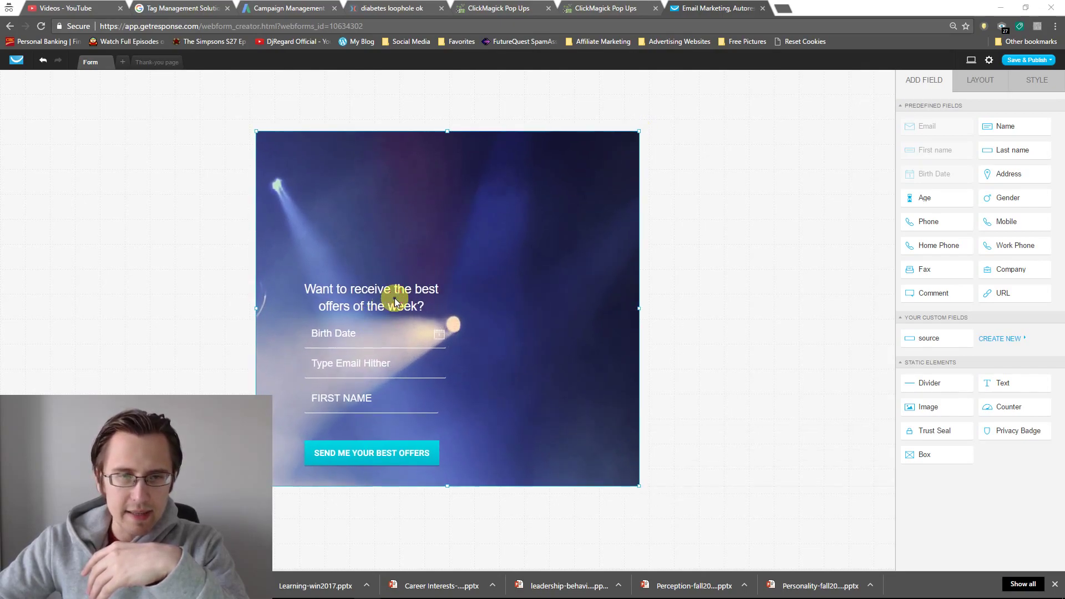
# Stack the heading, Birth Date, email, FIRST NAME and offers button in a centred column.
pyautogui.moveTo(373, 285); pyautogui.dragTo(458, 175)
pyautogui.moveTo(357, 338); pyautogui.dragTo(417, 272)
pyautogui.click(364, 365)
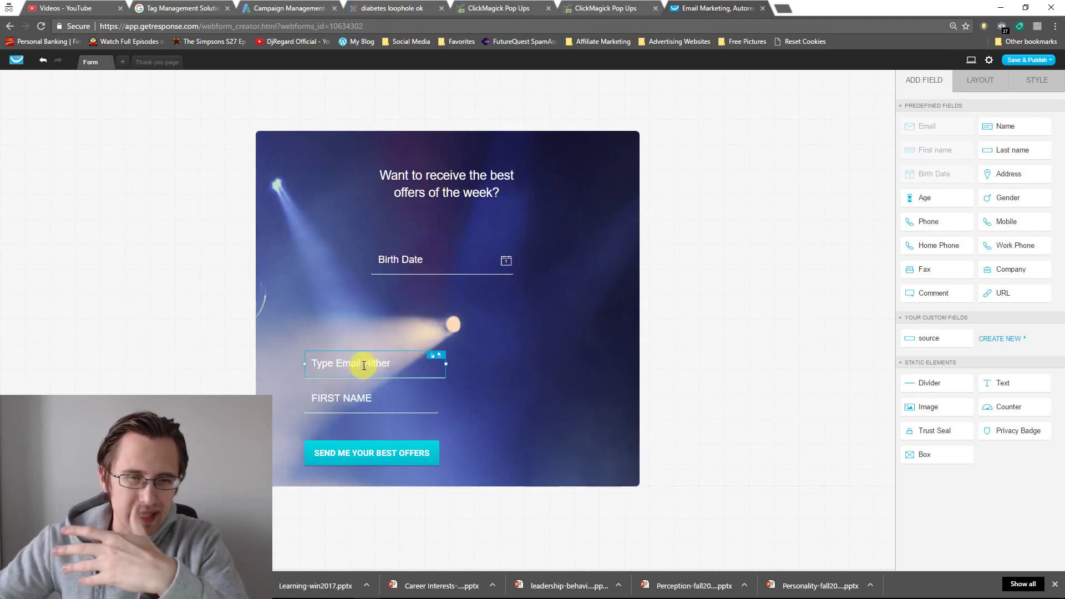
pyautogui.moveTo(364, 365); pyautogui.dragTo(437, 314)
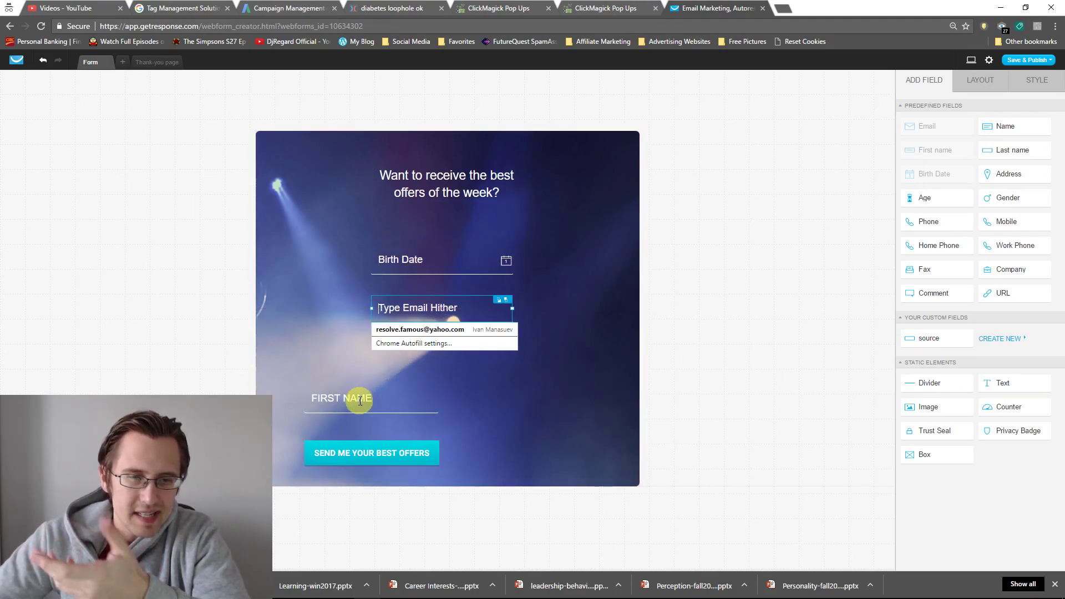
pyautogui.moveTo(359, 401); pyautogui.dragTo(420, 366)
pyautogui.moveTo(364, 451); pyautogui.dragTo(436, 418)
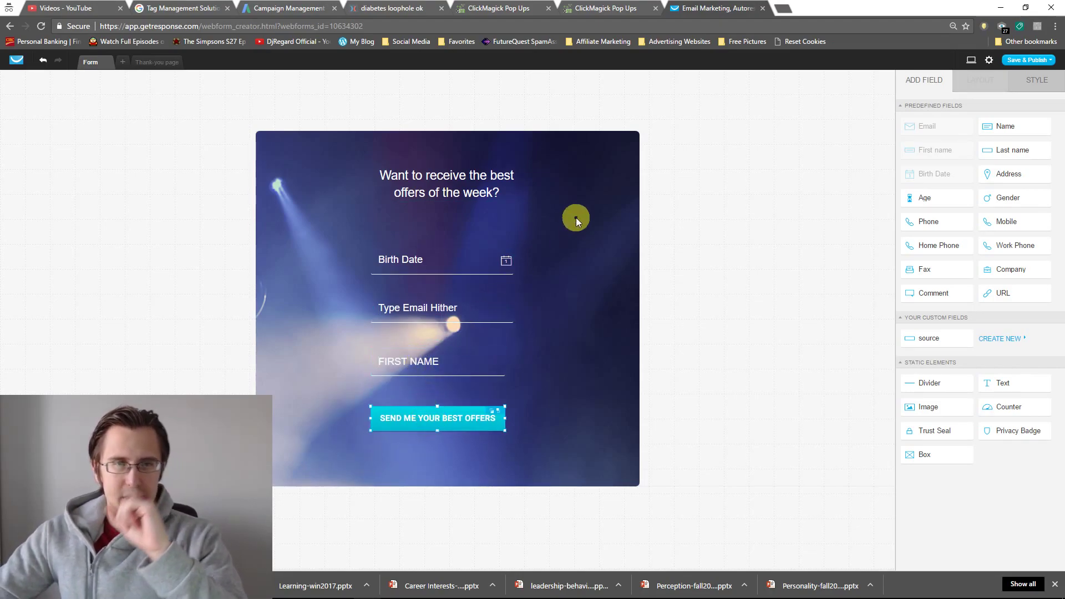
# Preview the thank-you page, then create a Variant B of the form.
pyautogui.click(145, 62)
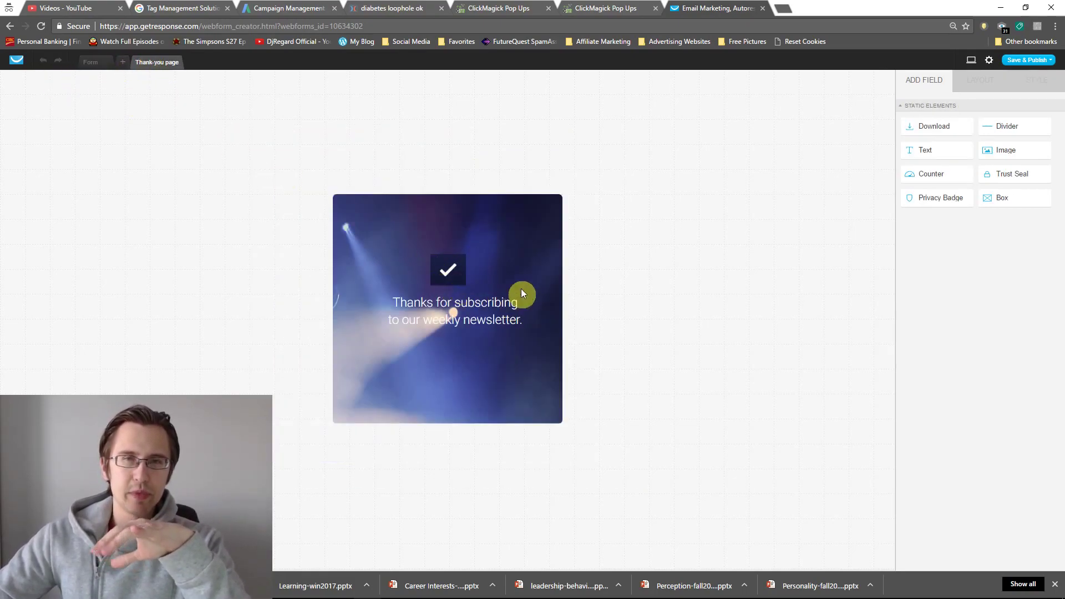
pyautogui.click(505, 228)
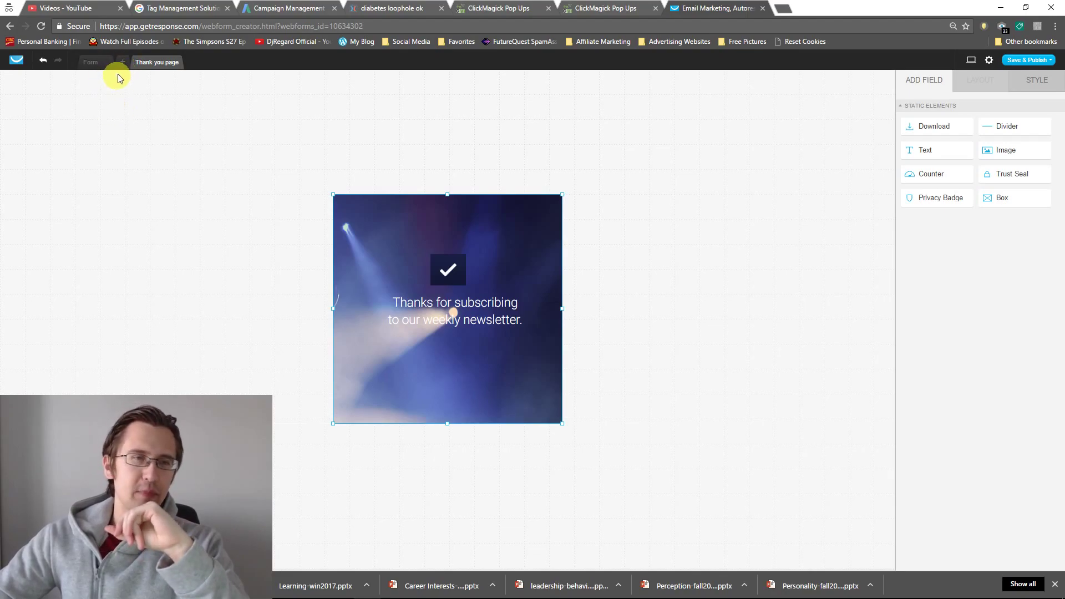
pyautogui.click(90, 64)
pyautogui.click(122, 62)
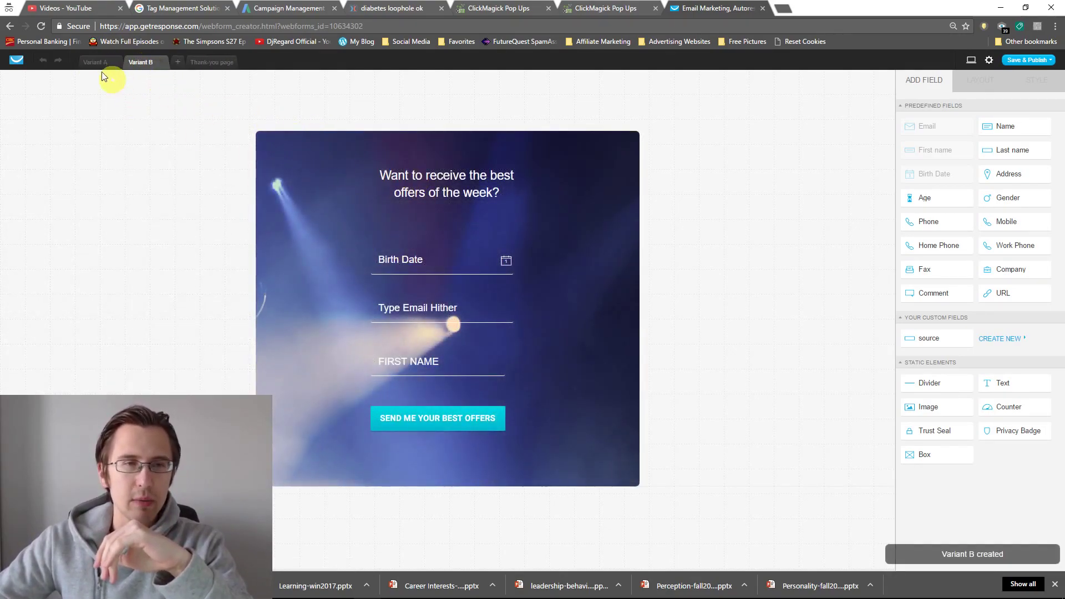
pyautogui.click(97, 62)
pyautogui.click(140, 62)
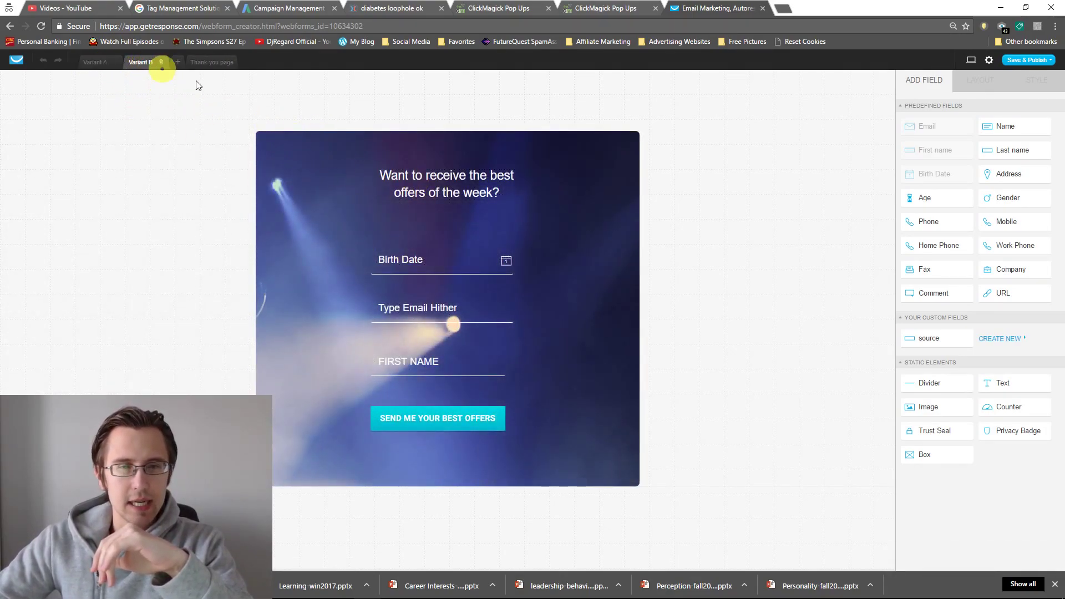
# Change Variant B's headline to 'Hi, how r u doing 2 day?' and view the thank-you page.
pyautogui.click(427, 174)
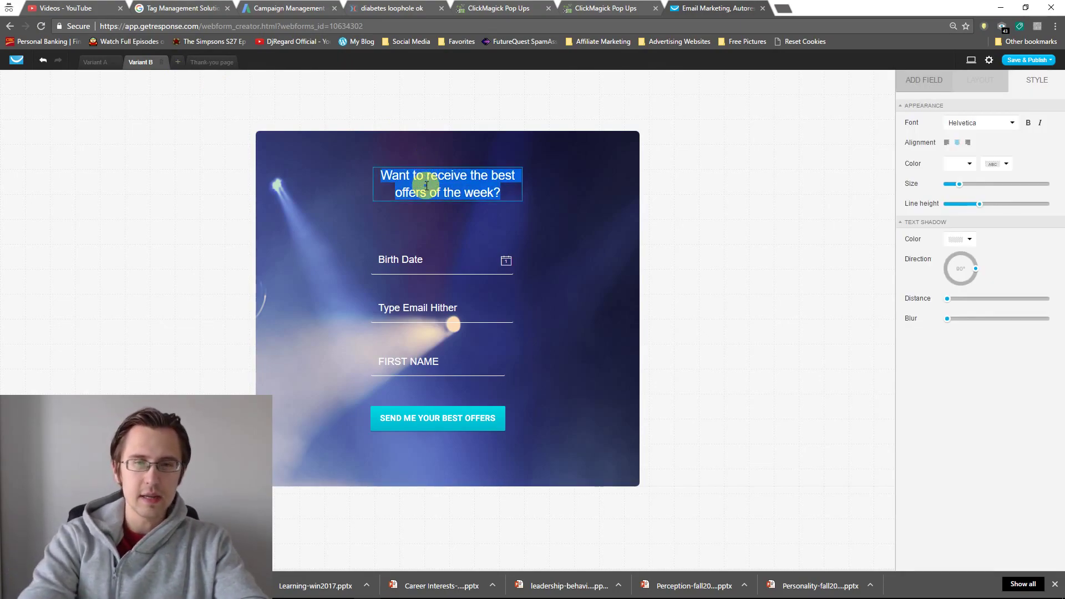
pyautogui.write('Hi, how r u ')
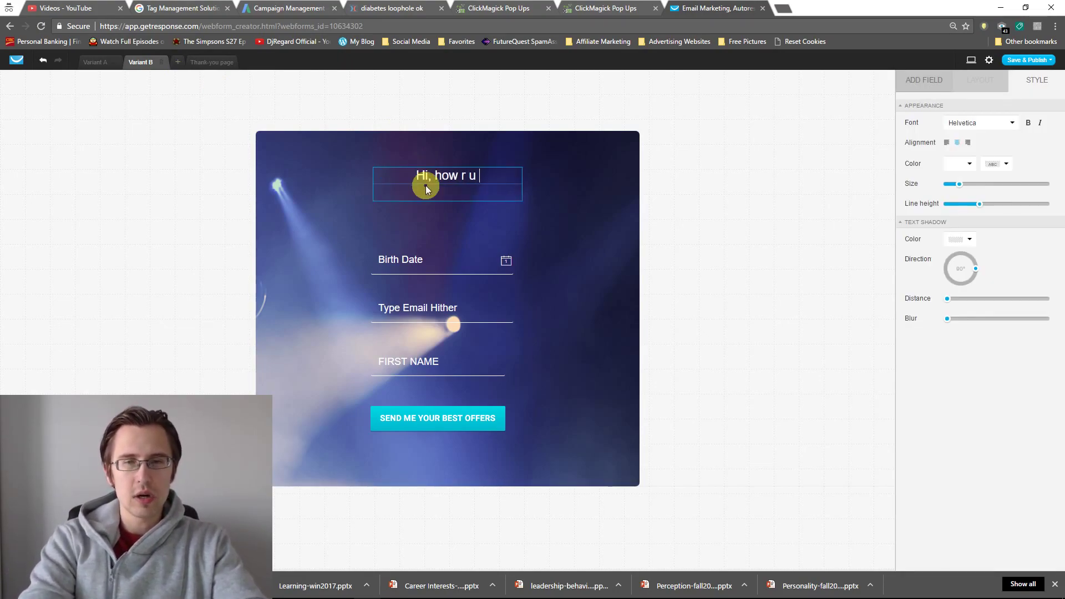
pyautogui.write('doing 2 day?')
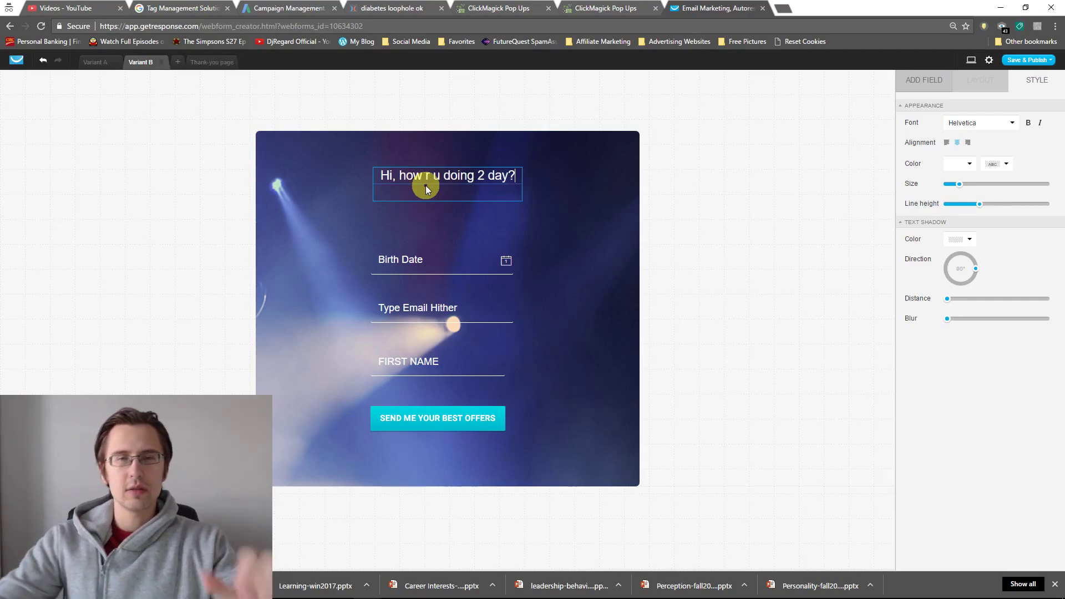
pyautogui.click(592, 248)
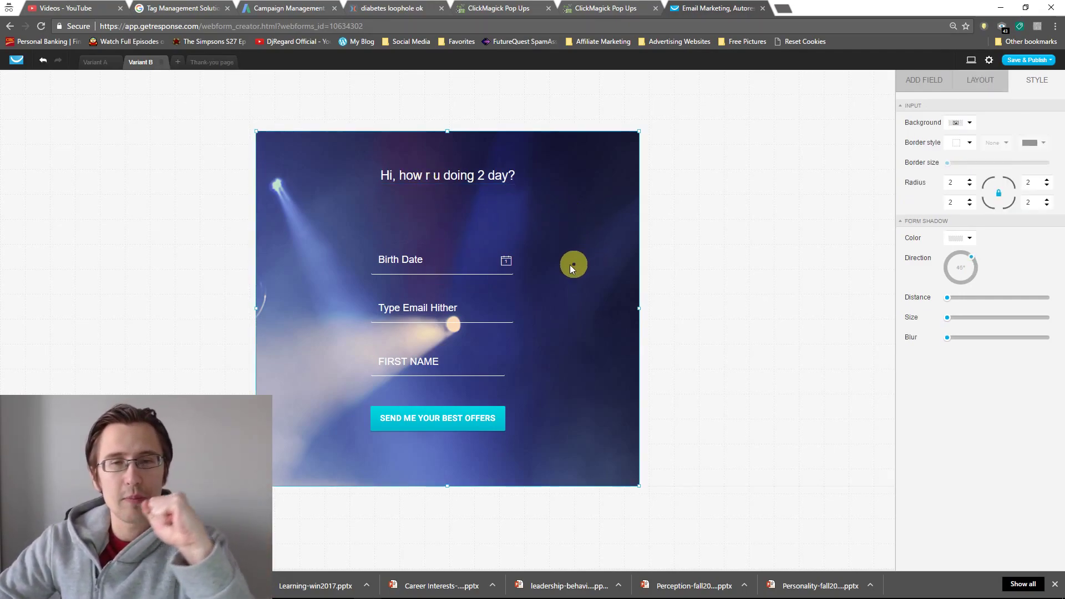
pyautogui.click(99, 63)
pyautogui.click(140, 62)
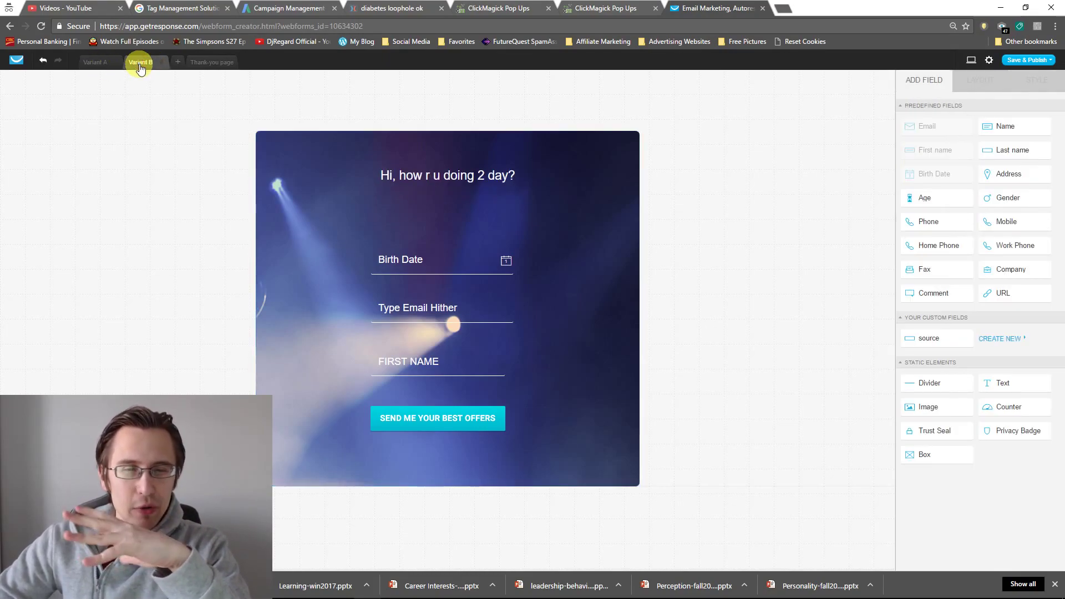
pyautogui.click(213, 71)
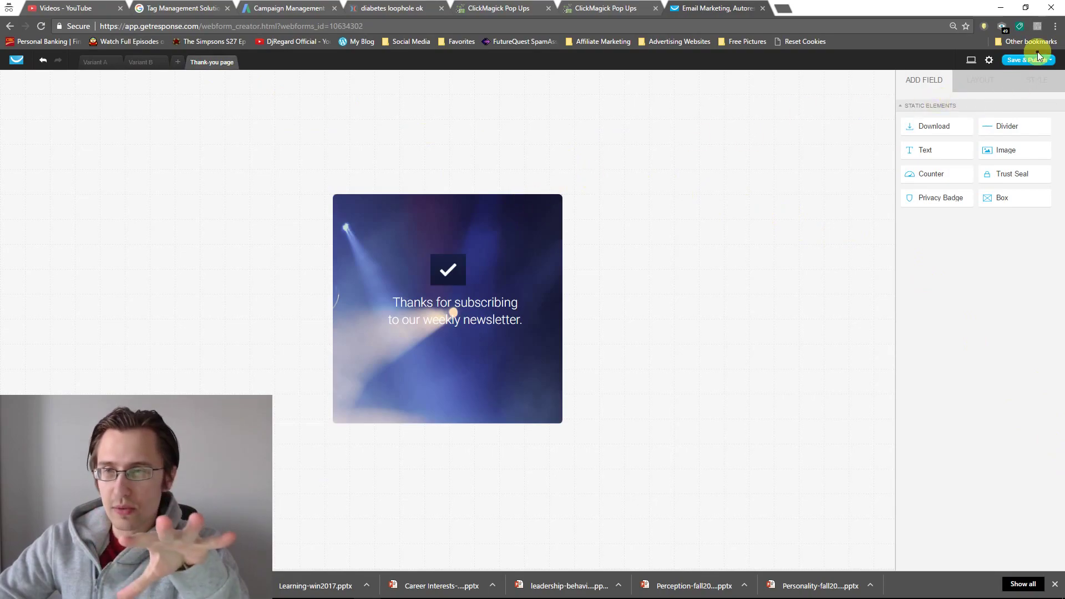
# Save & Publish the web form and copy its JavaScript embed code for ClickMagick.
pyautogui.click(1039, 56)
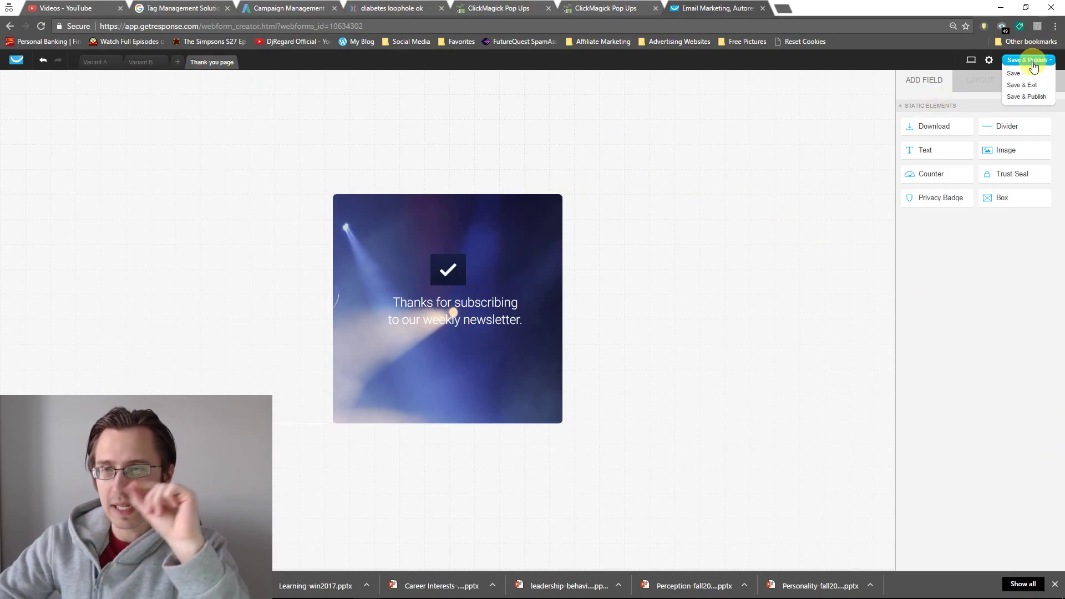
pyautogui.click(1023, 98)
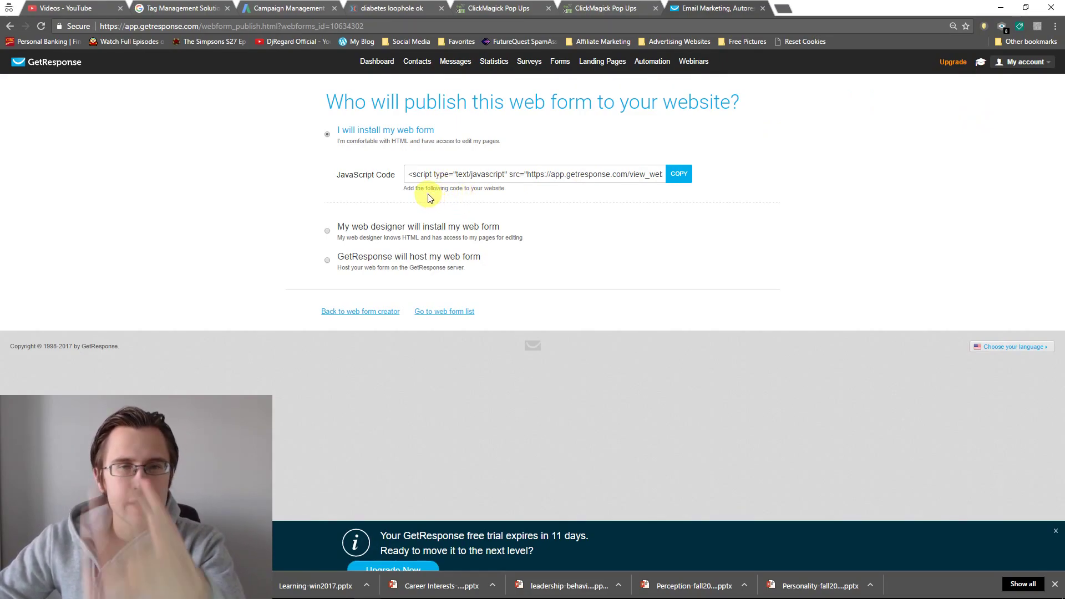
pyautogui.click(489, 174)
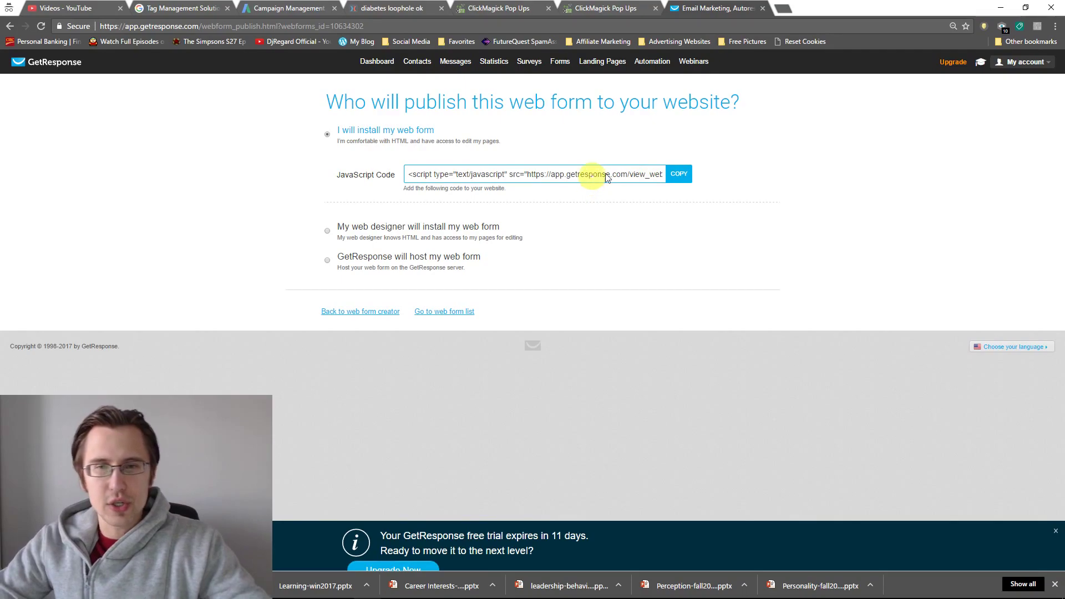
pyautogui.click(678, 176)
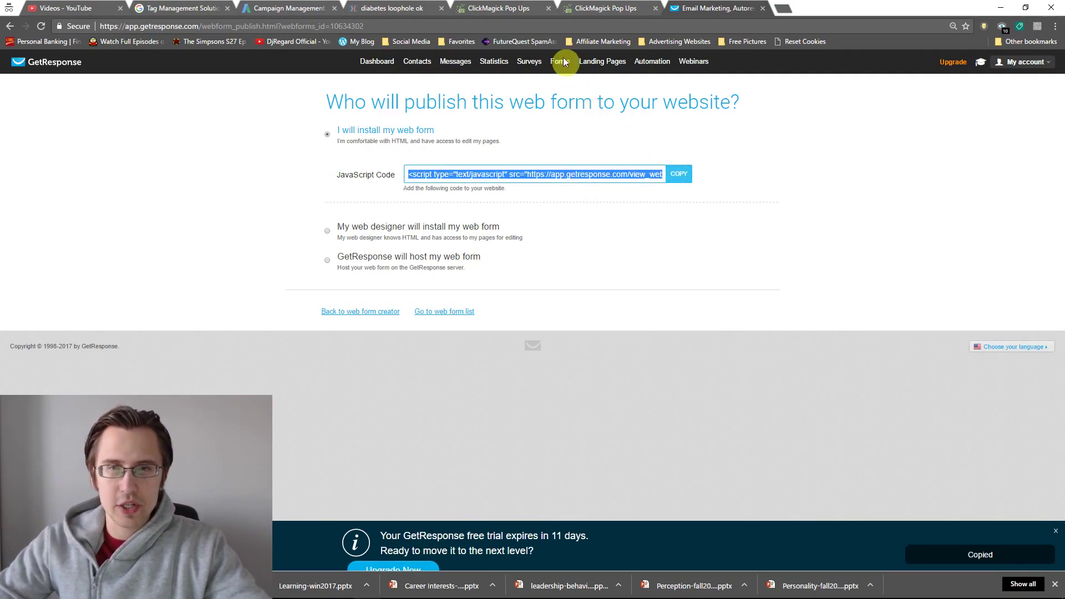
pyautogui.click(589, 8)
# Close the duplicate ClickMagick pop page, keeping the Test popup form open.
pyautogui.click(506, 7)
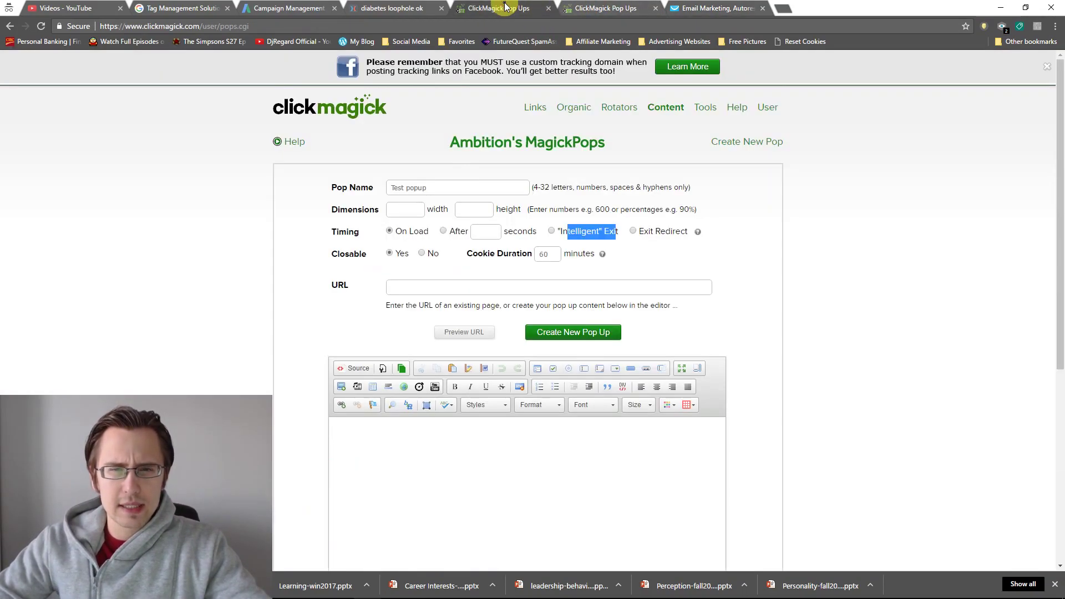
pyautogui.click(608, 8)
pyautogui.moveTo(608, 8); pyautogui.dragTo(513, 5)
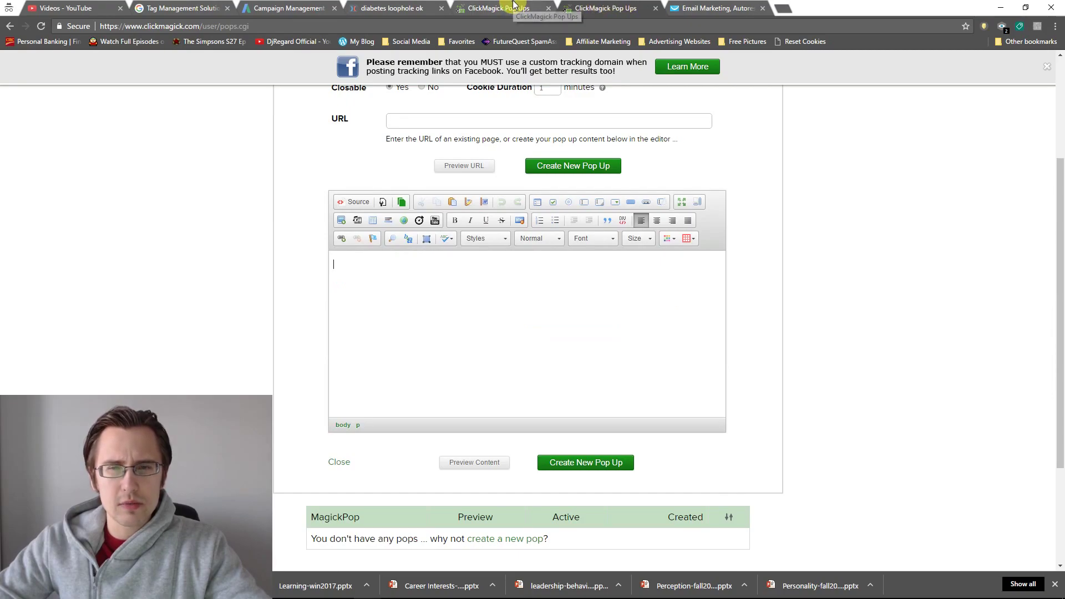
pyautogui.click(513, 4)
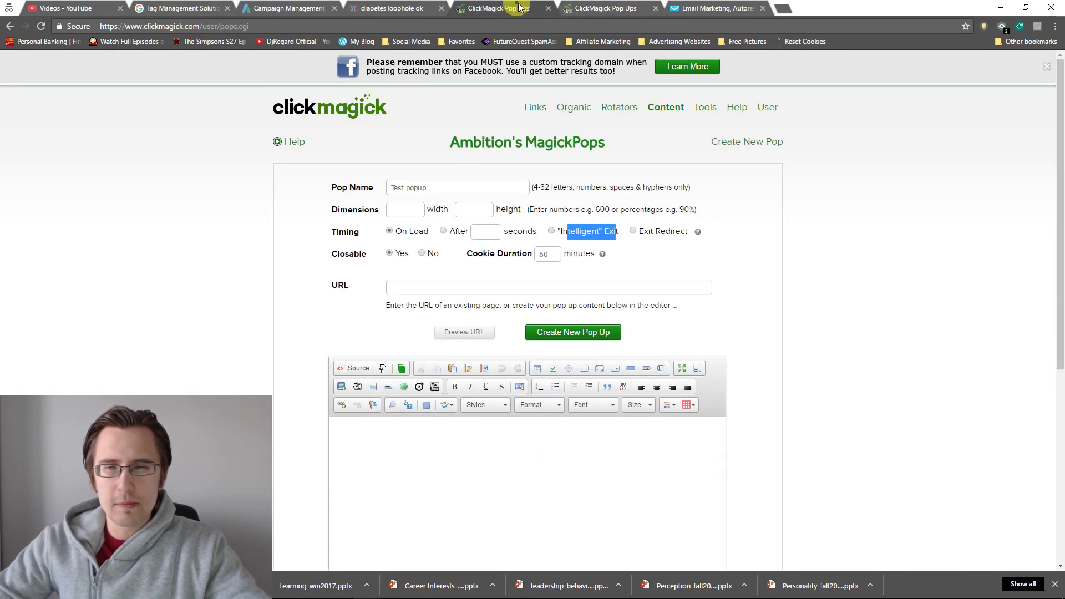
pyautogui.click(548, 7)
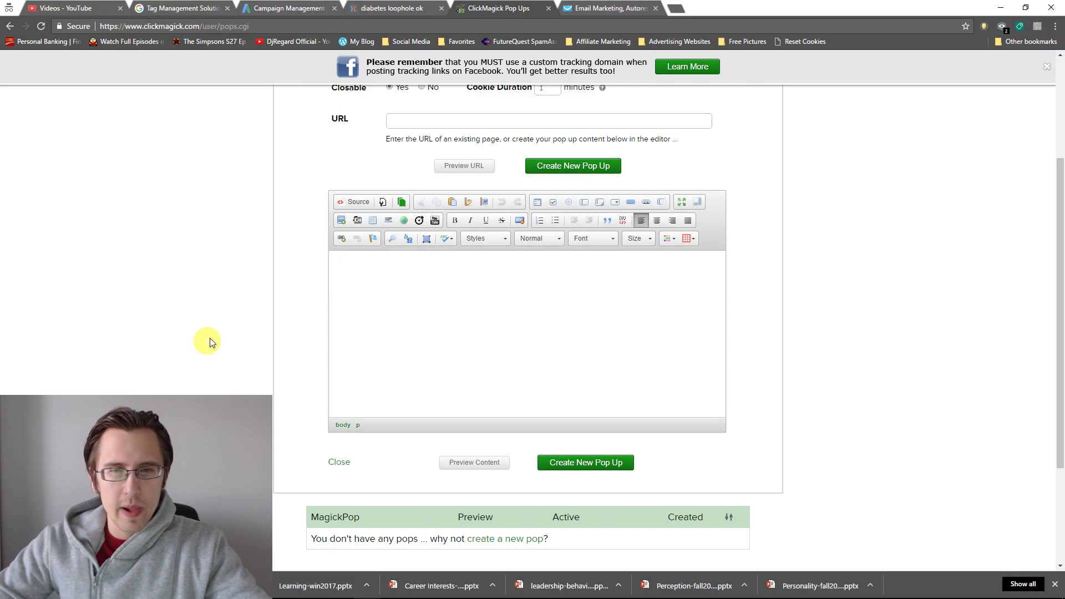
pyautogui.scroll(1, 352, 302)
pyautogui.scroll(2, 173, 250)
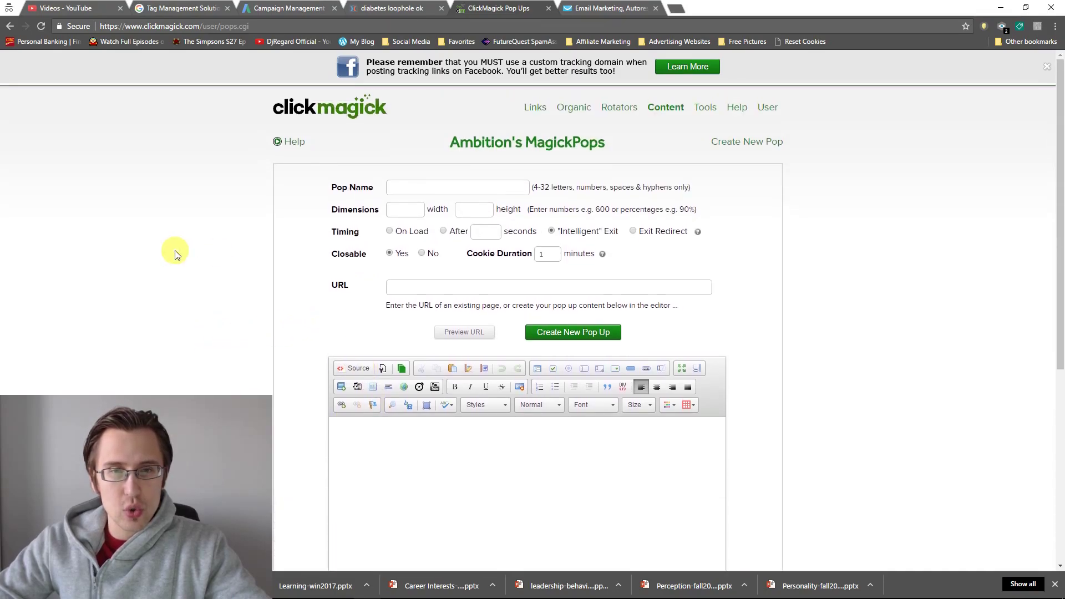
pyautogui.scroll(-1, 259, 297)
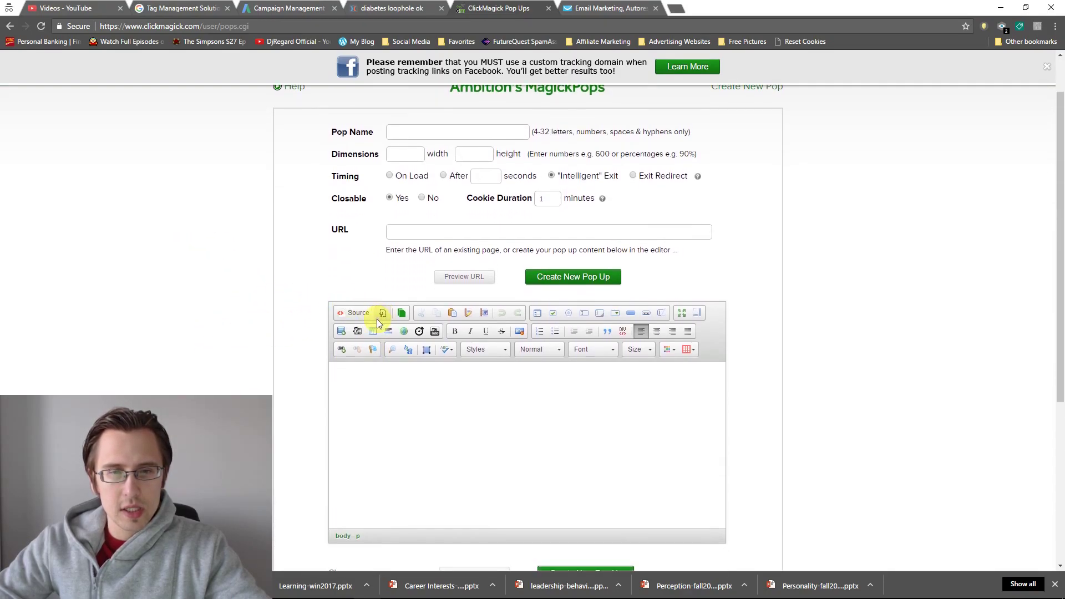
# Paste the GetResponse form script into the pop content's Source view and preview it.
pyautogui.click(358, 314)
pyautogui.click(356, 402)
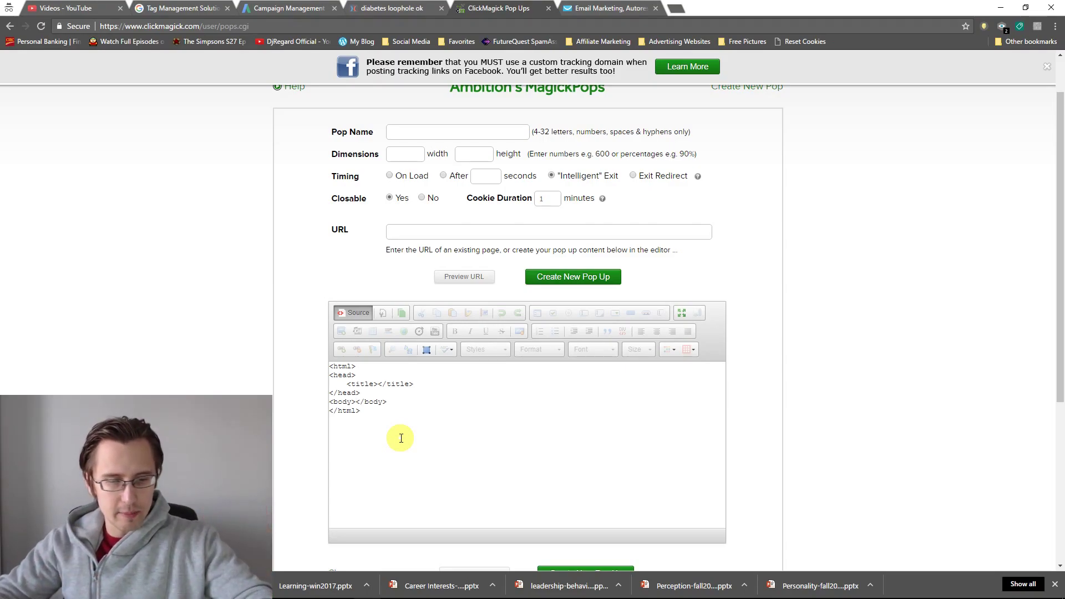
pyautogui.hotkey('ctrl', 'v')
pyautogui.scroll(-3, 300, 430)
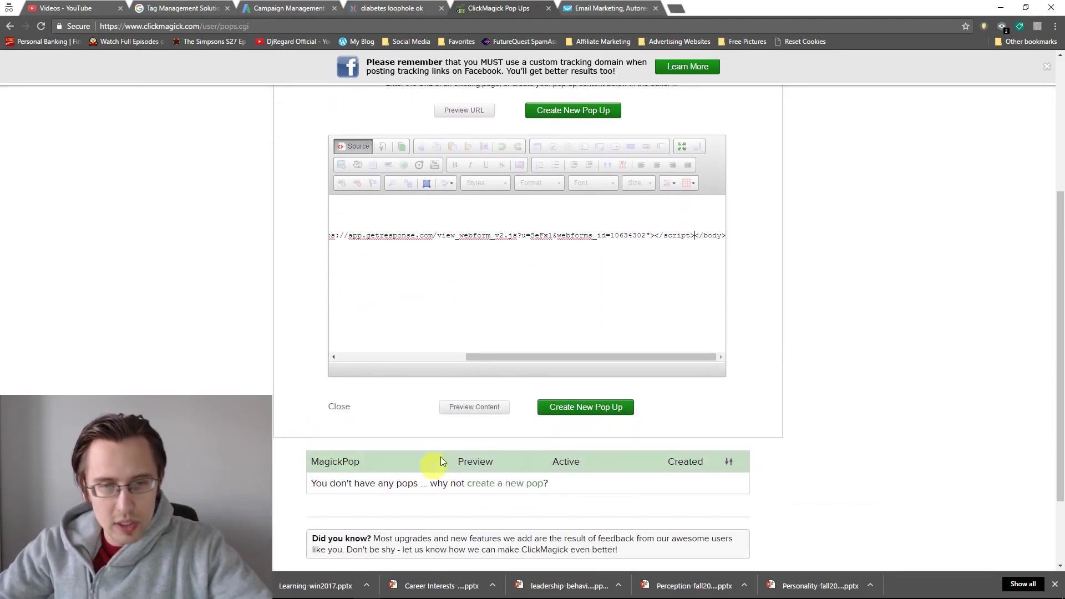
pyautogui.click(485, 408)
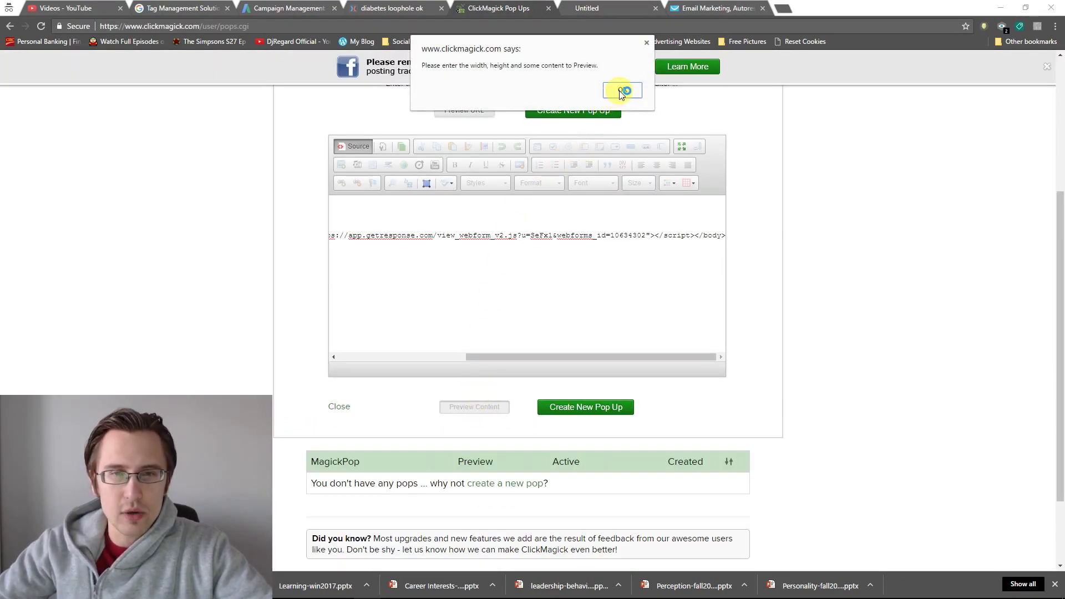
pyautogui.click(622, 91)
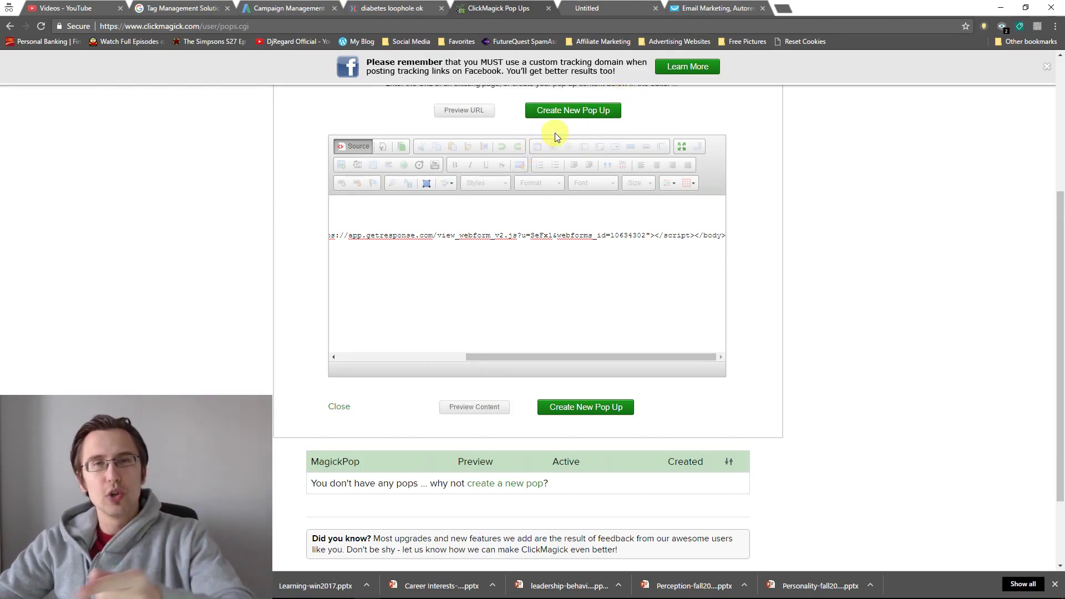
# Revisit the pop name field, close the blank untitled page, and return to GetResponse's publish page.
pyautogui.scroll(4, 329, 257)
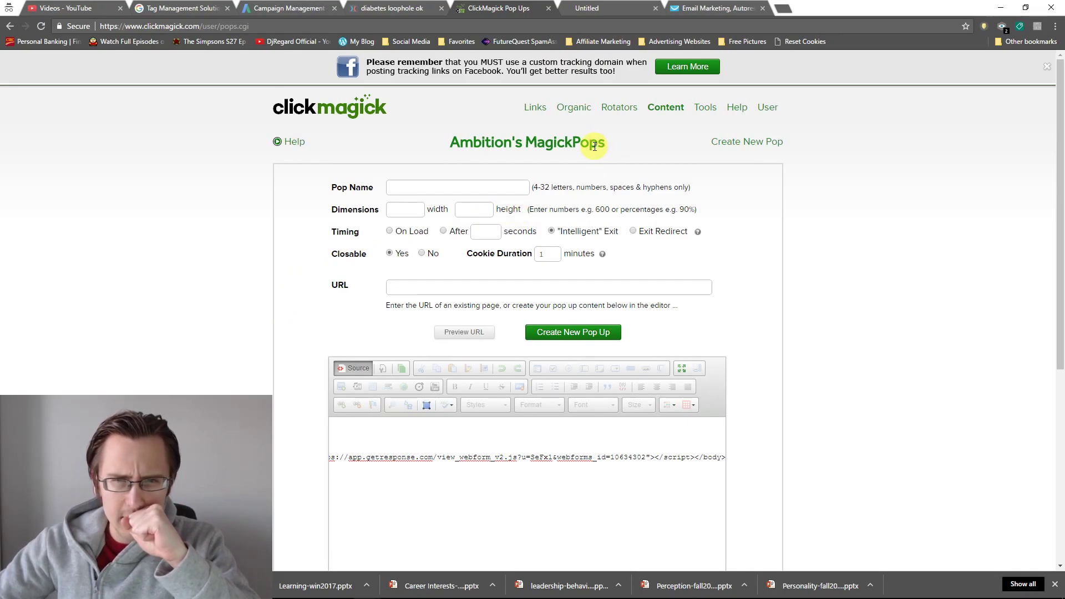
pyautogui.click(478, 188)
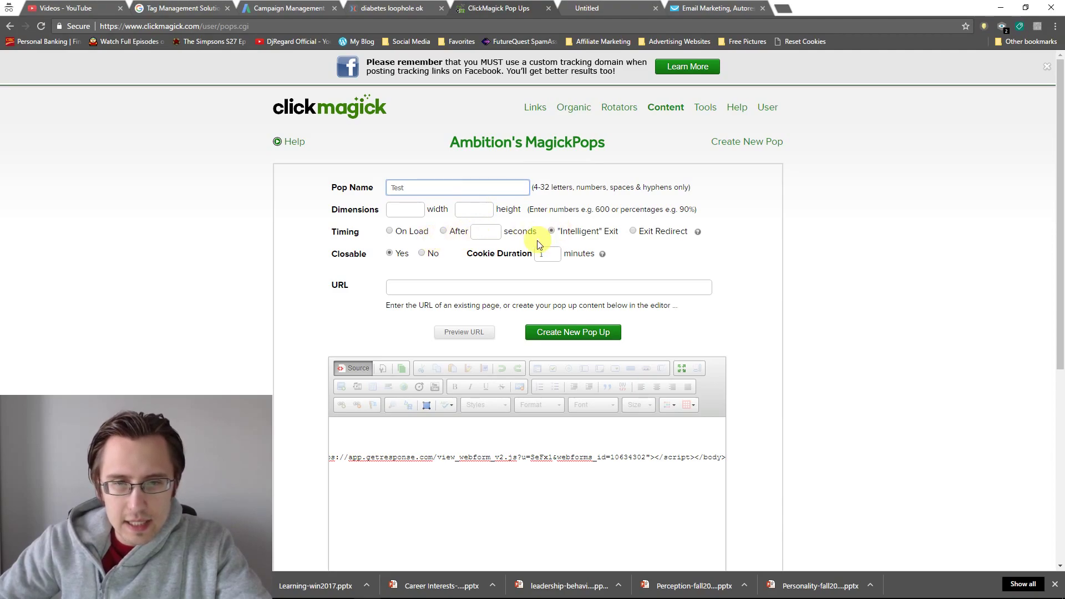
pyautogui.click(627, 8)
pyautogui.click(655, 8)
pyautogui.click(655, 9)
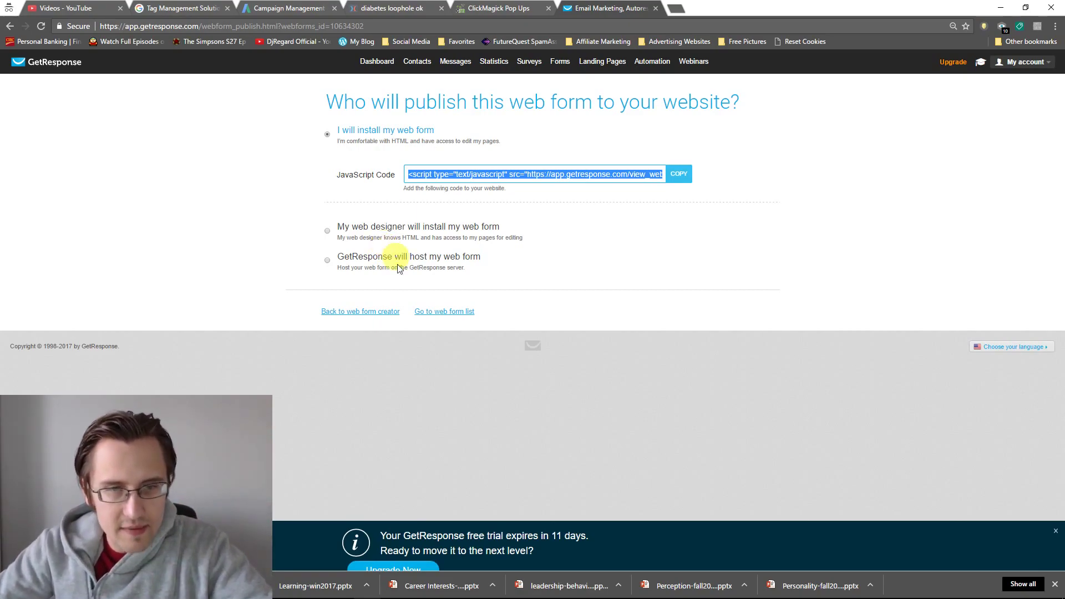
# Check that the GetResponse web form measures 768 by 712 pixels, then return to ClickMagick.
pyautogui.click(367, 313)
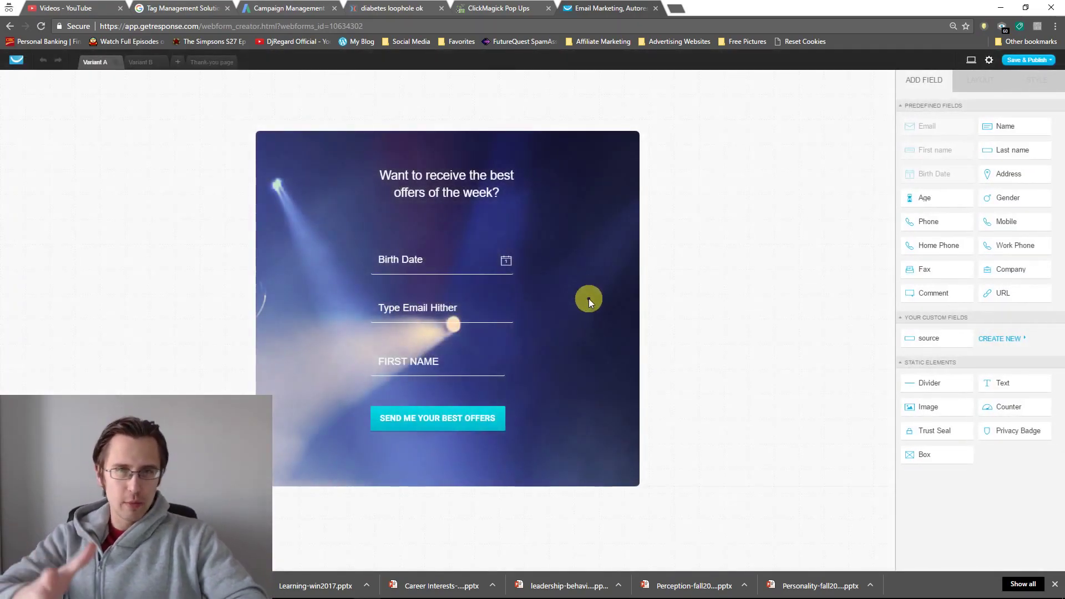
pyautogui.click(633, 300)
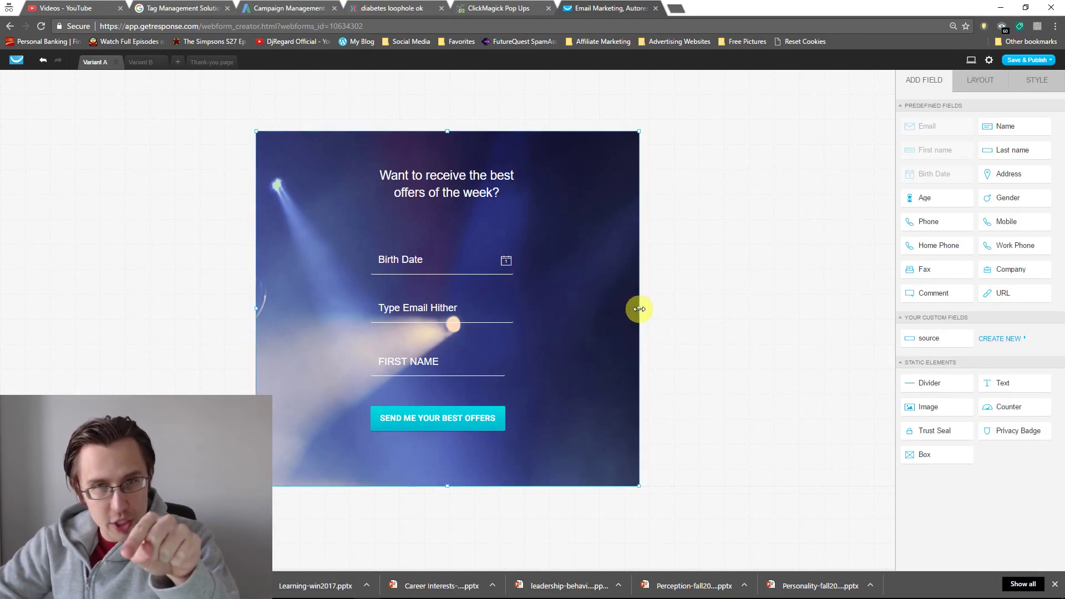
pyautogui.moveTo(640, 309); pyautogui.dragTo(640, 309)
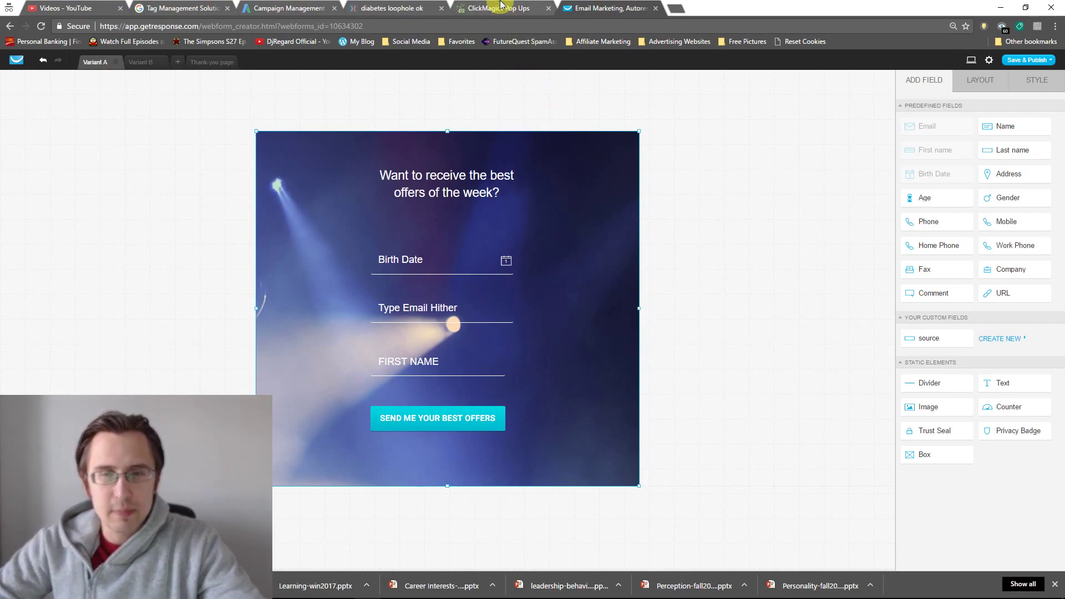
pyautogui.click(499, 8)
# Set the Test pop's width to 768 and height to 712.
pyautogui.click(406, 210)
pyautogui.write('7')
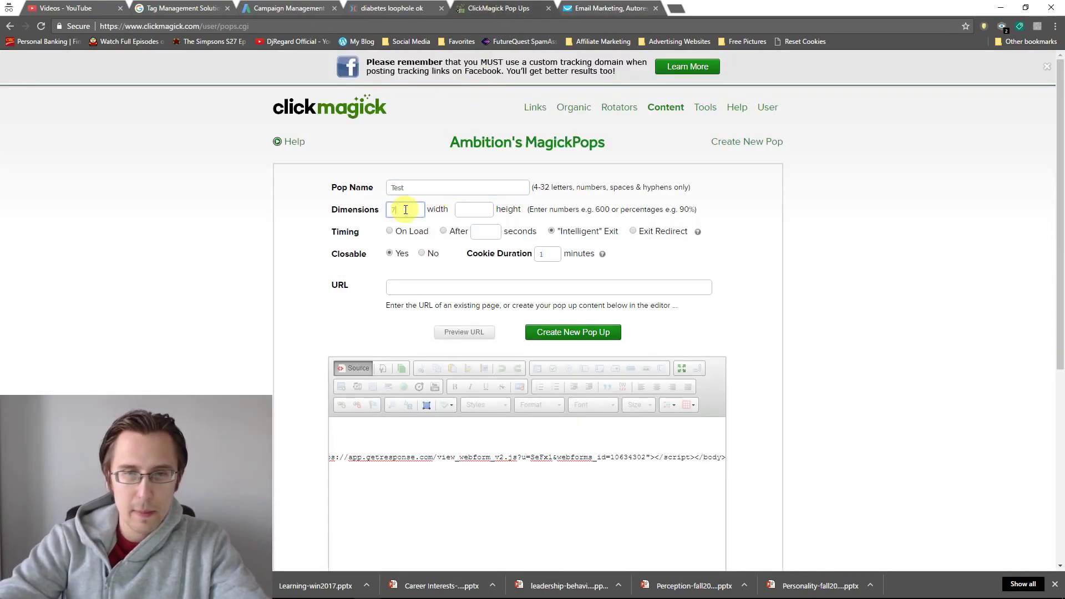
pyautogui.write('68')
pyautogui.press('Tab')
pyautogui.write('712')
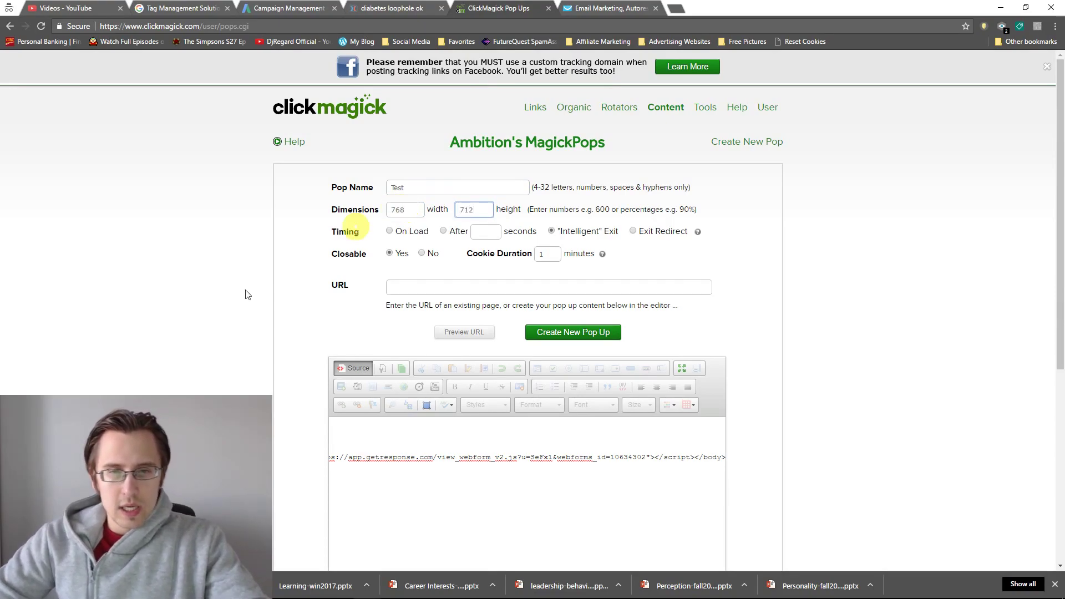
# Preview the pop content, then inspect the form script in the HTML source editor.
pyautogui.scroll(-1, 217, 321)
pyautogui.scroll(-1, 225, 300)
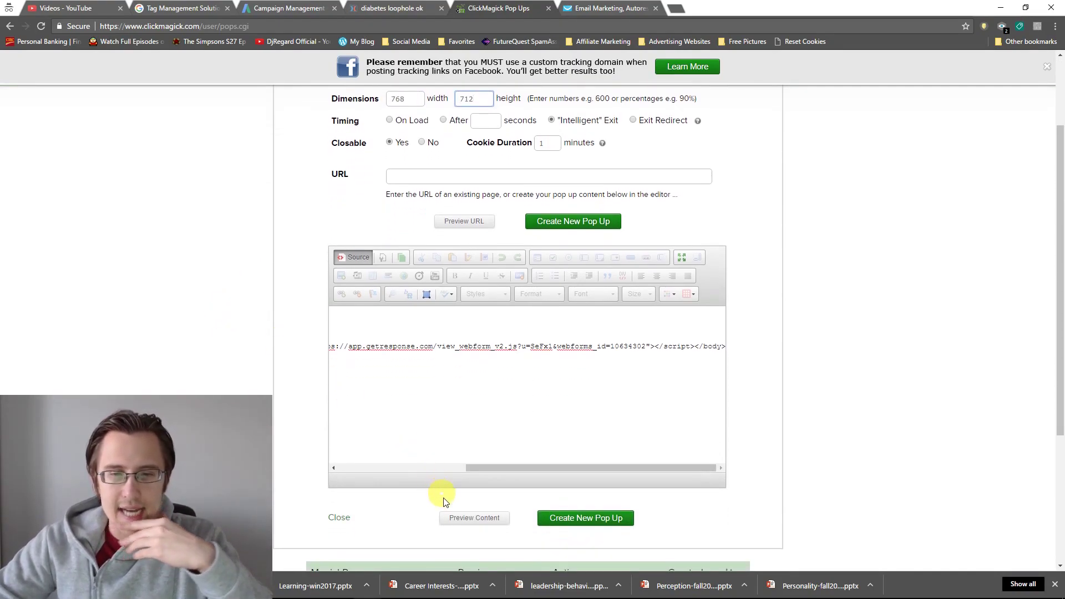
pyautogui.click(462, 519)
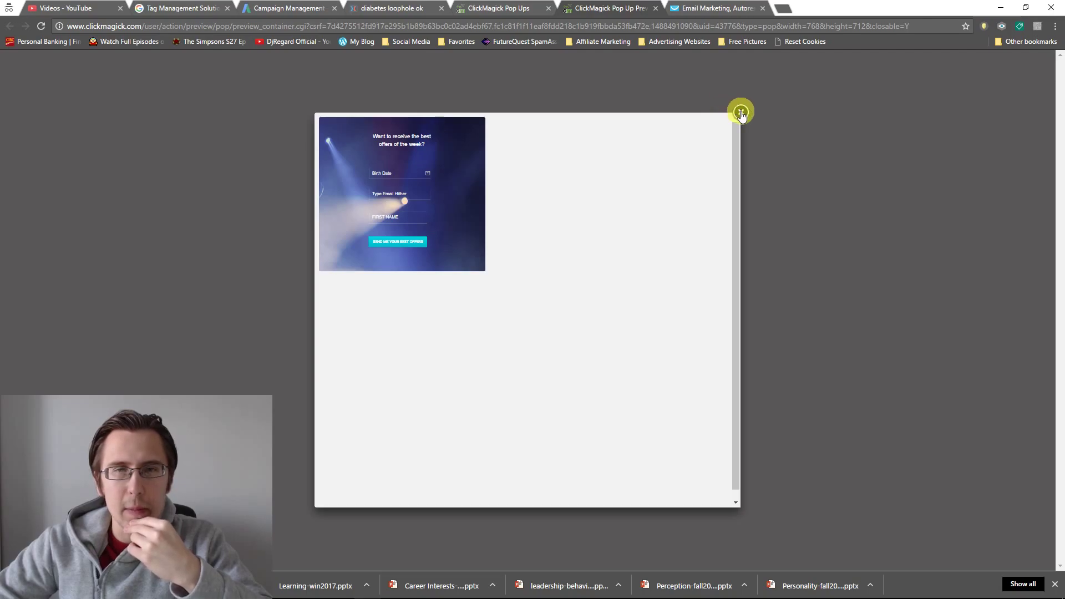
pyautogui.click(657, 8)
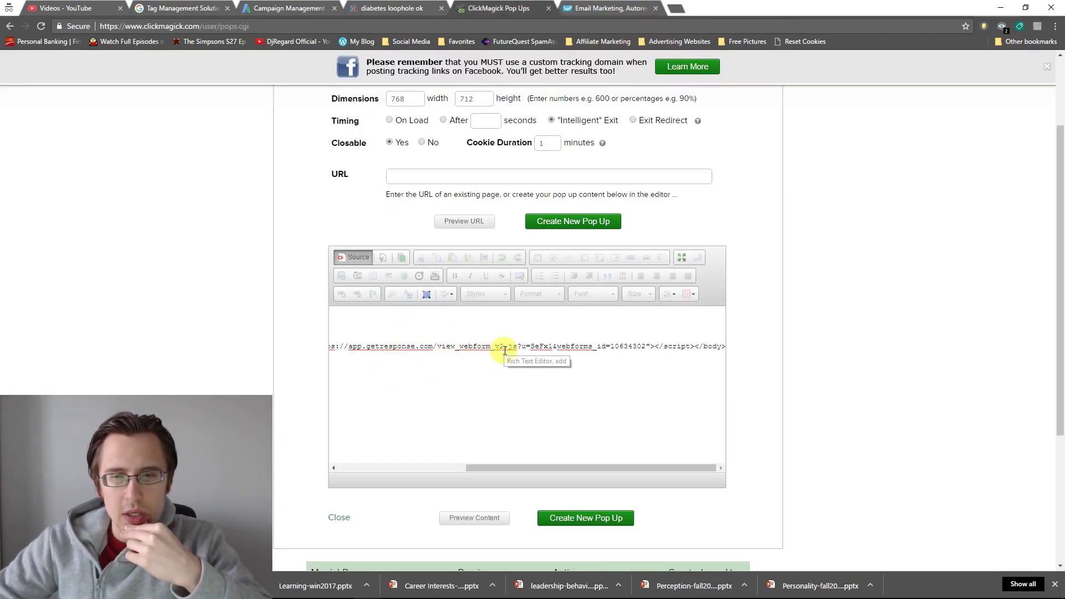
pyautogui.moveTo(516, 468); pyautogui.dragTo(369, 459)
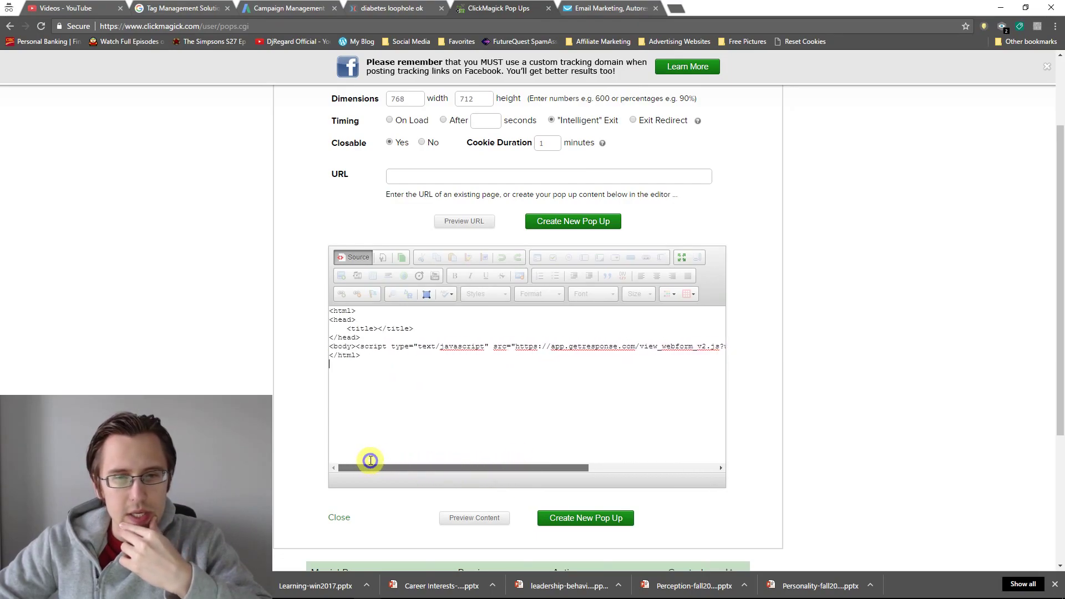
pyautogui.rightClick(371, 461)
pyautogui.click(358, 462)
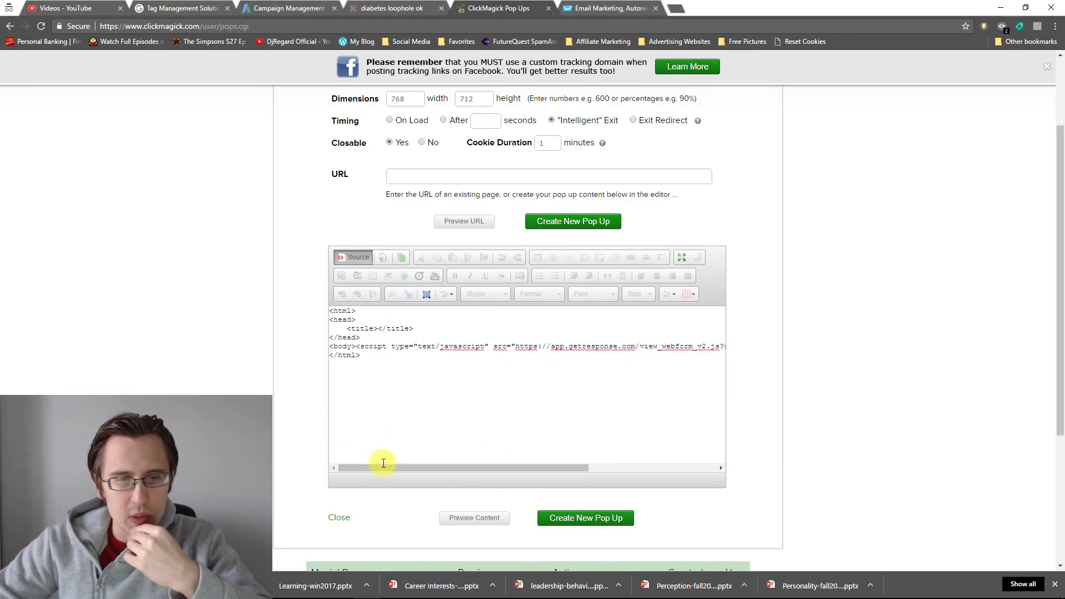
pyautogui.moveTo(386, 470); pyautogui.dragTo(209, 387)
pyautogui.scroll(2, 217, 382)
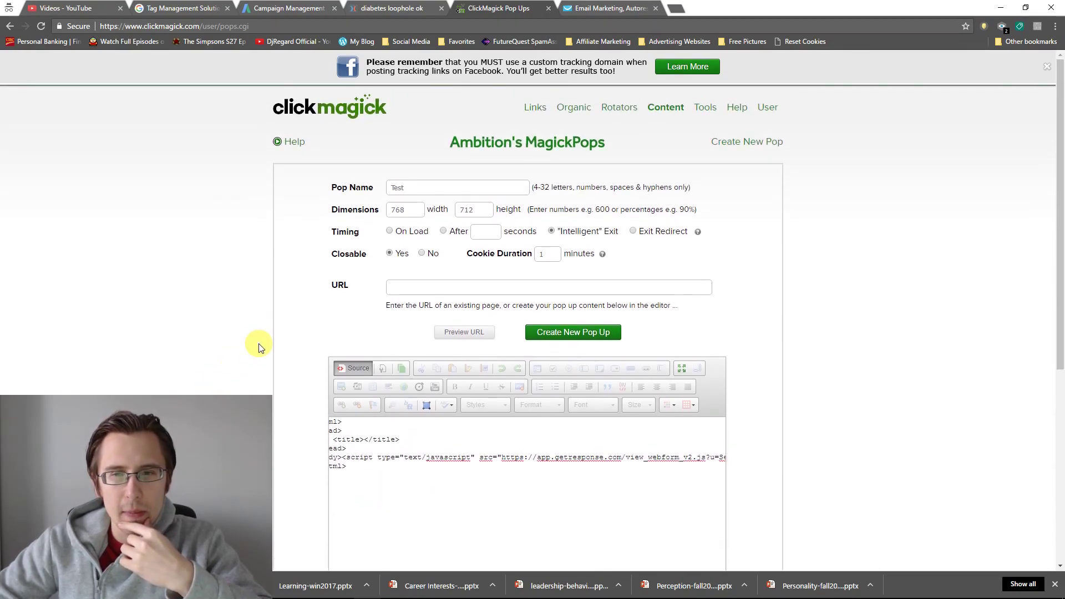
# Confirm that GetResponse form Variant B is also 768 by 712 pixels.
pyautogui.click(601, 6)
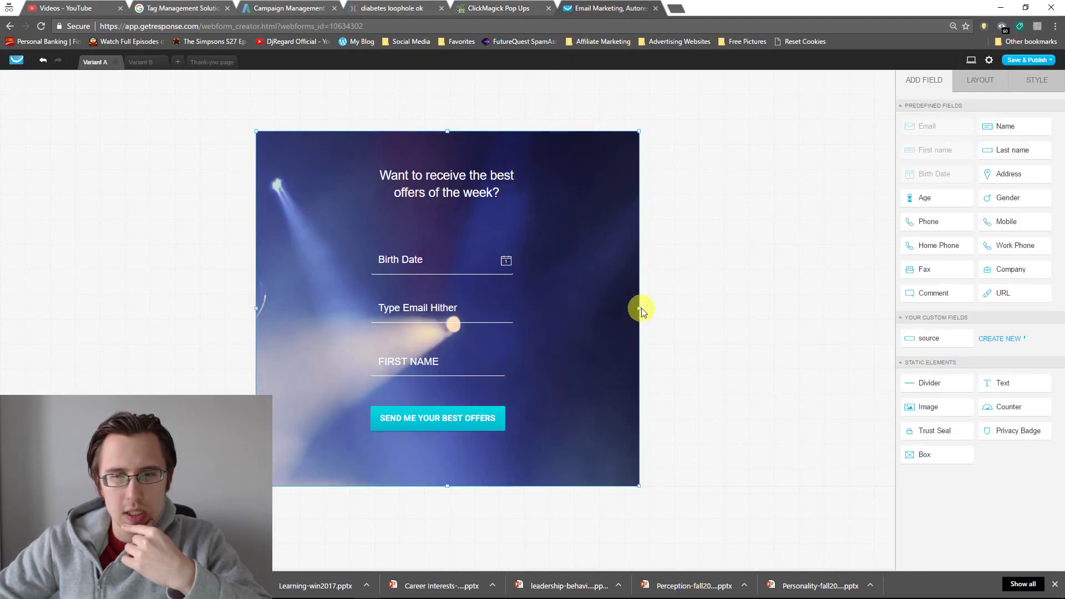
pyautogui.moveTo(640, 308); pyautogui.dragTo(640, 307)
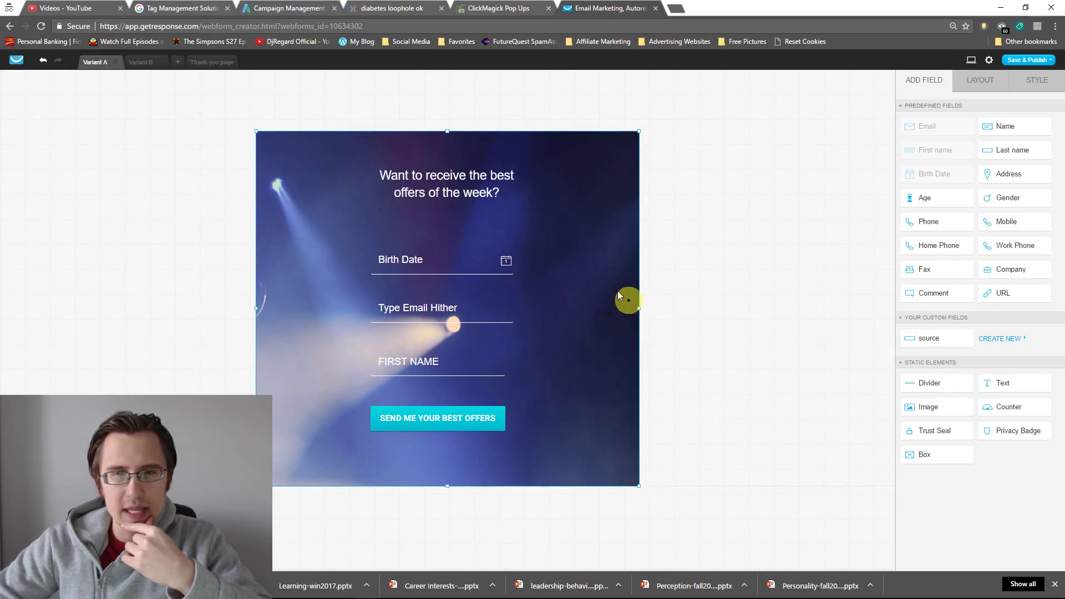
pyautogui.click(136, 62)
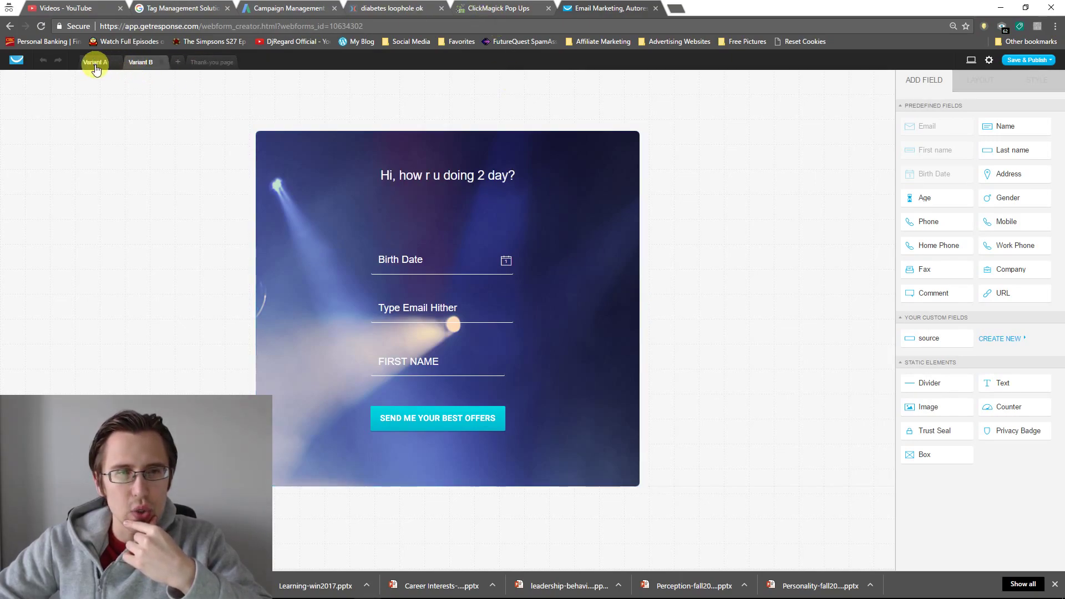
pyautogui.click(641, 308)
pyautogui.moveTo(639, 308); pyautogui.dragTo(639, 309)
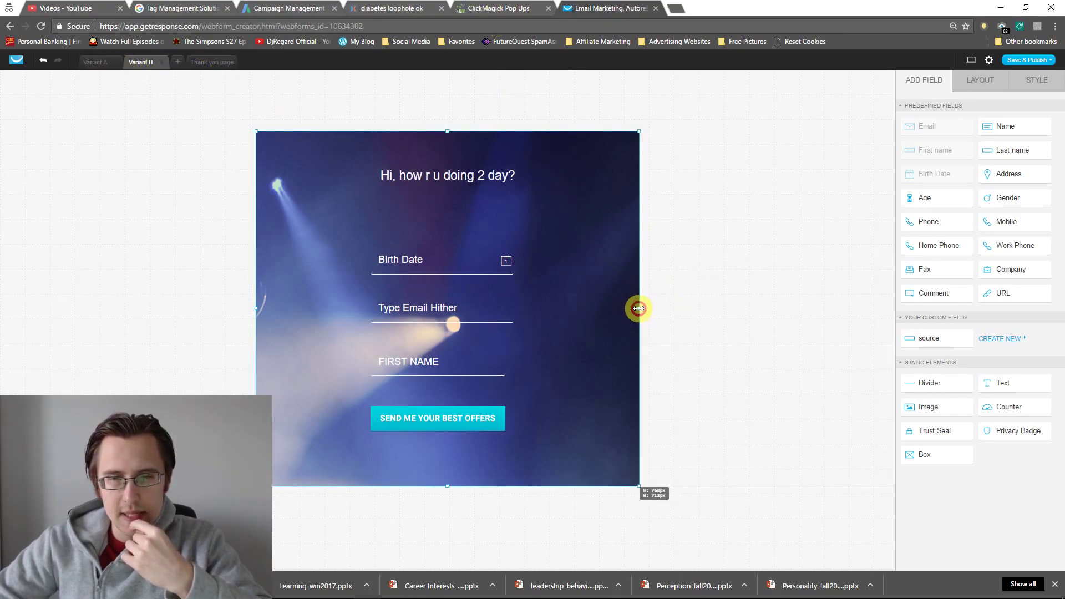
# Preview the Test pop at 768 by 712 to see how the form fits.
pyautogui.hotkey('ctrl', 'shift', 'Tab')
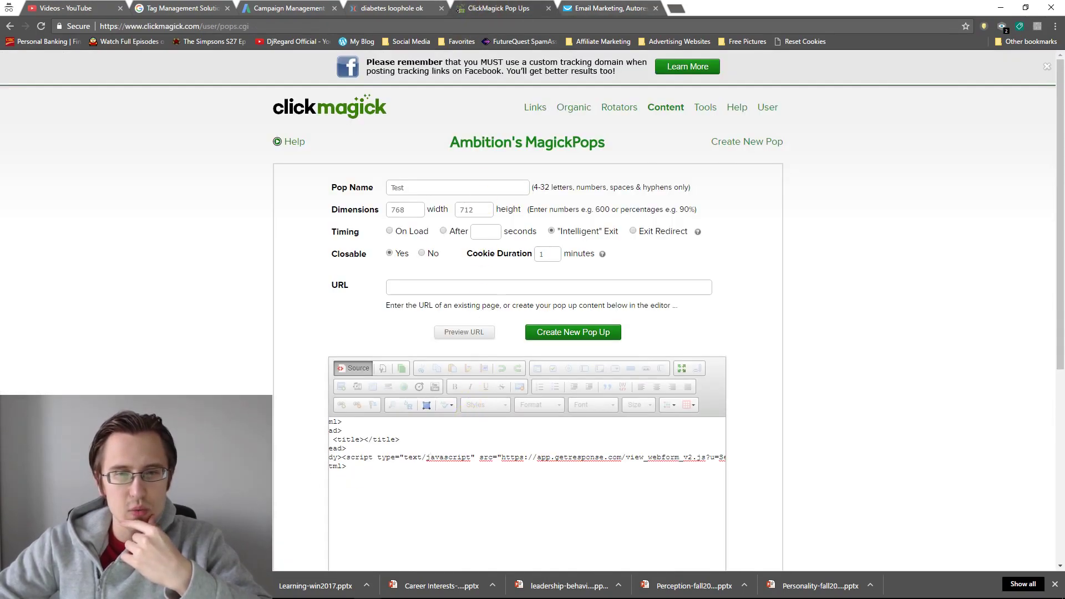
pyautogui.scroll(-5, 287, 441)
pyautogui.click(478, 379)
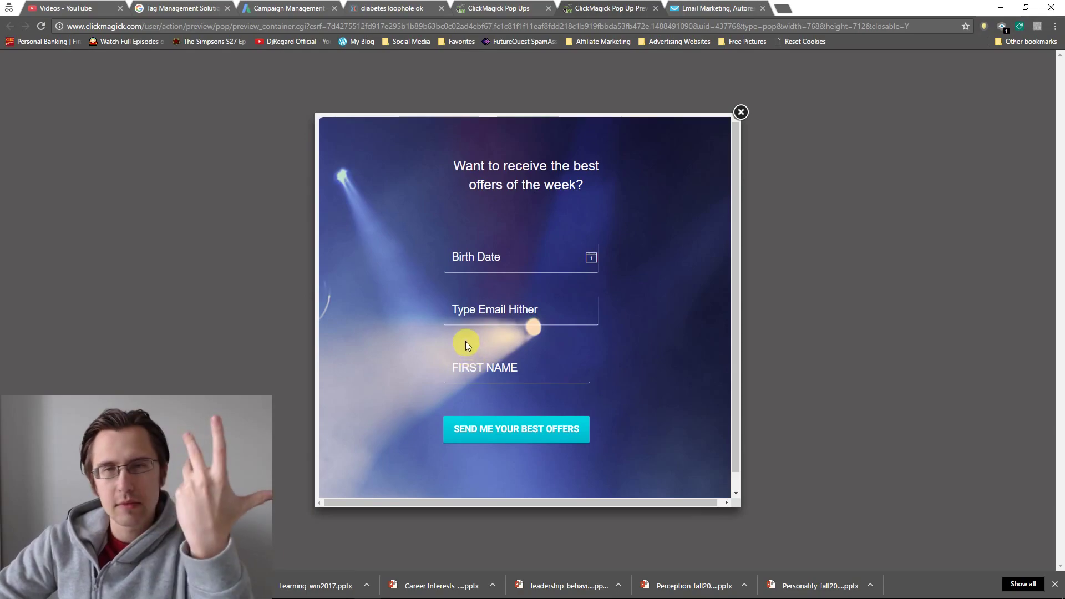
pyautogui.click(656, 8)
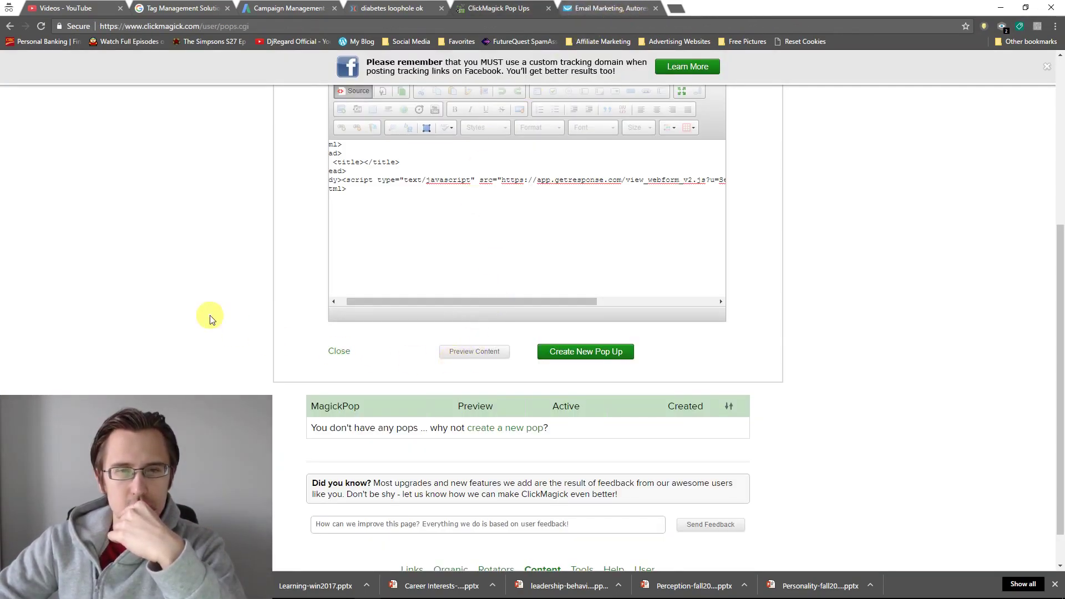
pyautogui.scroll(2, 470, 450)
pyautogui.click(475, 461)
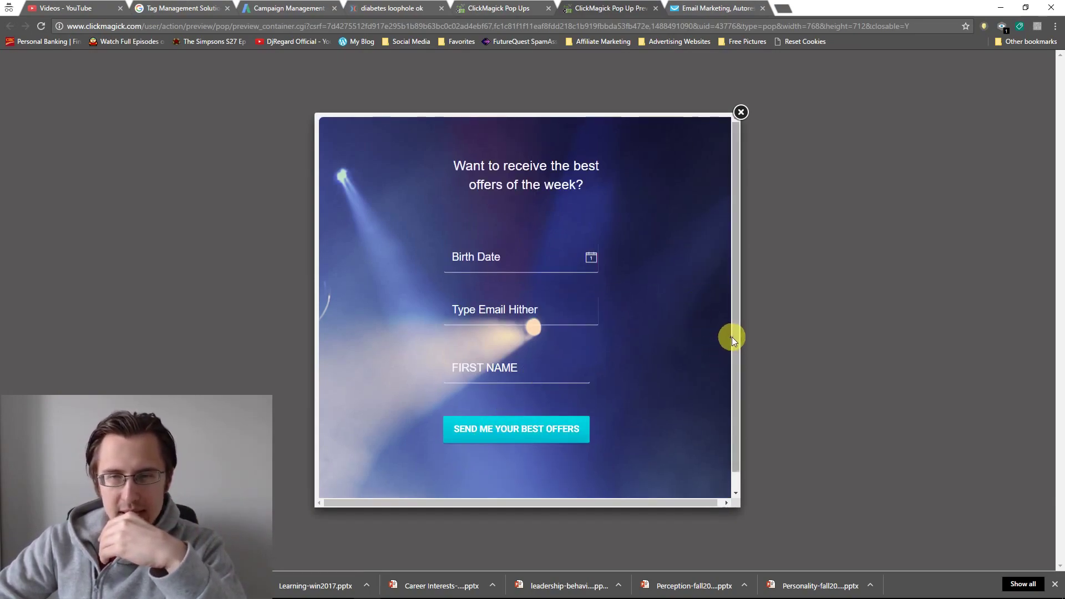
pyautogui.moveTo(731, 338); pyautogui.dragTo(737, 299)
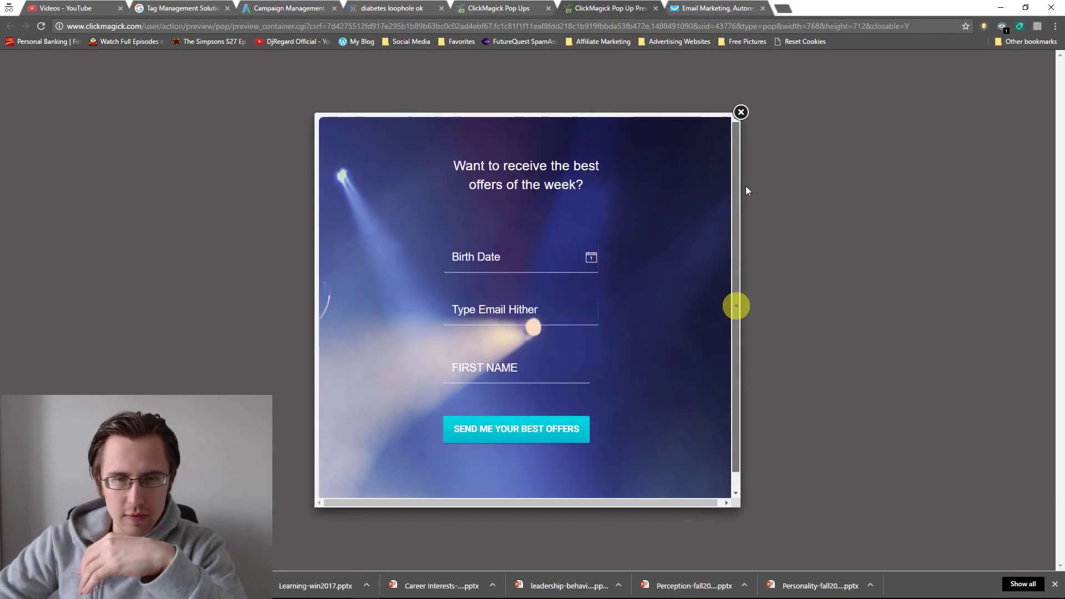
pyautogui.scroll(-1, 714, 202)
pyautogui.click(655, 8)
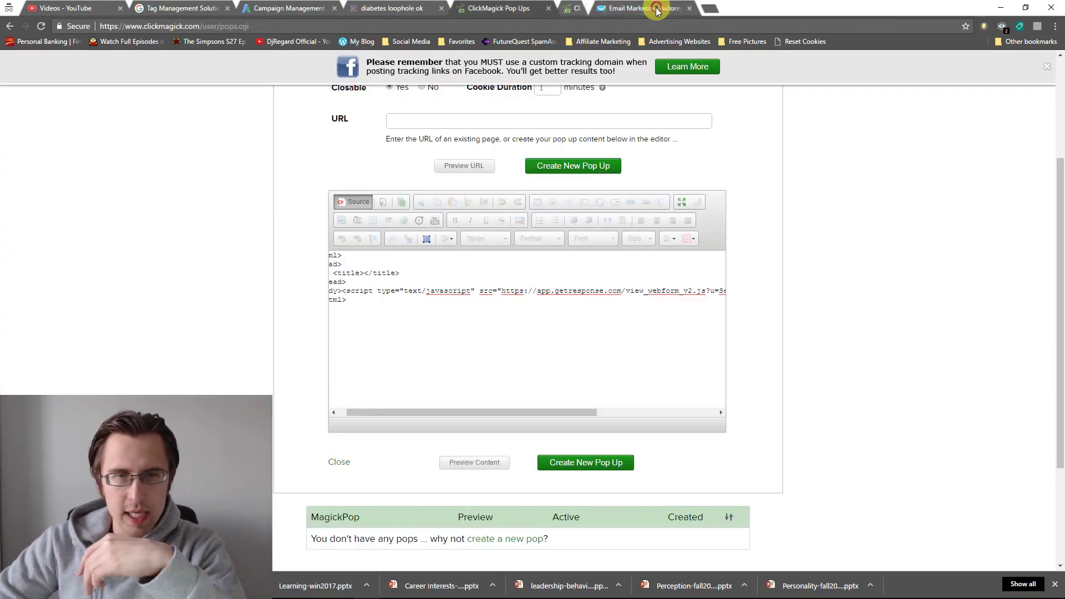
pyautogui.scroll(3, 222, 185)
# Change the pop width to 780 and preview it again.
pyautogui.moveTo(410, 210); pyautogui.dragTo(373, 212)
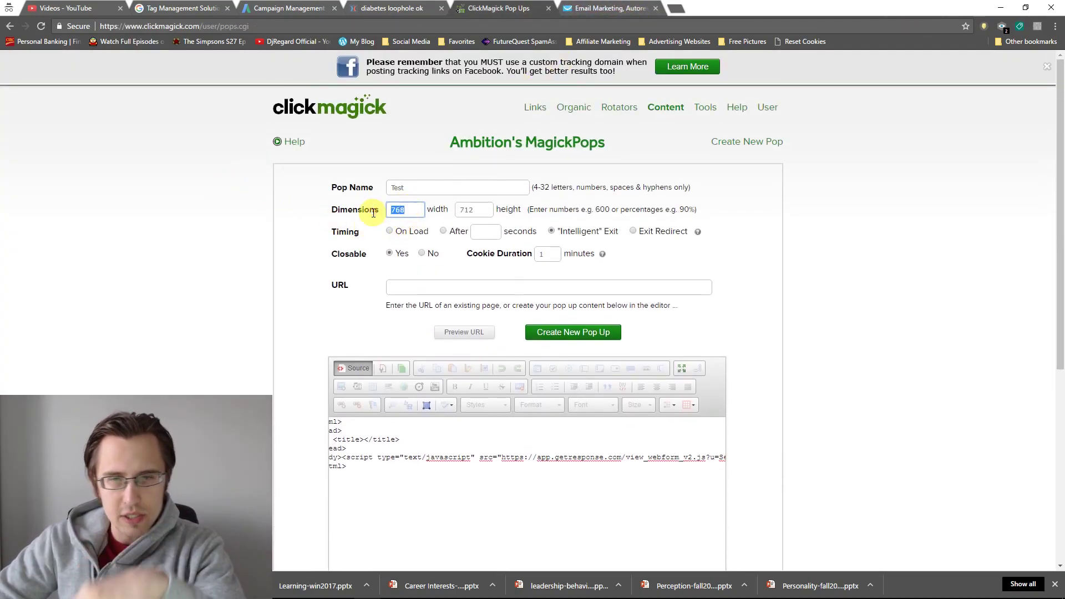
pyautogui.write('780')
pyautogui.moveTo(476, 210); pyautogui.dragTo(449, 213)
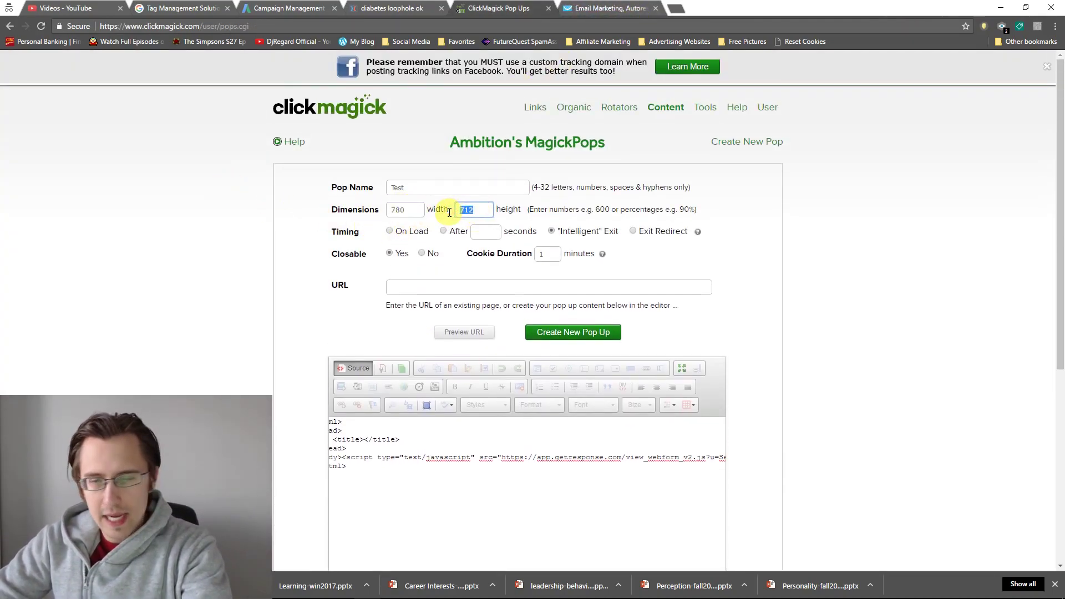
pyautogui.scroll(-3, 226, 374)
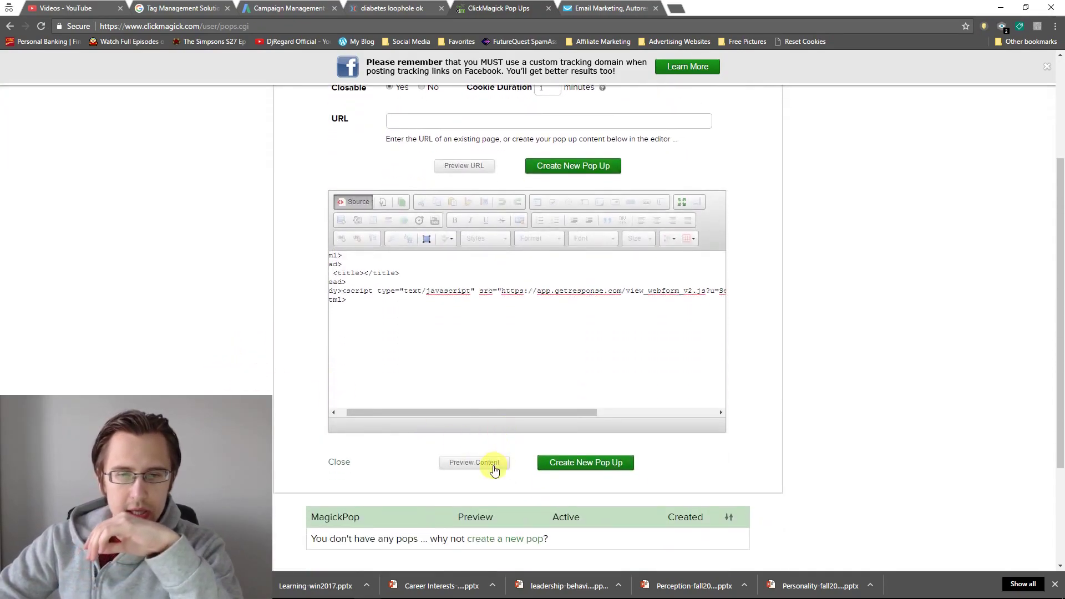
pyautogui.click(492, 465)
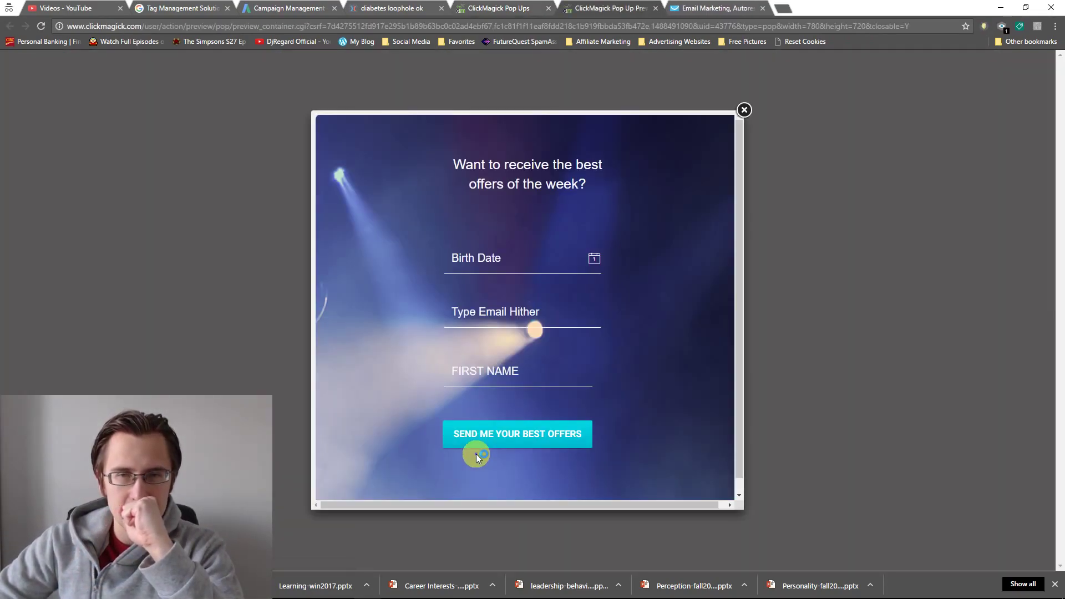
pyautogui.scroll(-1, 495, 334)
pyautogui.scroll(1, 494, 330)
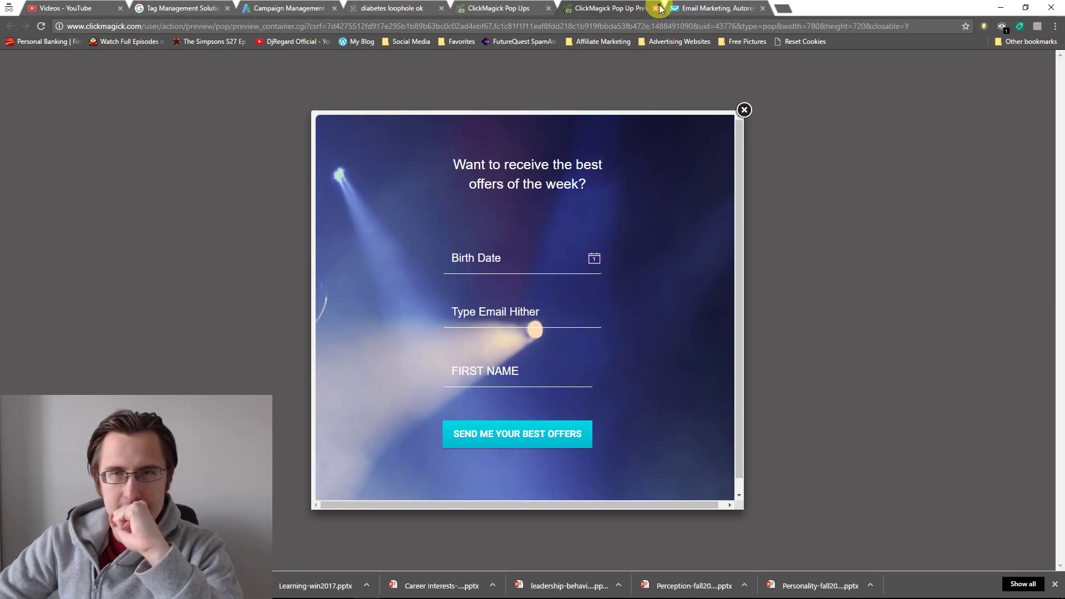
pyautogui.click(655, 8)
pyautogui.scroll(3, 339, 180)
# Resize the pop to 790 by 730 and preview it in a new tab.
pyautogui.click(400, 211)
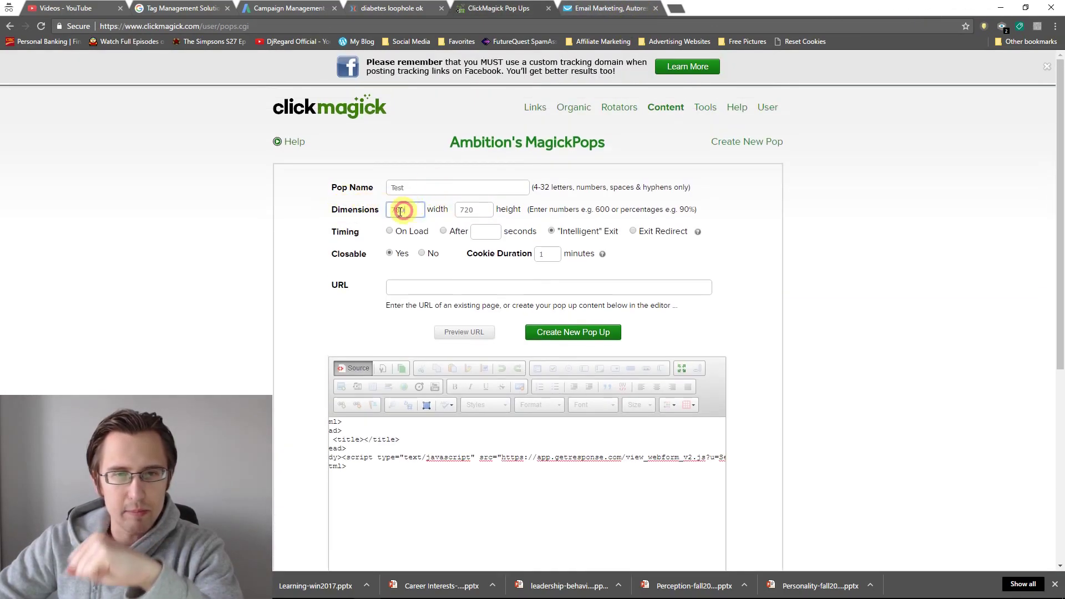
pyautogui.write('790')
pyautogui.moveTo(476, 210); pyautogui.dragTo(452, 209)
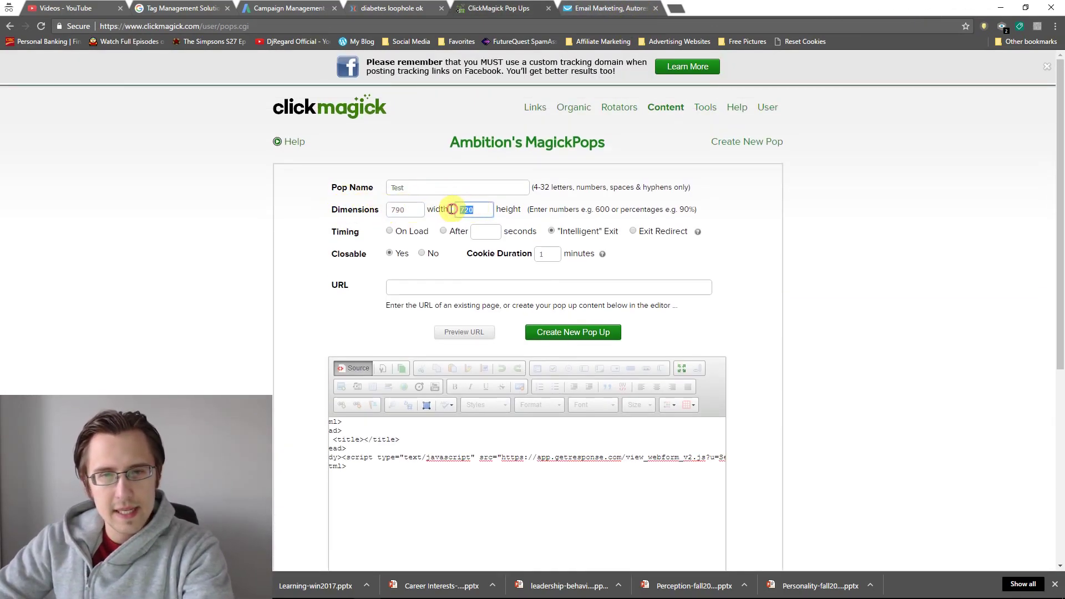
pyautogui.write('730')
pyautogui.scroll(-4, 264, 288)
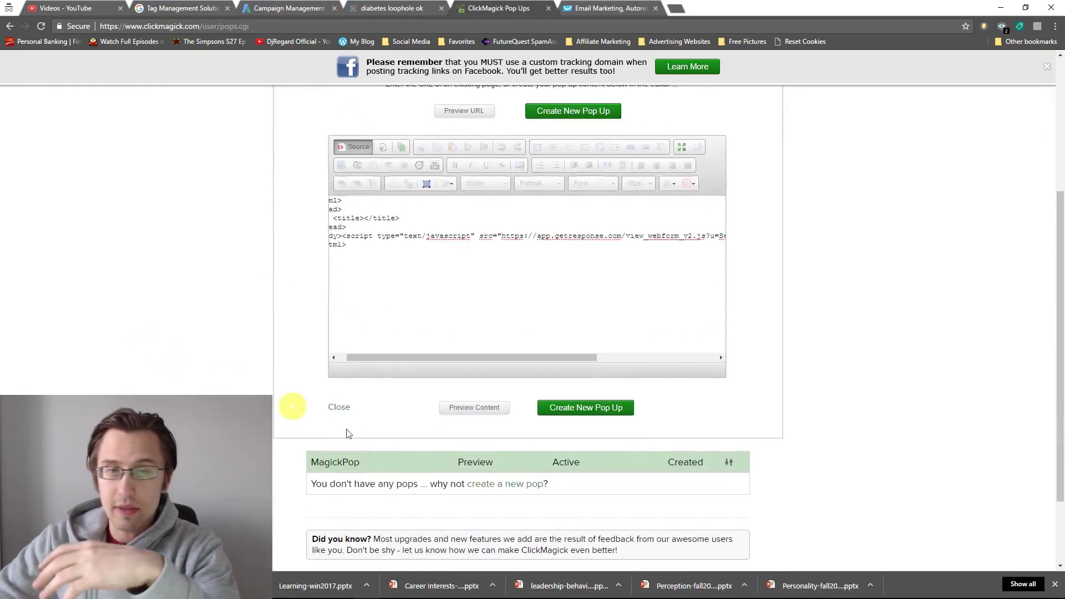
pyautogui.click(464, 408)
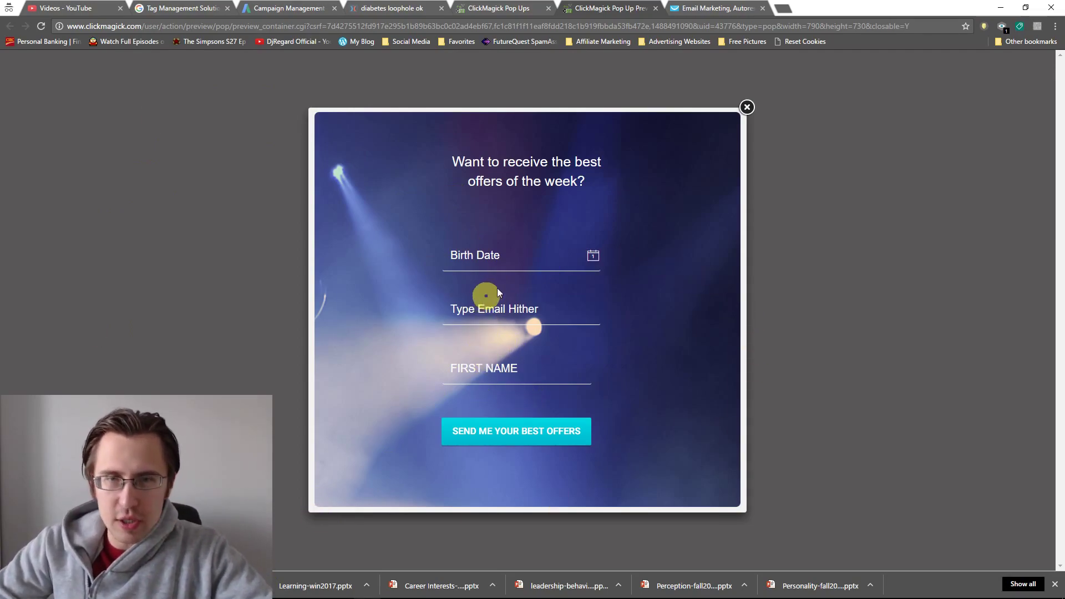
# Review the email field's layout and style settings in the GetResponse form editor.
pyautogui.click(719, 7)
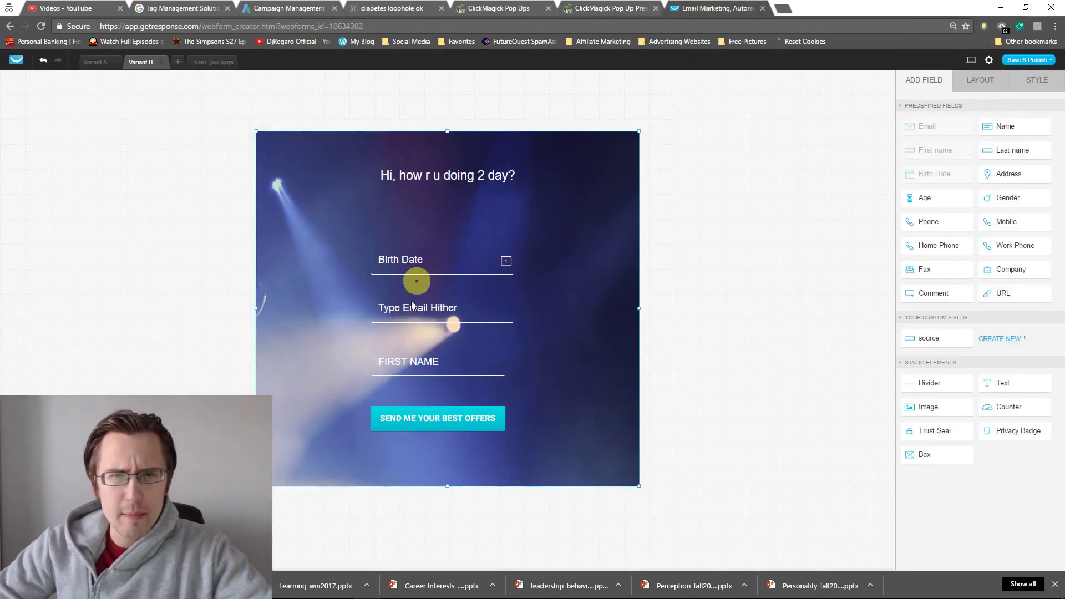
pyautogui.click(424, 313)
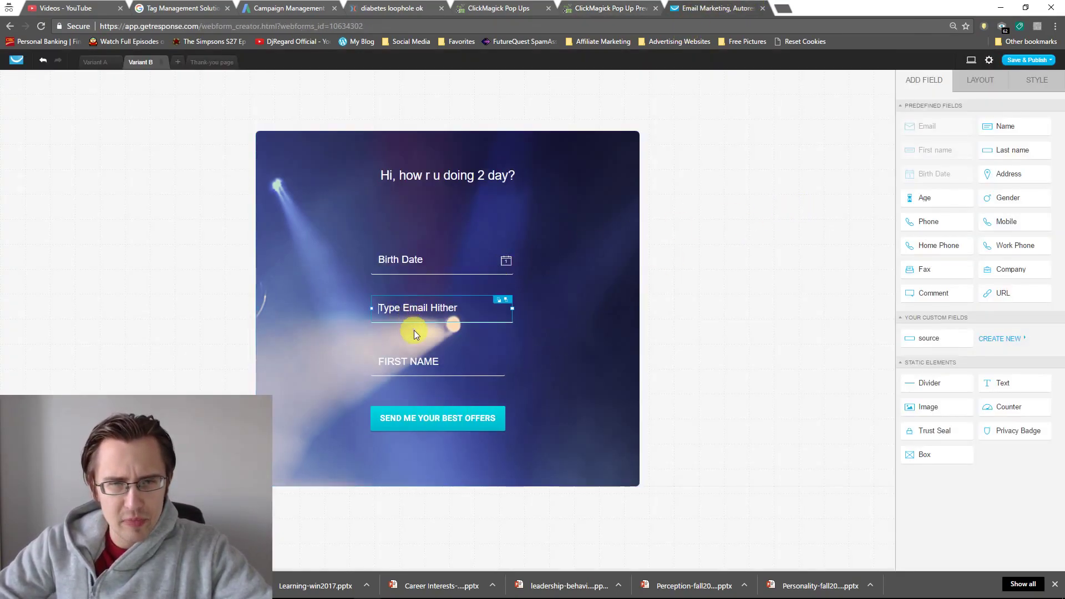
pyautogui.click(983, 81)
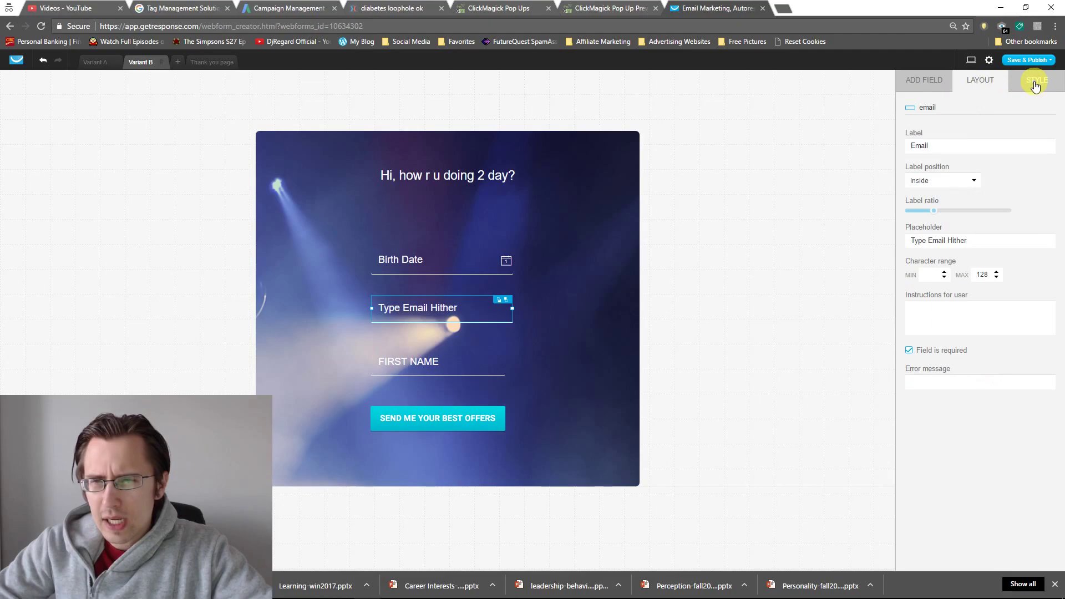
pyautogui.click(1035, 82)
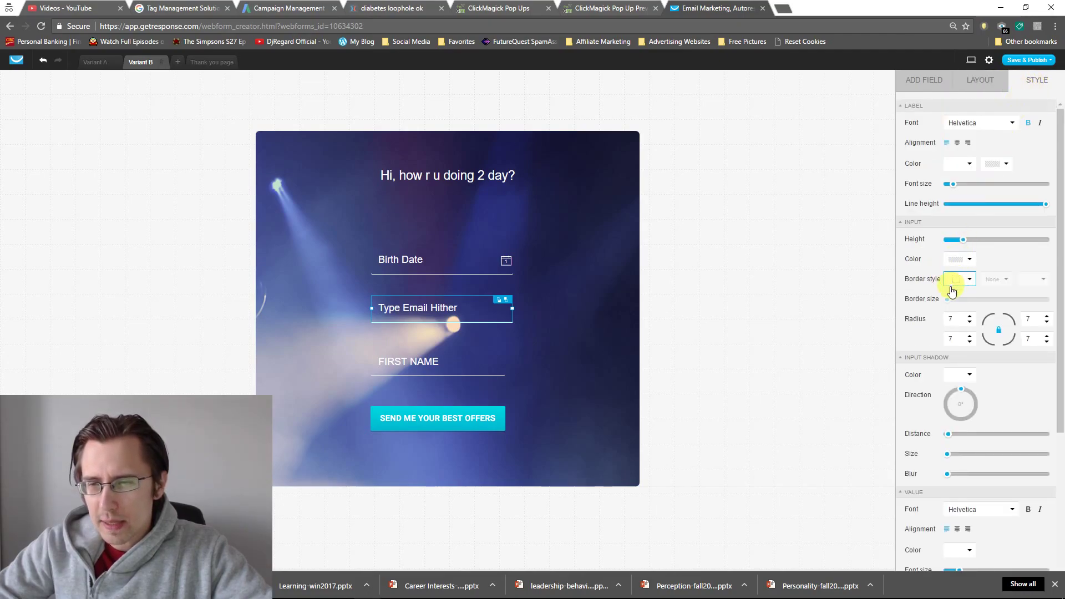
pyautogui.scroll(-2, 950, 288)
pyautogui.scroll(-2, 950, 294)
pyautogui.scroll(4, 951, 288)
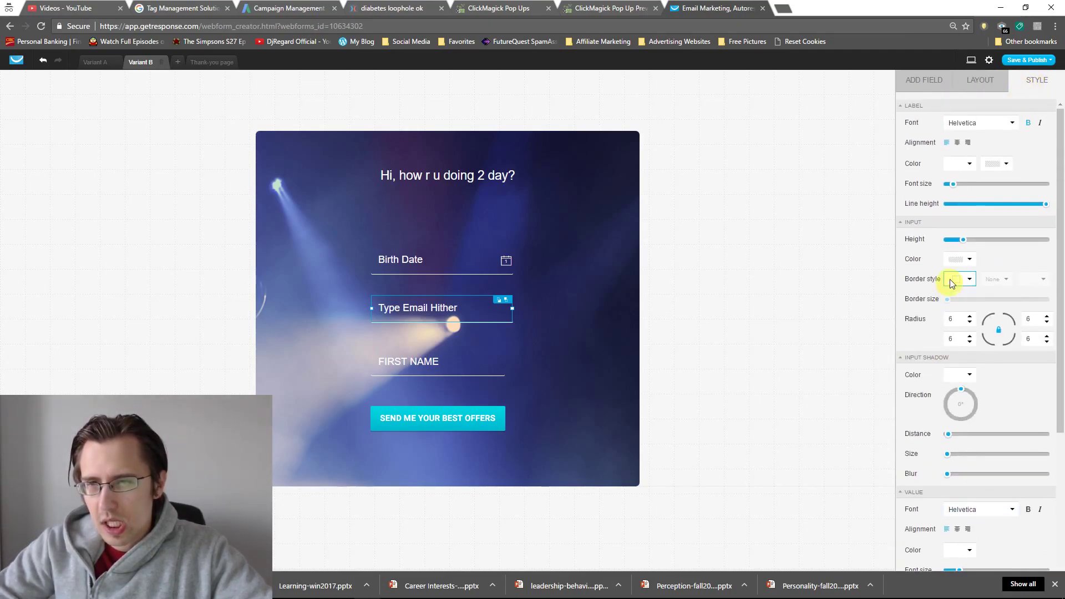
pyautogui.click(974, 79)
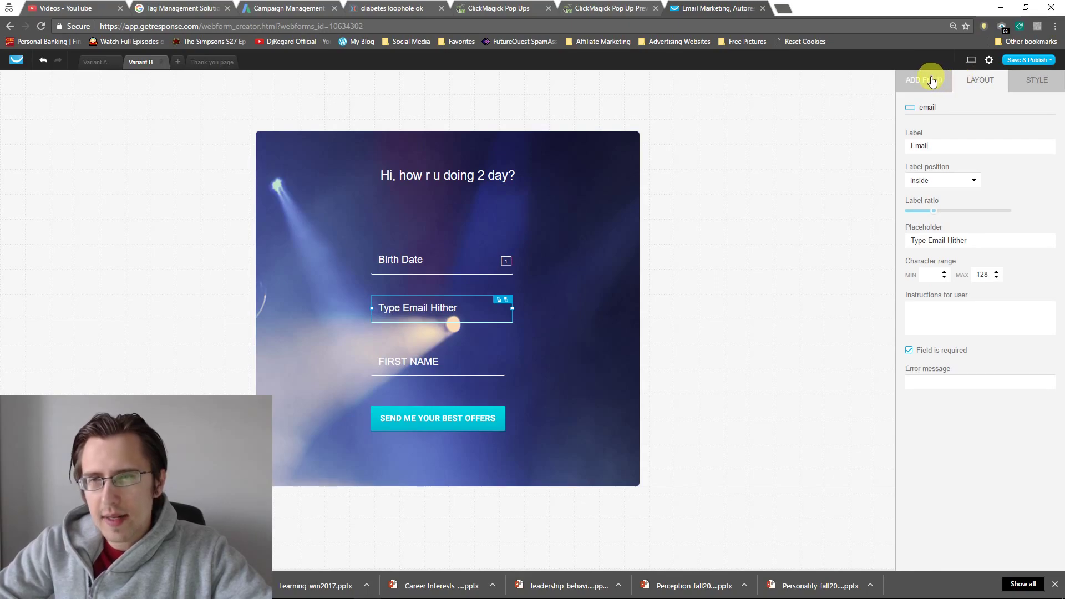
pyautogui.click(930, 83)
pyautogui.click(982, 81)
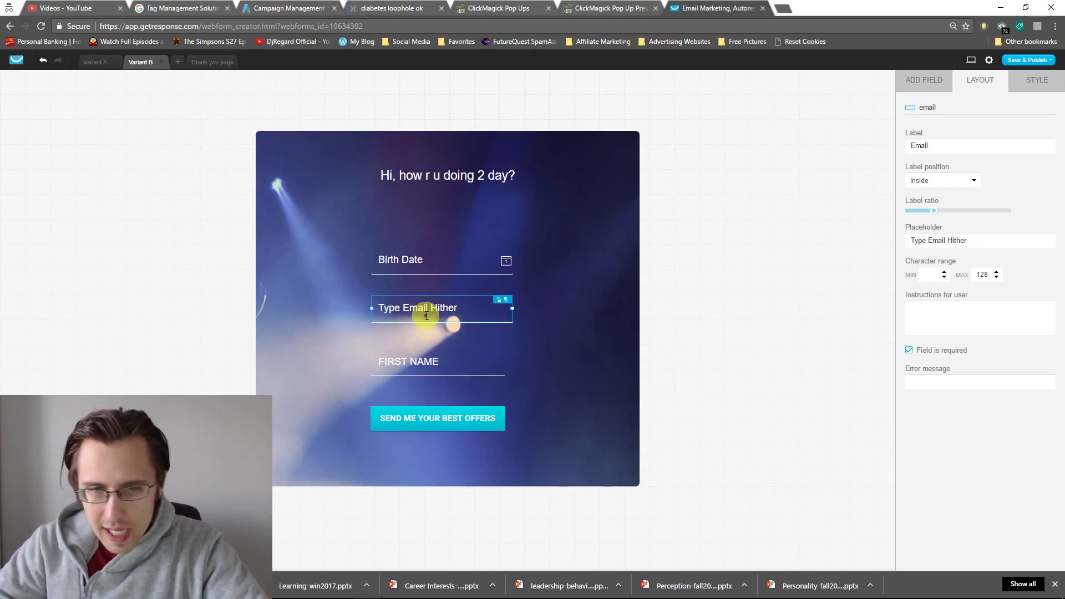
# Select the FIRST NAME field, then save and publish the web form.
pyautogui.click(422, 363)
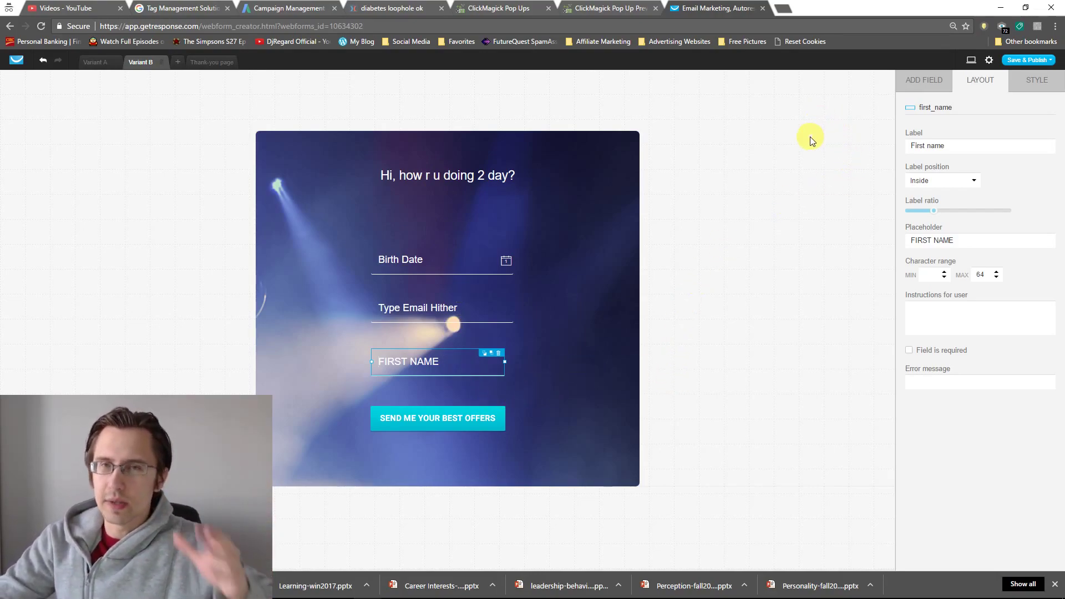
pyautogui.click(1027, 60)
pyautogui.click(1021, 92)
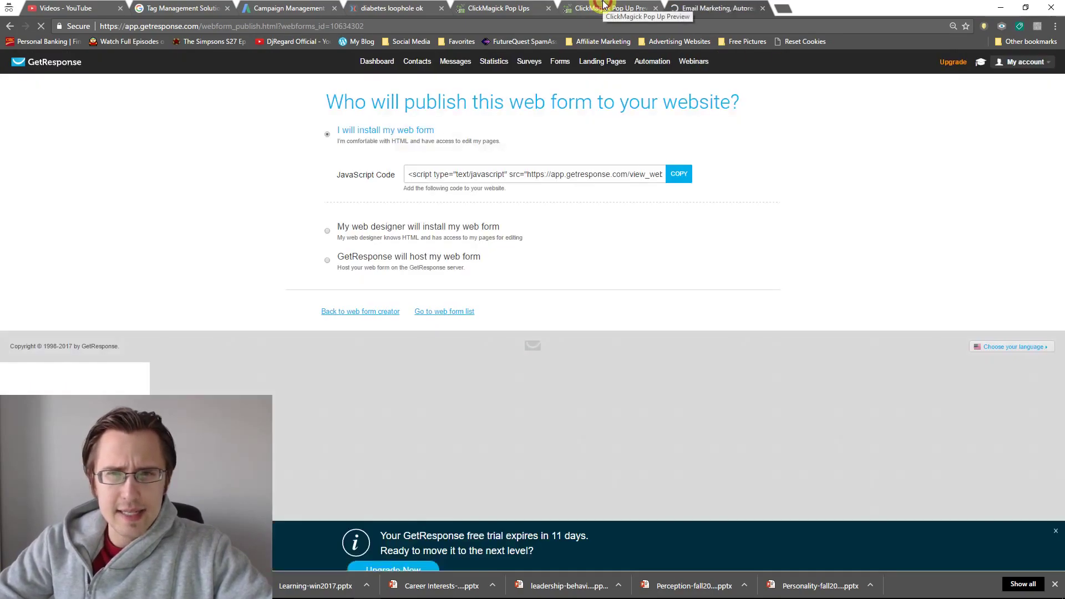
pyautogui.click(603, 7)
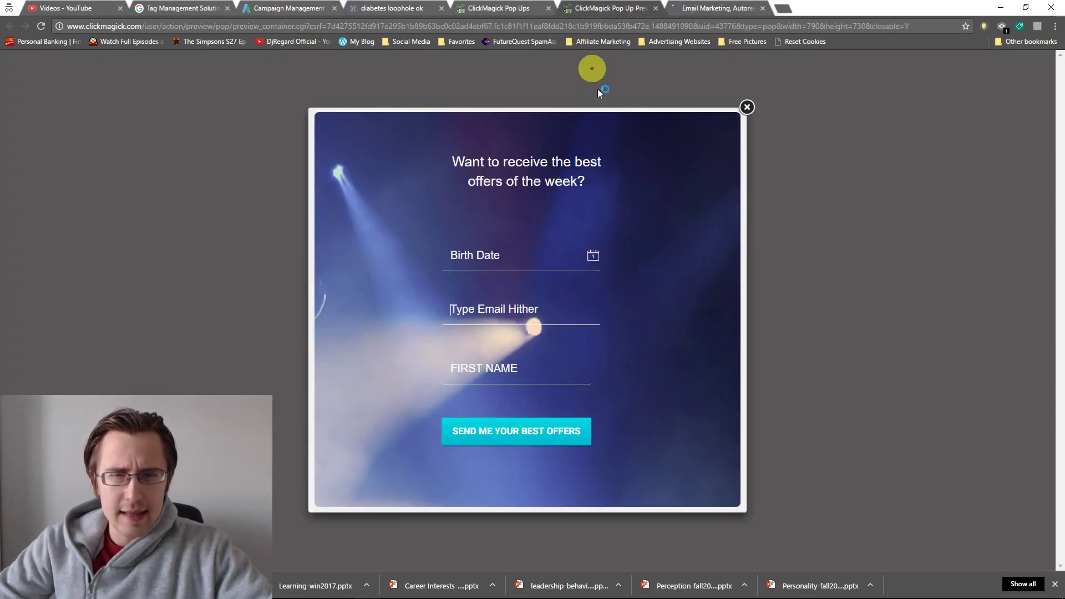
# Close the preview, save the Test pop with Create New Pop Up, and go to Tracking Links.
pyautogui.click(655, 7)
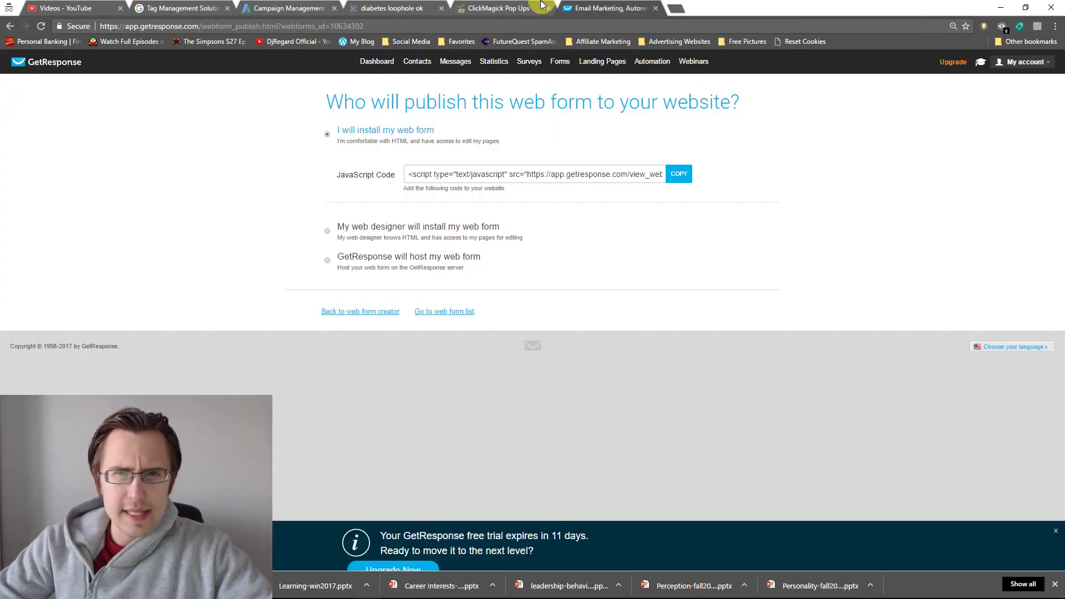
pyautogui.click(515, 5)
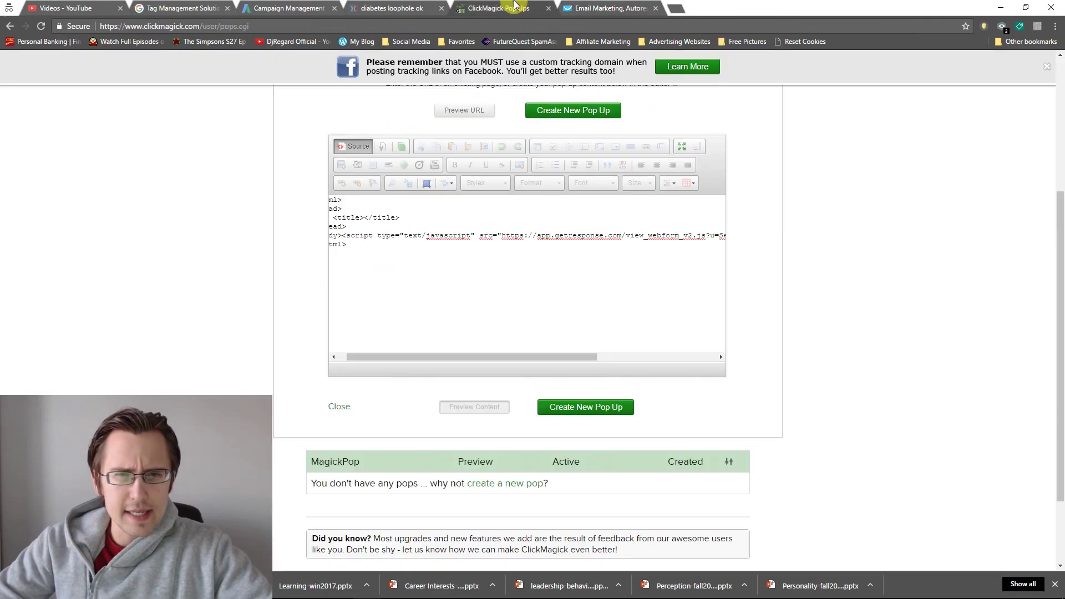
pyautogui.click(599, 413)
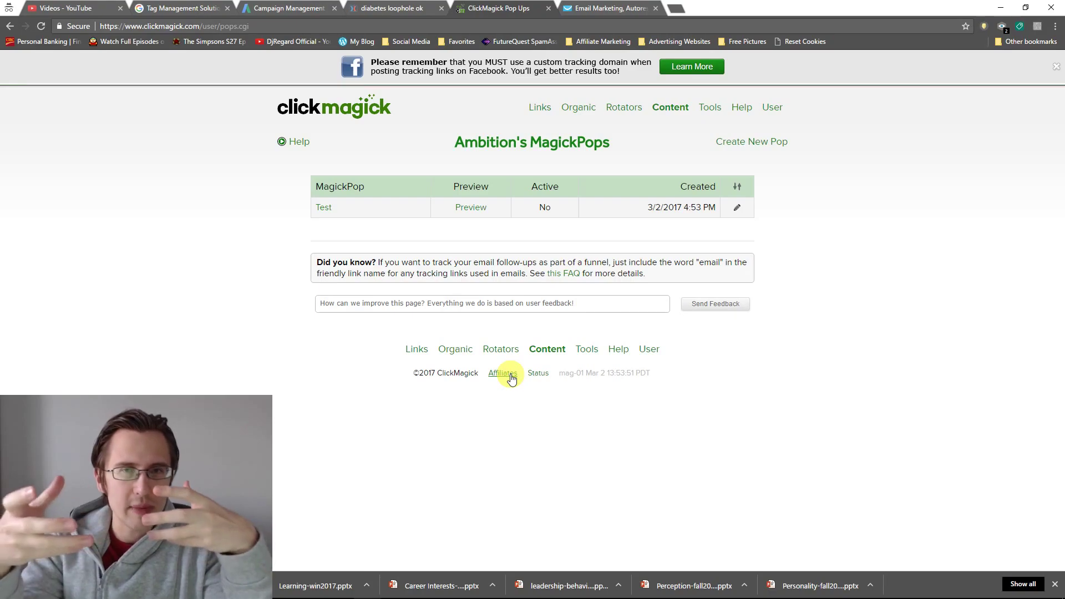
pyautogui.click(547, 108)
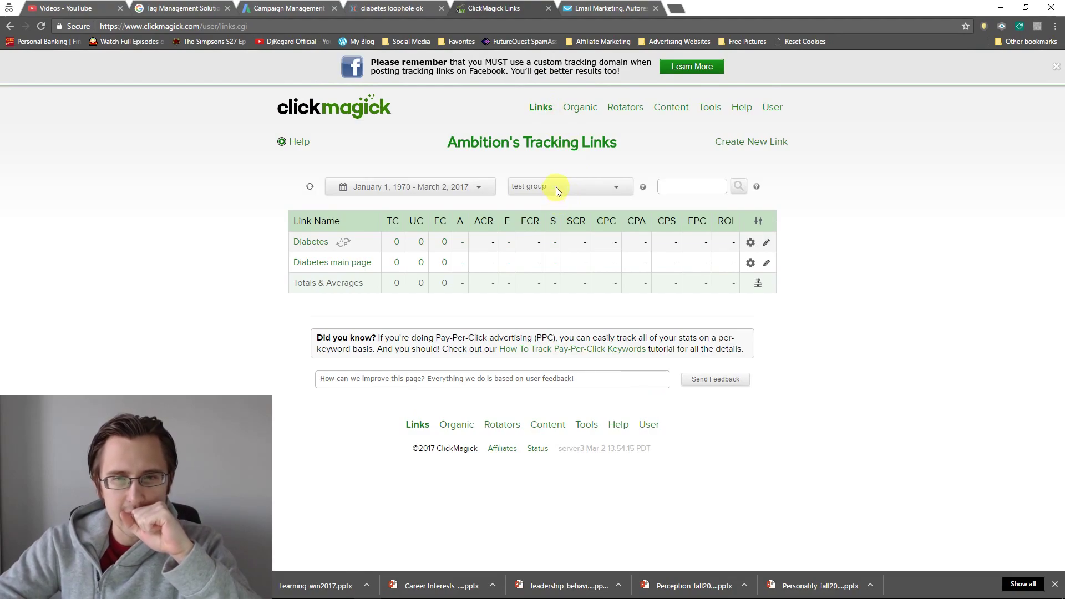
# Start a new tracking link in test group named 'Test popup'.
pyautogui.click(737, 143)
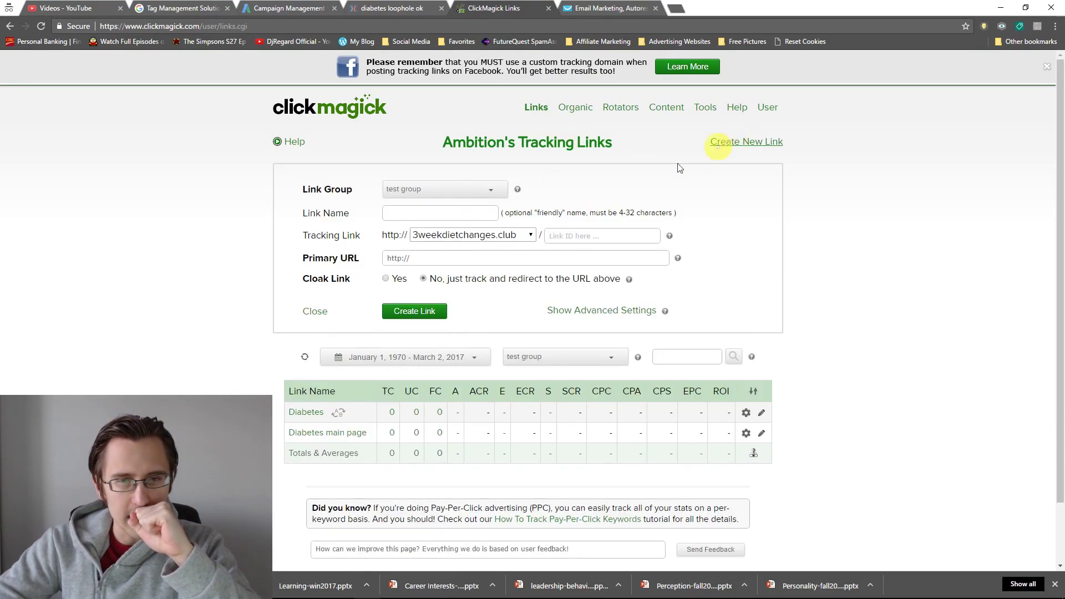
pyautogui.click(429, 191)
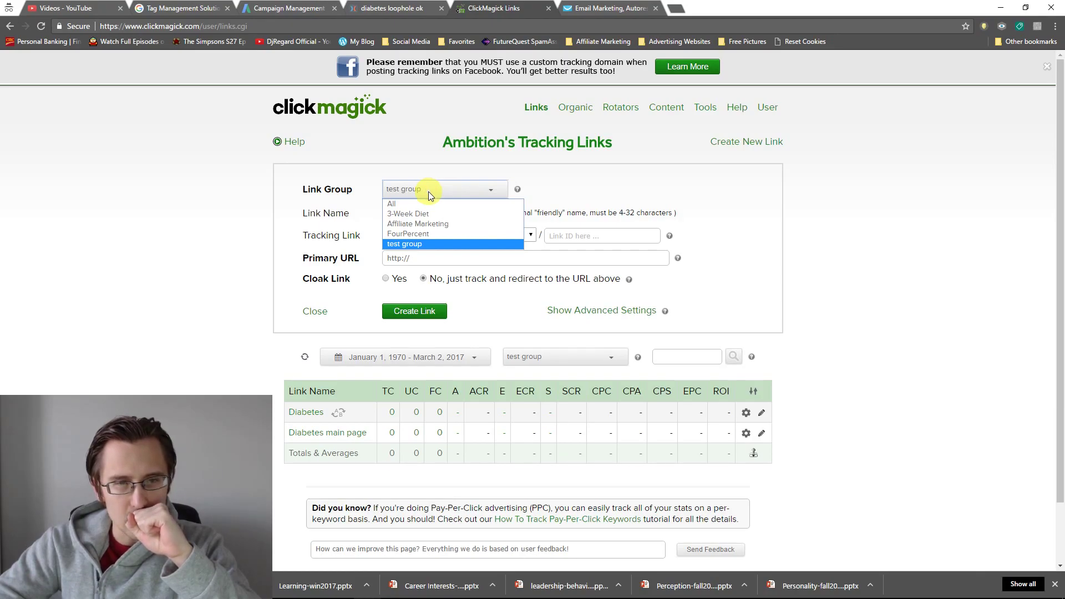
pyautogui.click(408, 244)
pyautogui.click(400, 209)
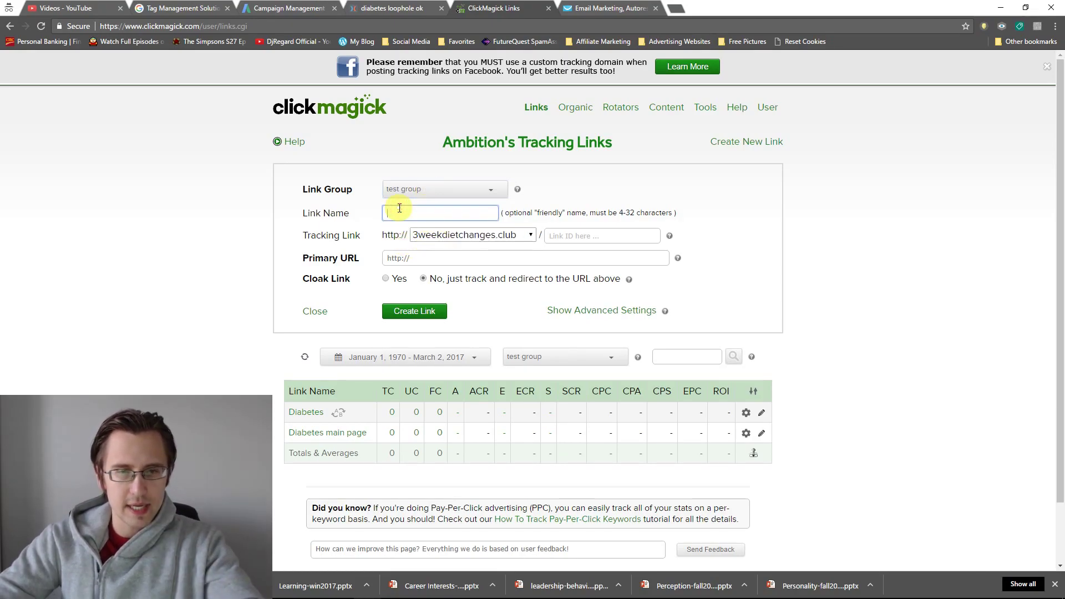
pyautogui.write('Test popup')
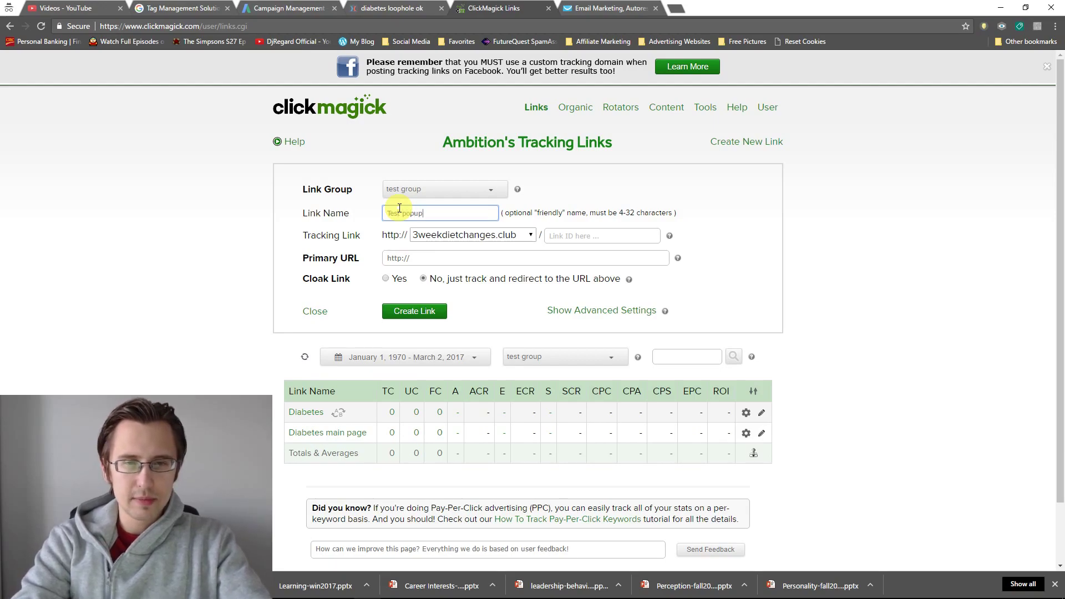
pyautogui.click(526, 235)
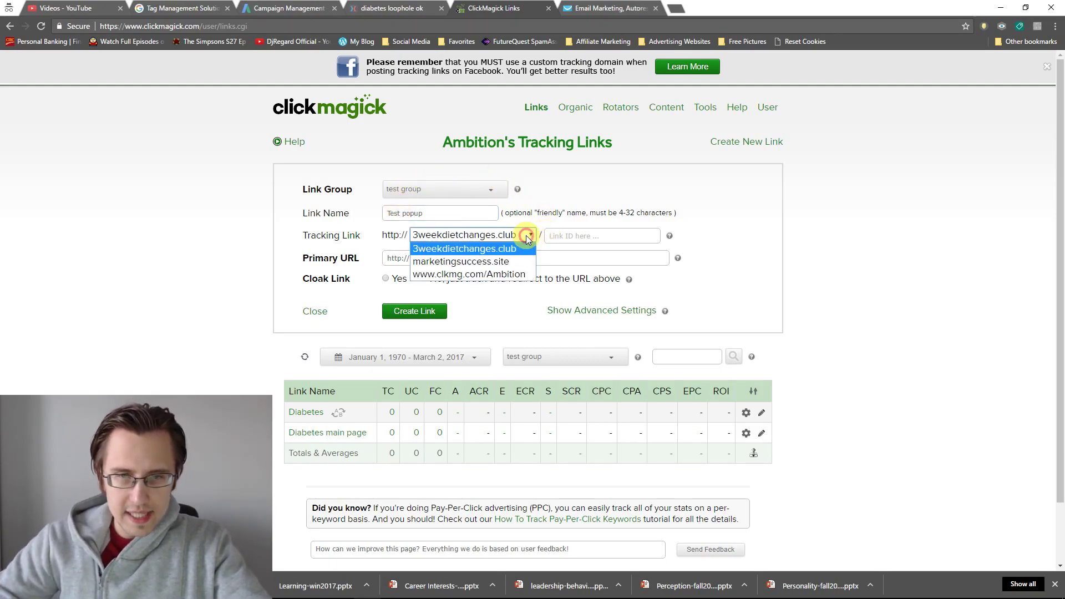
pyautogui.click(488, 274)
pyautogui.click(580, 235)
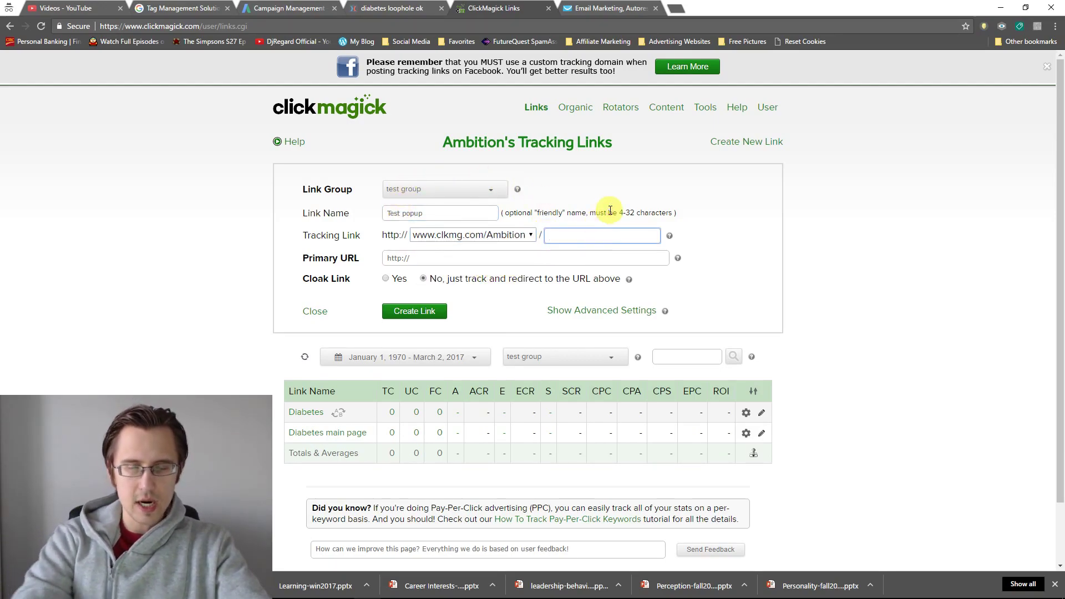
pyautogui.write('re')
pyautogui.press('BackSpace')
pyautogui.write('testpopup')
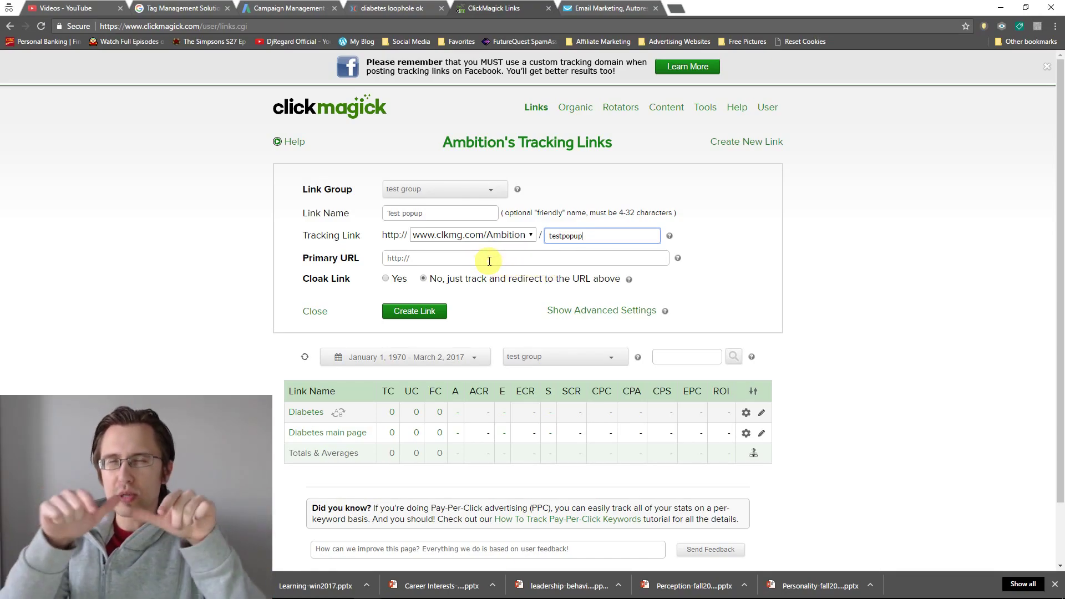
pyautogui.click(675, 9)
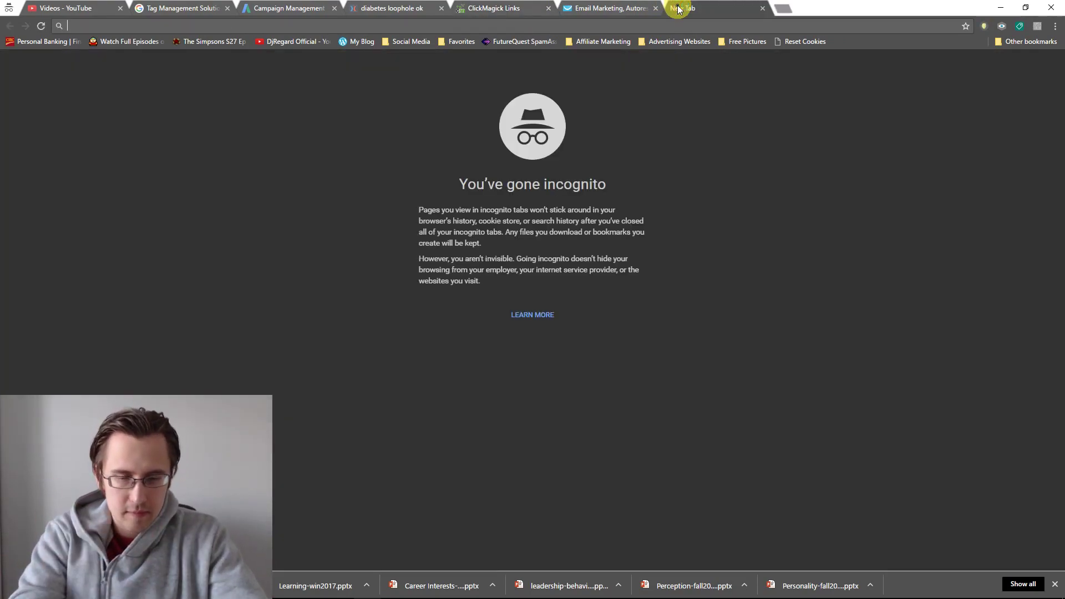
# Search Google for 'top dog trainers', open TopTeny's Top 10 Best Dog Trainers article, and copy its URL.
pyautogui.write('top dog trai')
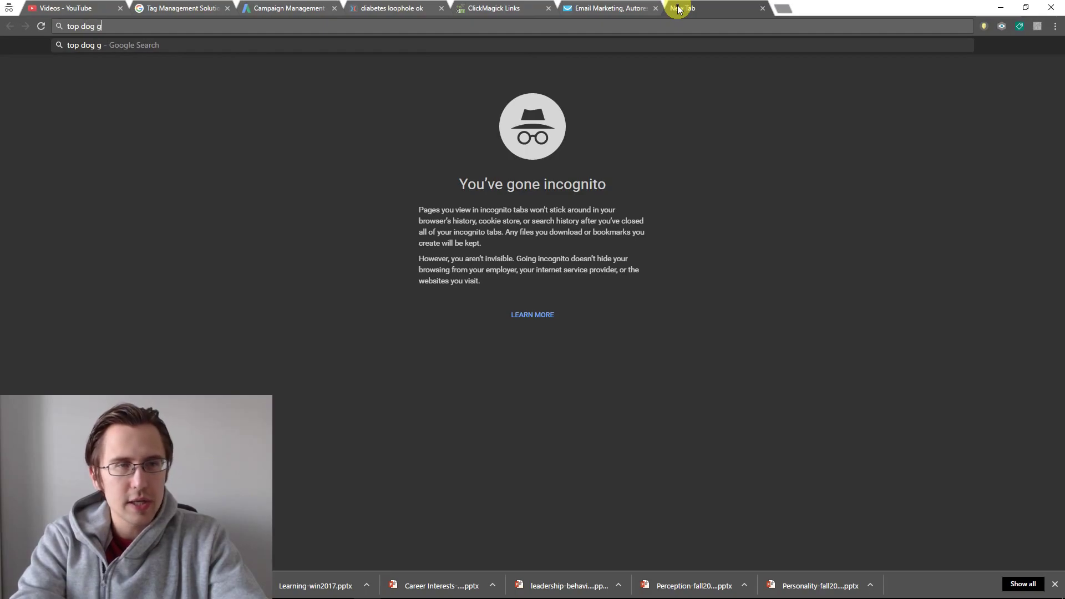
pyautogui.write('ners')
pyautogui.press('Return')
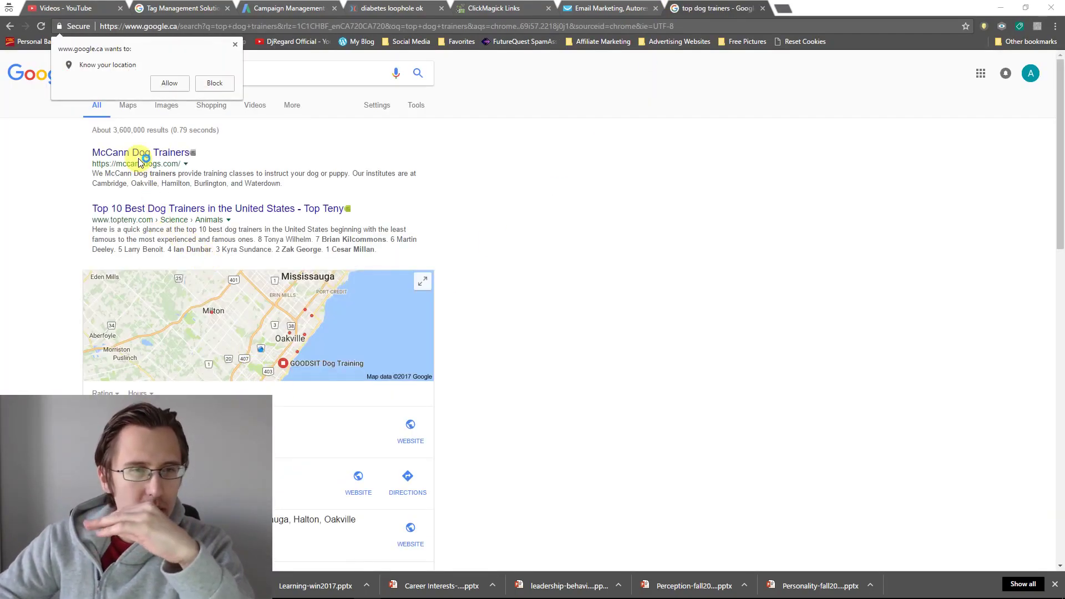
pyautogui.click(213, 84)
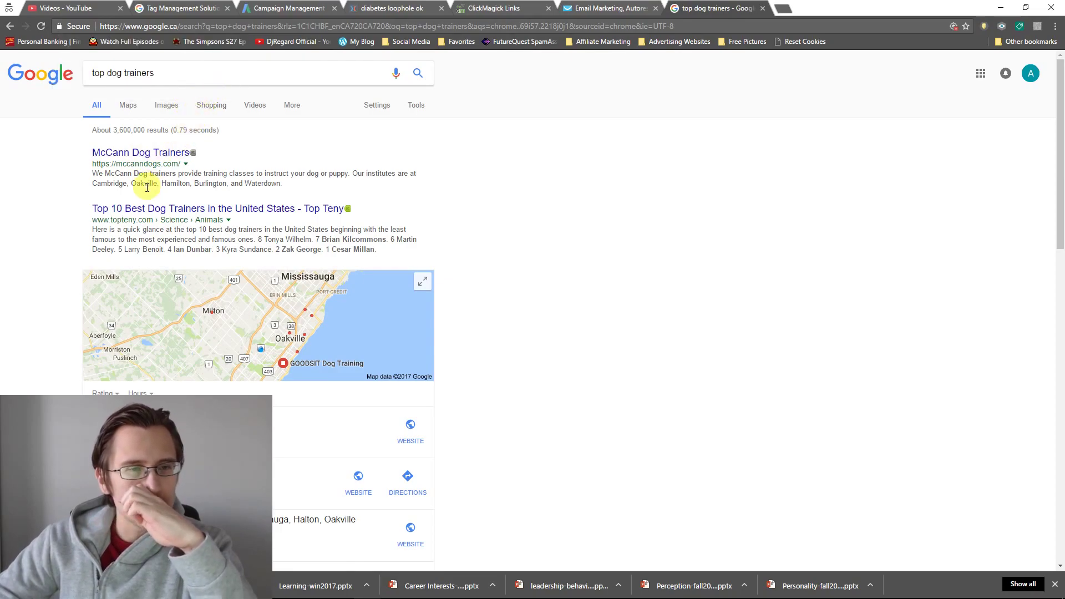
pyautogui.click(143, 210)
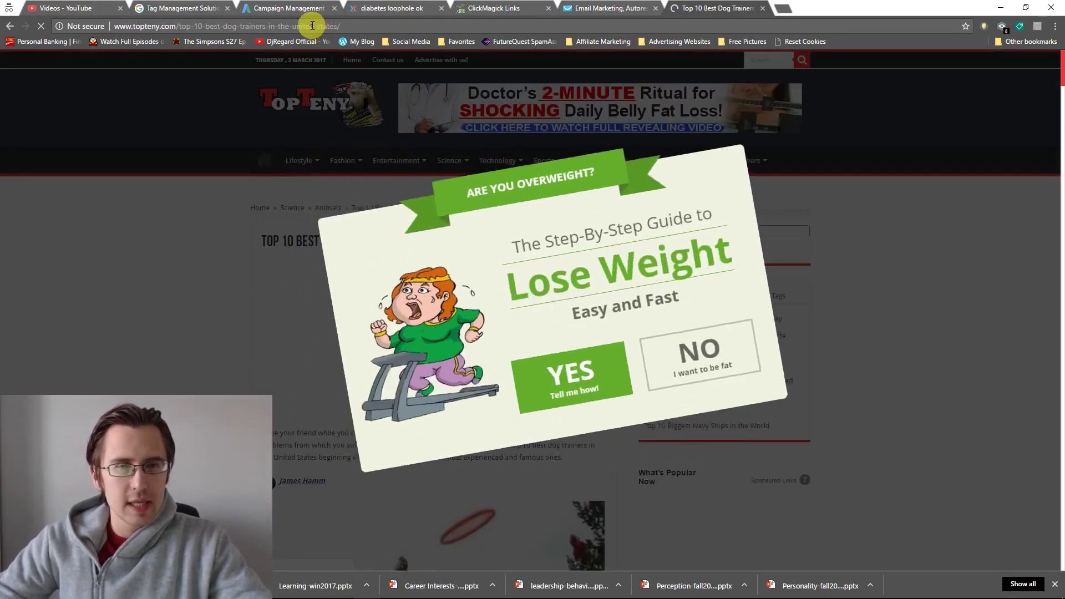
pyautogui.click(312, 25)
pyautogui.hotkey('ctrl', 'c')
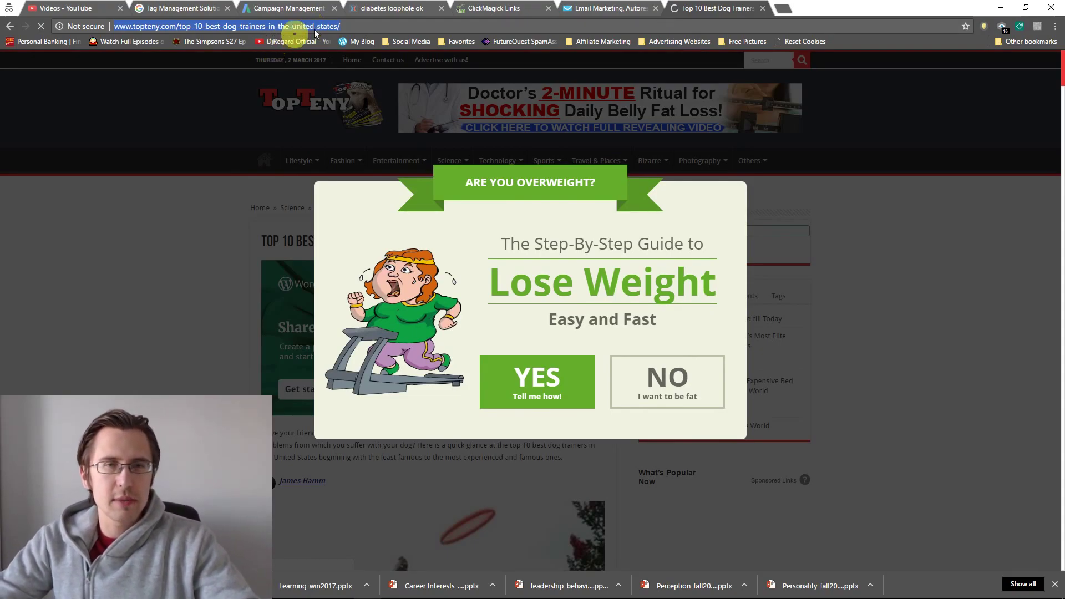
pyautogui.click(499, 8)
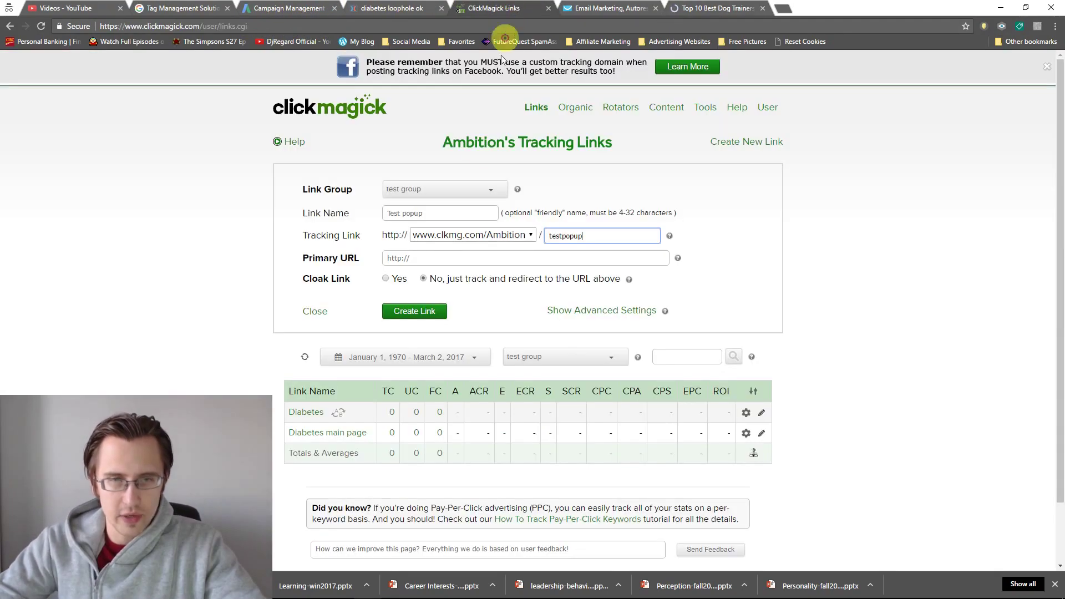
# Paste the article URL as Primary URL, set Cloak Link to Yes, and attach the Test pop-up.
pyautogui.click(461, 257)
pyautogui.hotkey('ctrl', 'v')
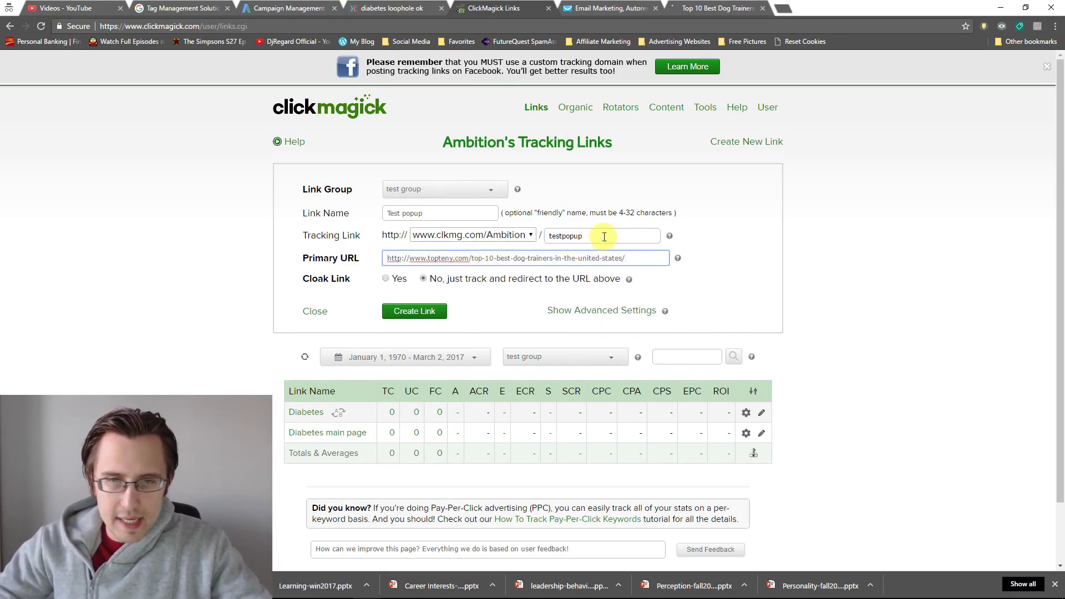
pyautogui.click(385, 279)
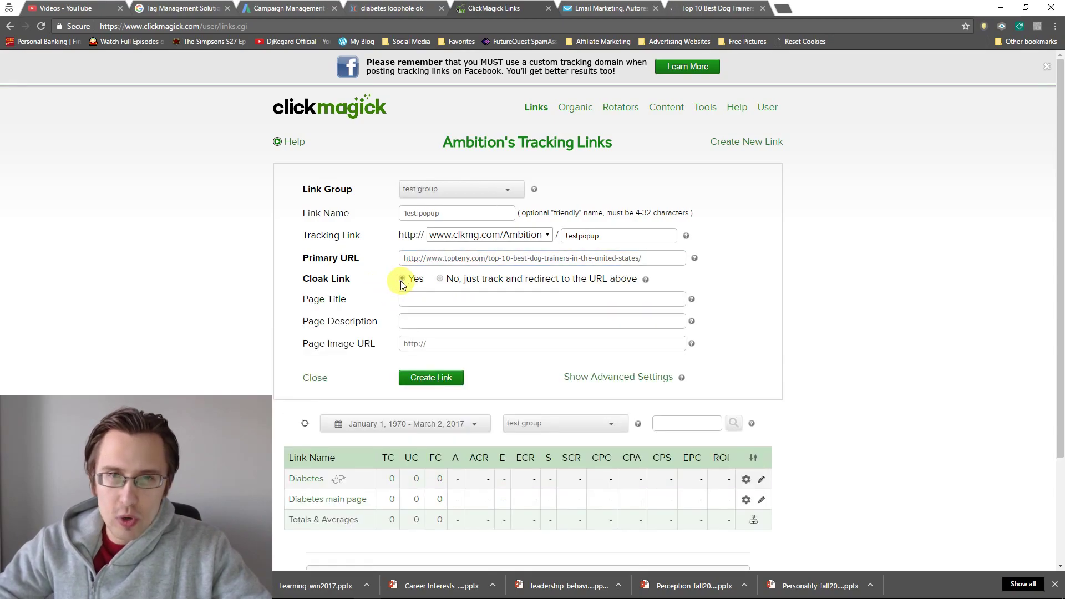
pyautogui.click(587, 377)
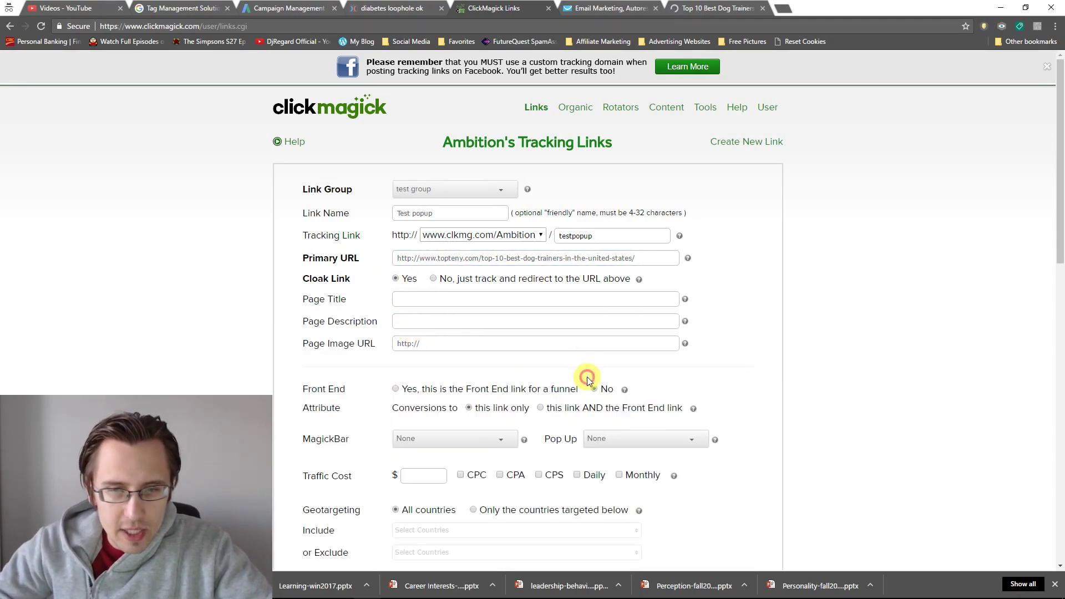
pyautogui.scroll(-2, 516, 400)
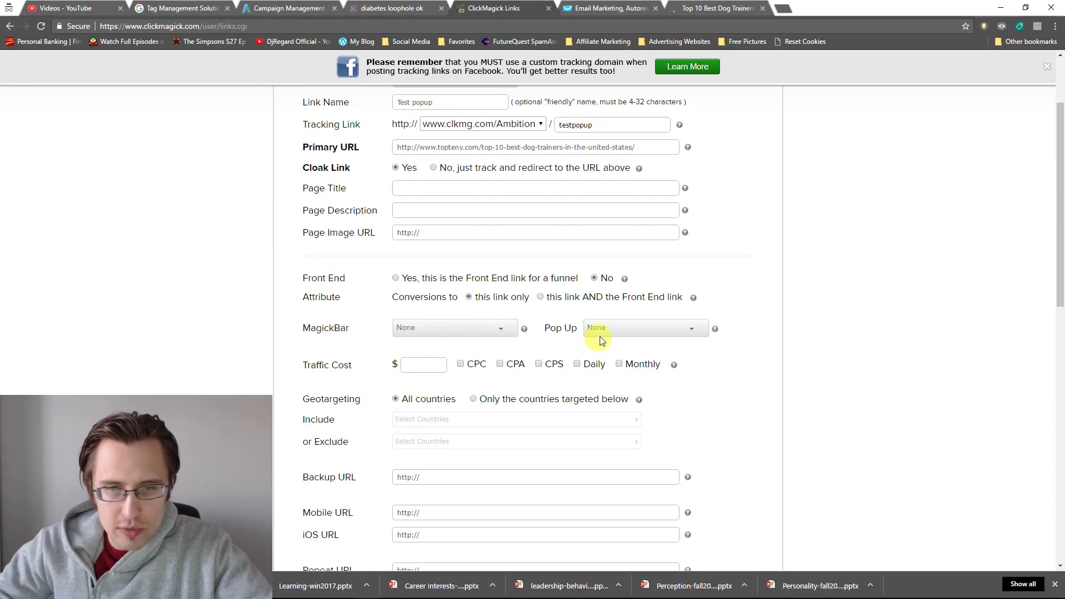
pyautogui.click(619, 328)
pyautogui.click(615, 351)
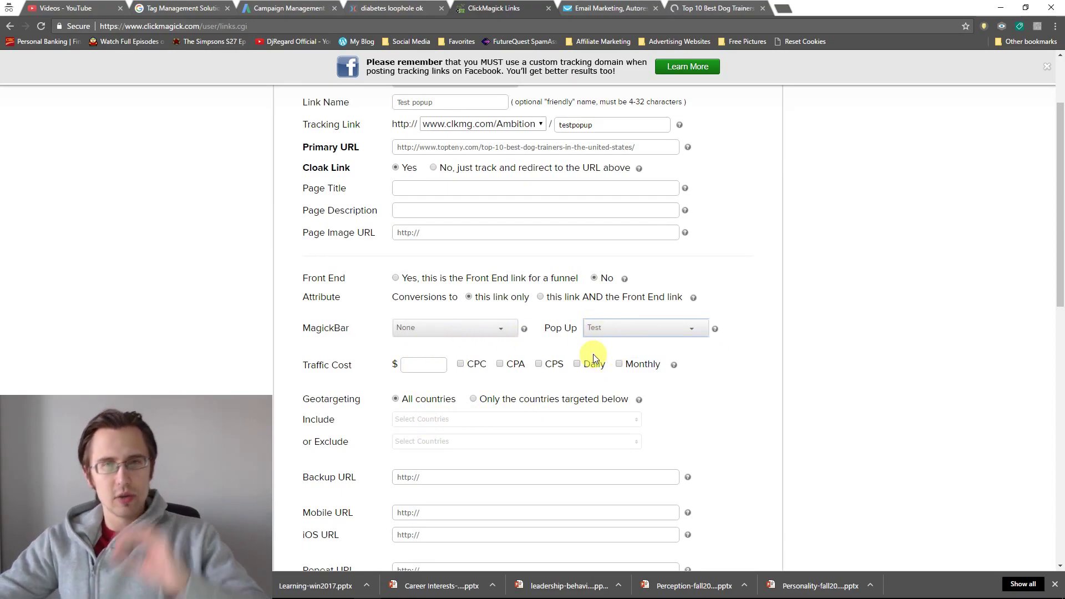
# Create the Test popup link and copy its tracking URL.
pyautogui.scroll(-3, 290, 374)
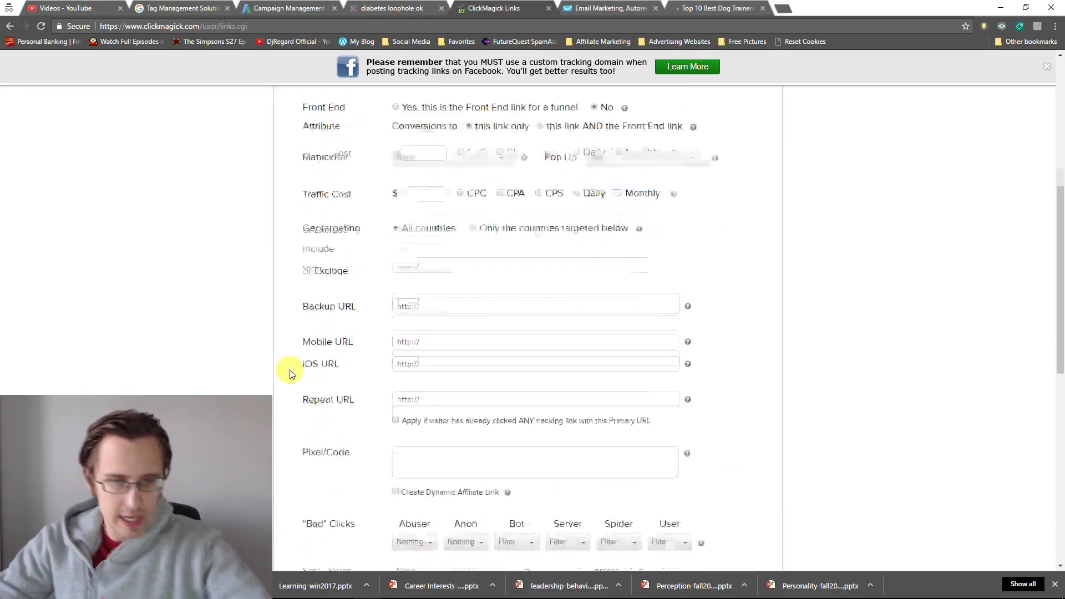
pyautogui.scroll(-7, 278, 374)
pyautogui.click(416, 336)
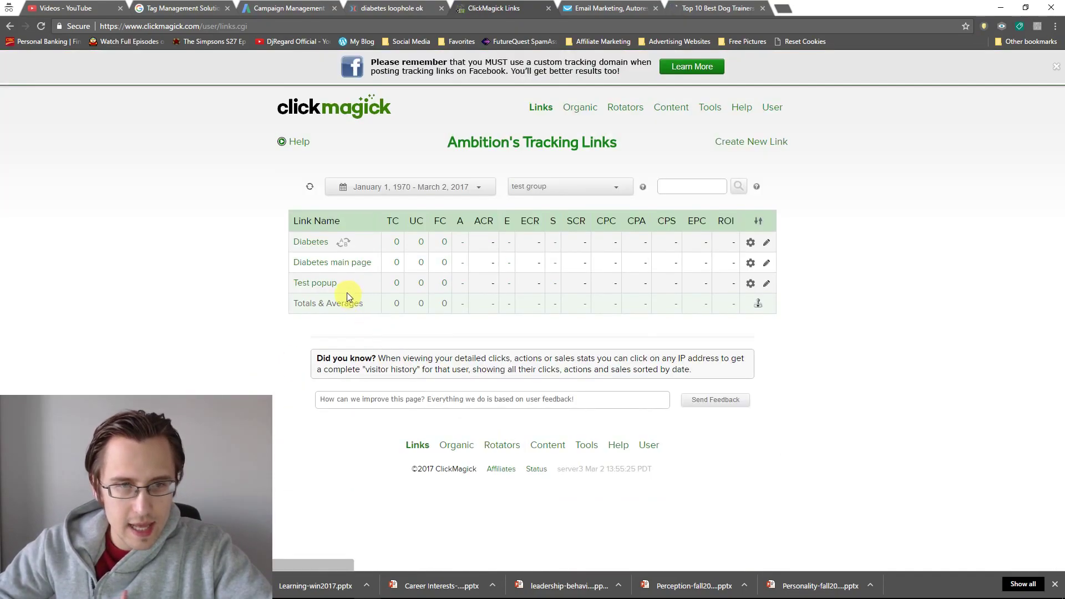
pyautogui.click(314, 283)
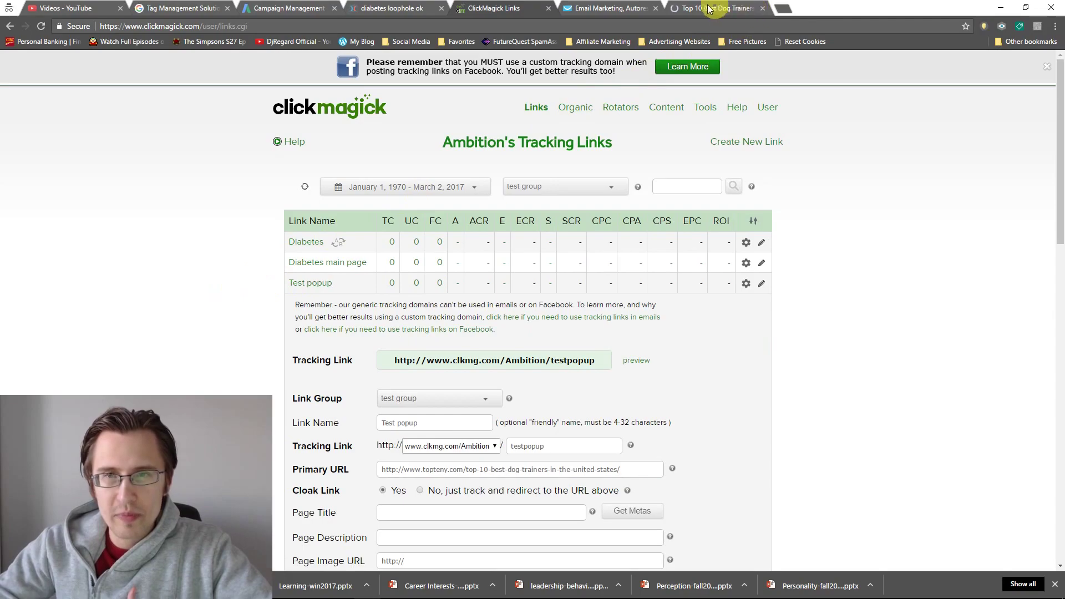
pyautogui.click(476, 362)
pyautogui.hotkey('ctrl', 'c')
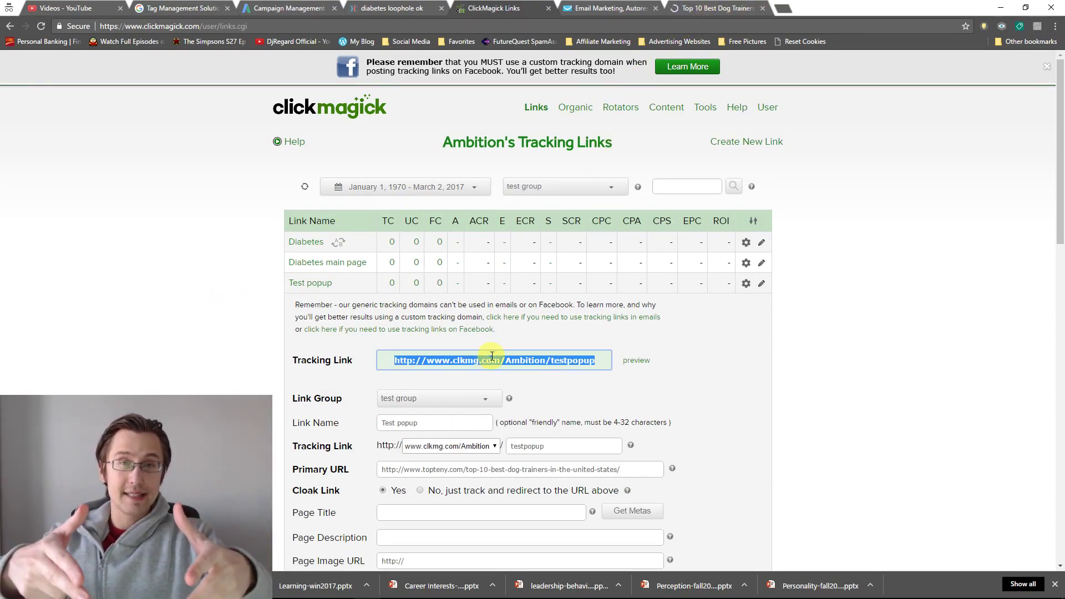
pyautogui.click(783, 8)
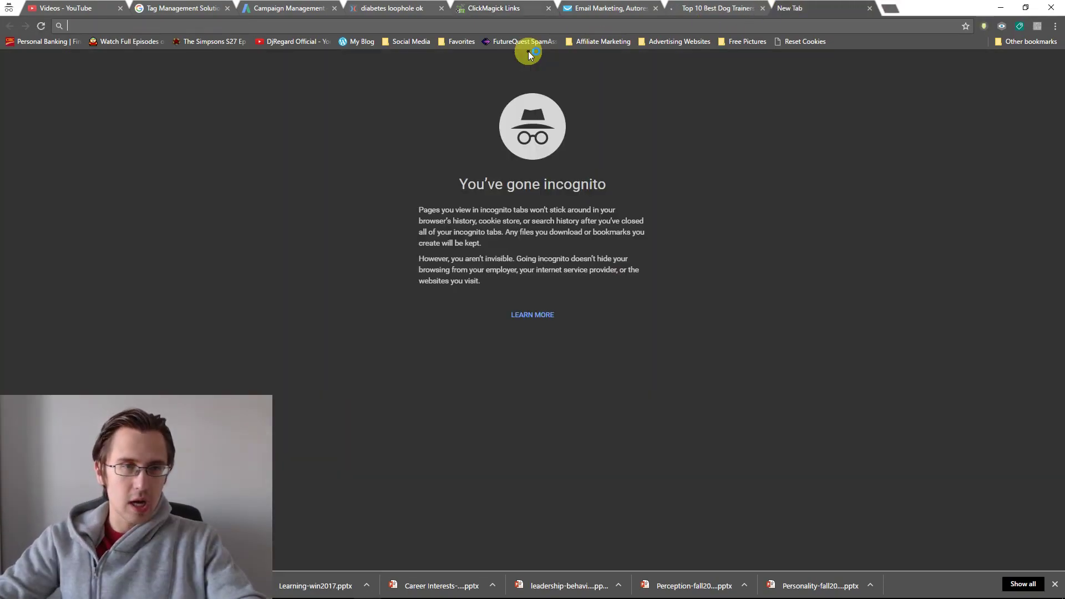
pyautogui.hotkey('ctrl', 'v')
pyautogui.press('Return')
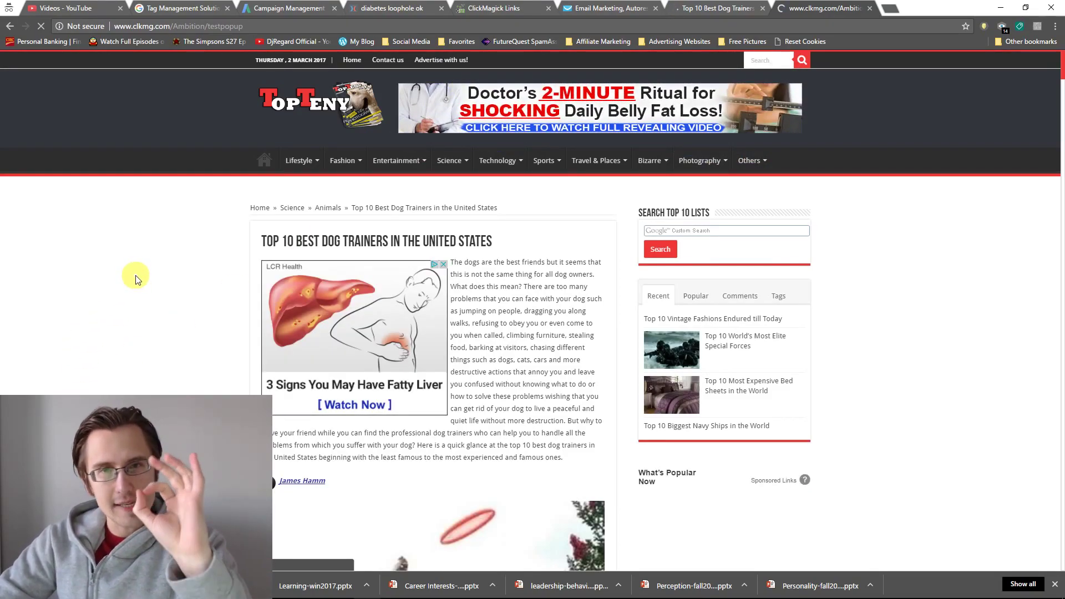
# Close the offers sign-up pop-up, answer NO to the weight-loss pop-up, and scroll the article.
pyautogui.moveTo(342, 159)
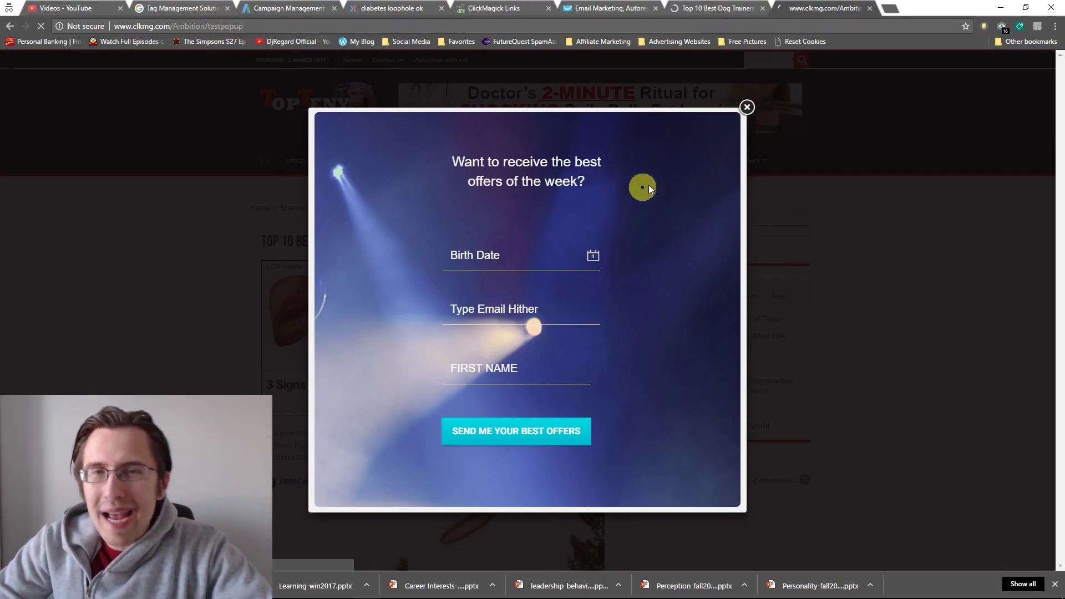
pyautogui.click(747, 107)
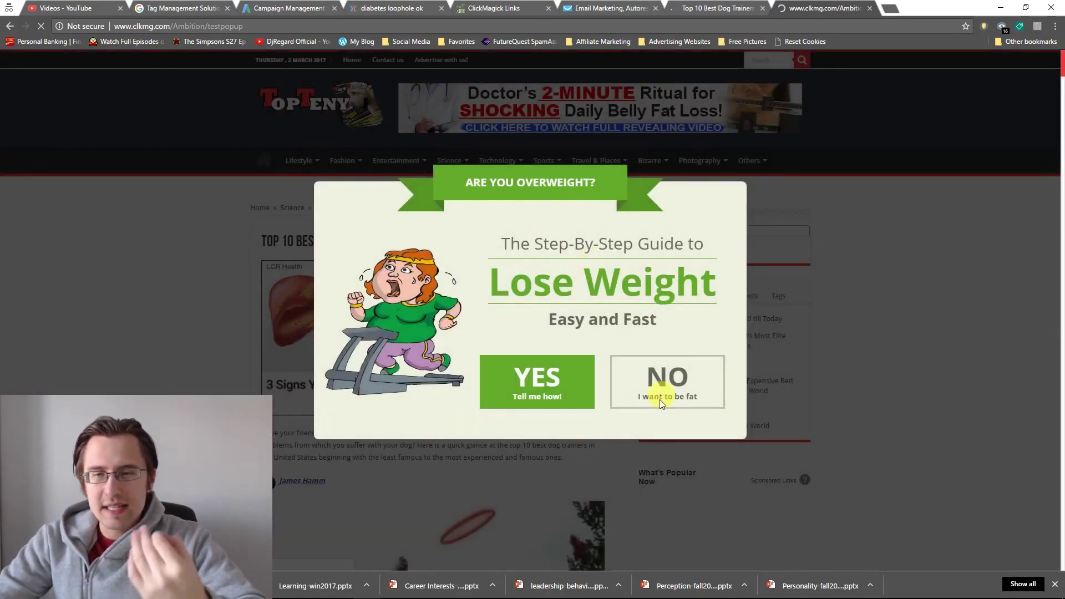
pyautogui.click(711, 375)
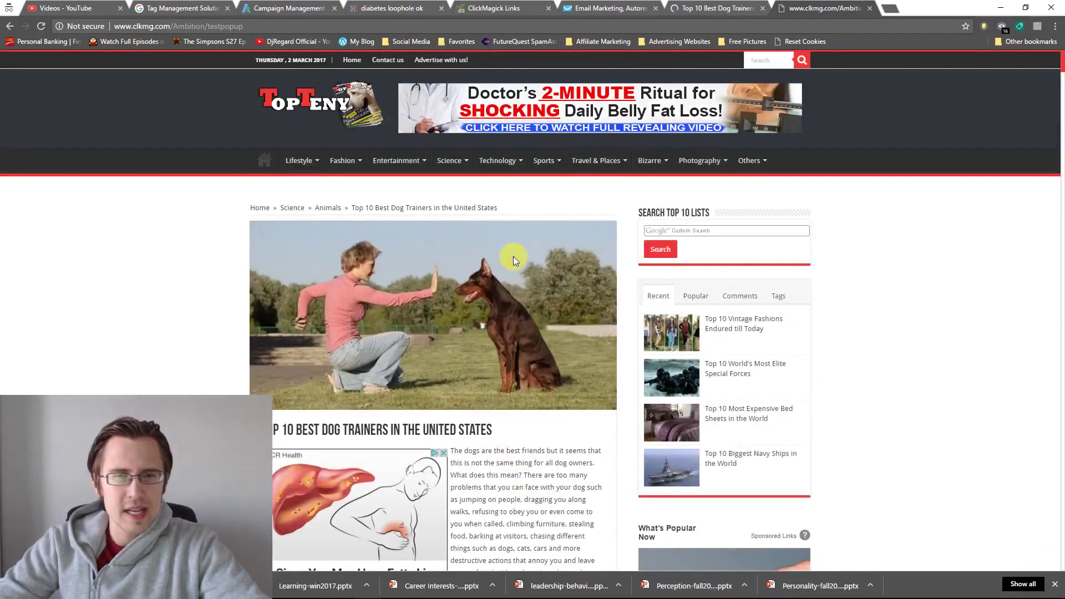
pyautogui.scroll(-4, 559, 310)
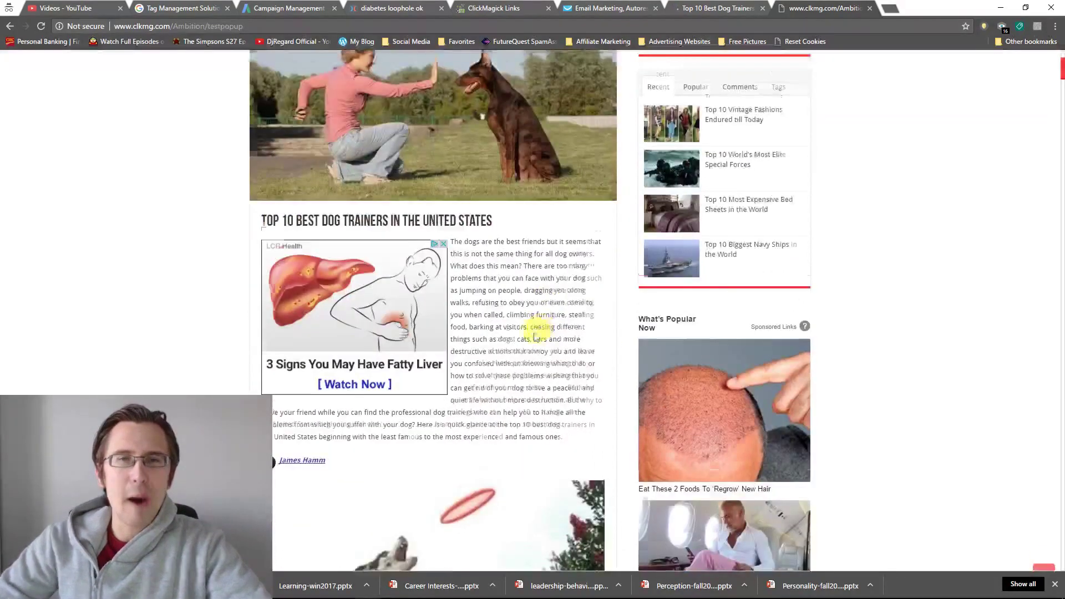
pyautogui.scroll(-4, 518, 305)
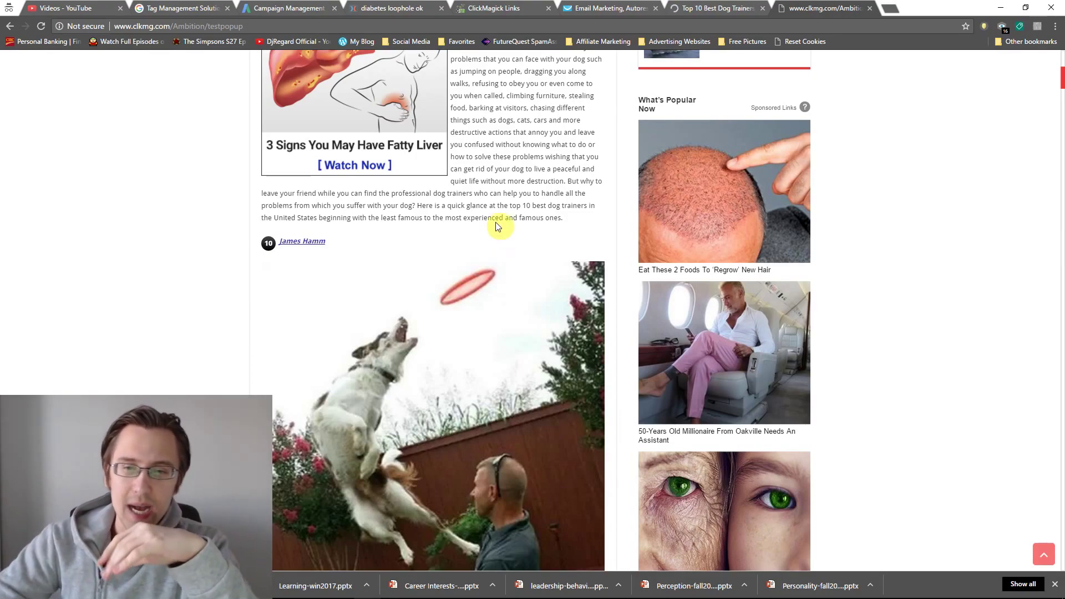
pyautogui.scroll(8, 497, 223)
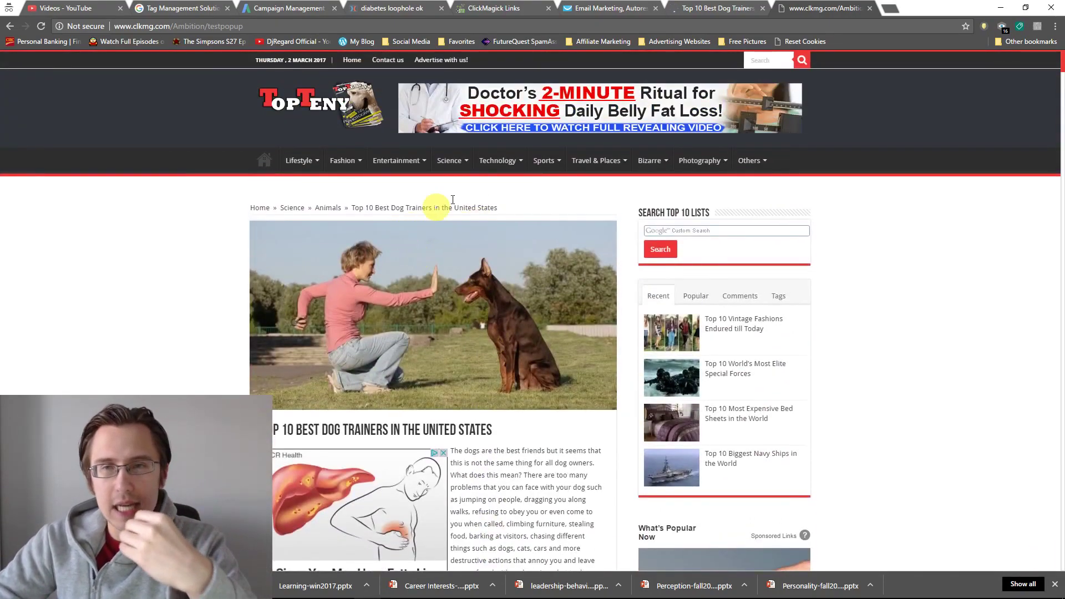
pyautogui.click(716, 8)
pyautogui.click(509, 7)
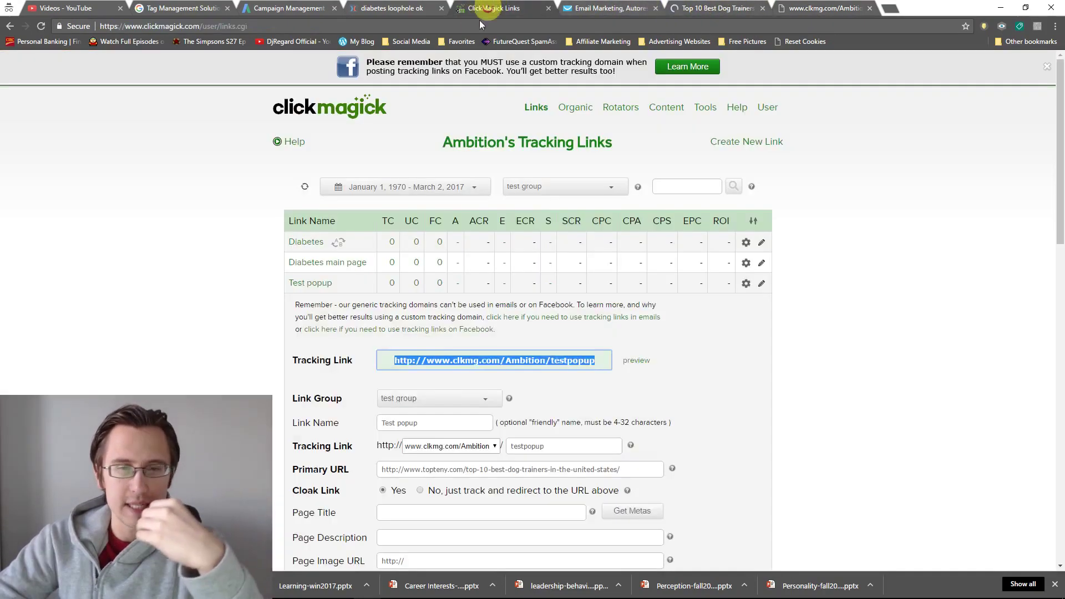
pyautogui.click(309, 284)
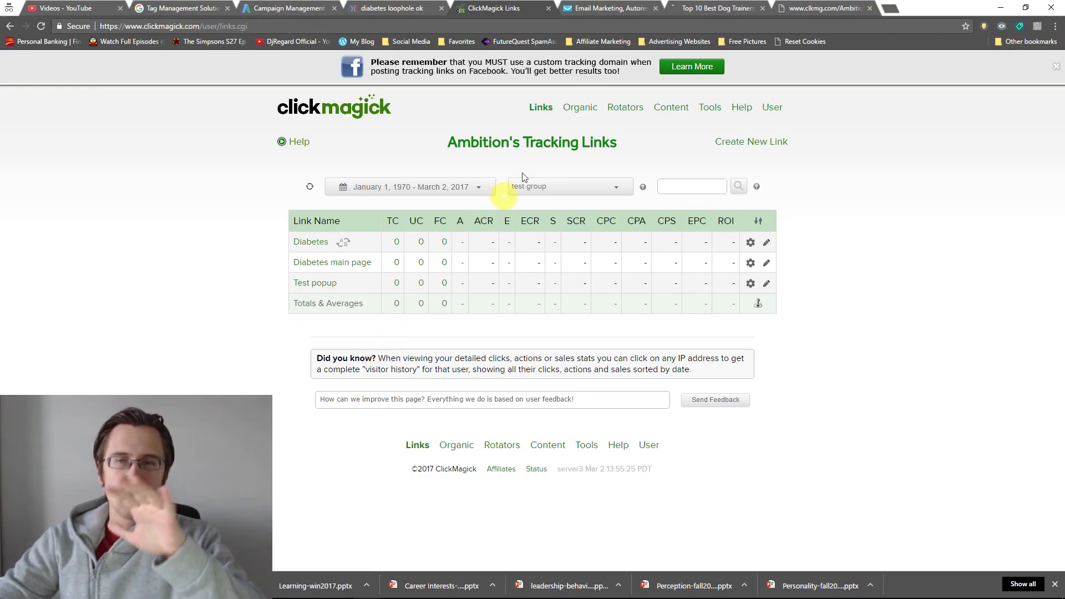
pyautogui.click(354, 279)
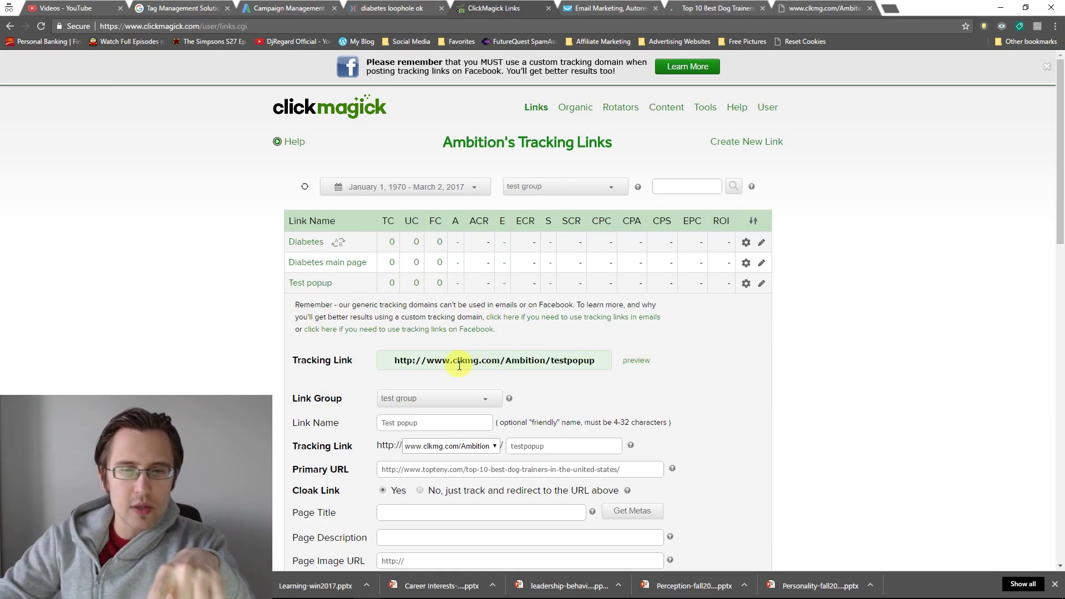
pyautogui.click(809, 5)
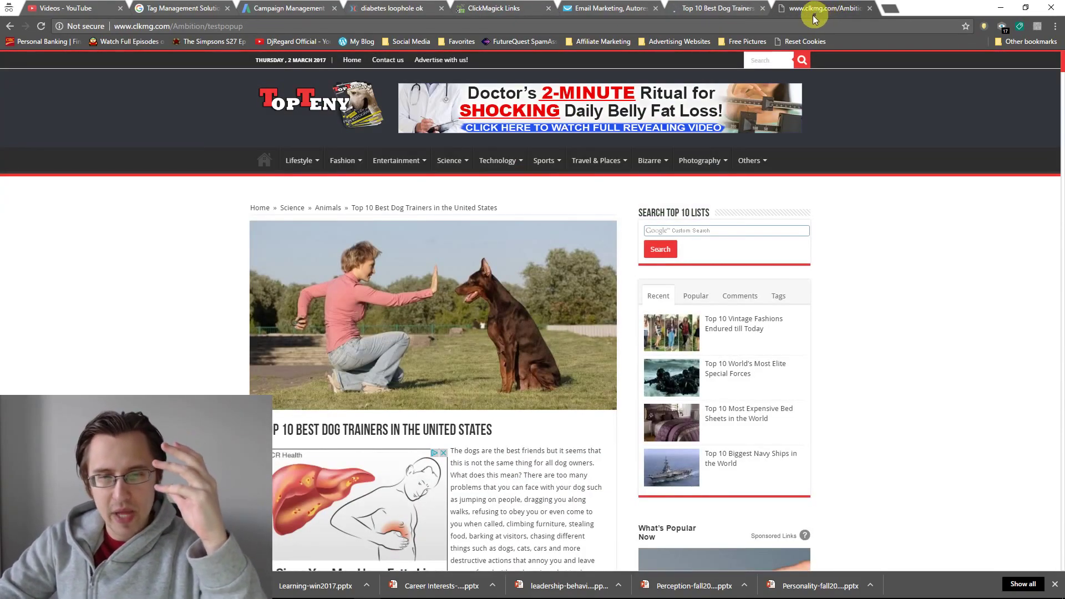
pyautogui.click(556, 9)
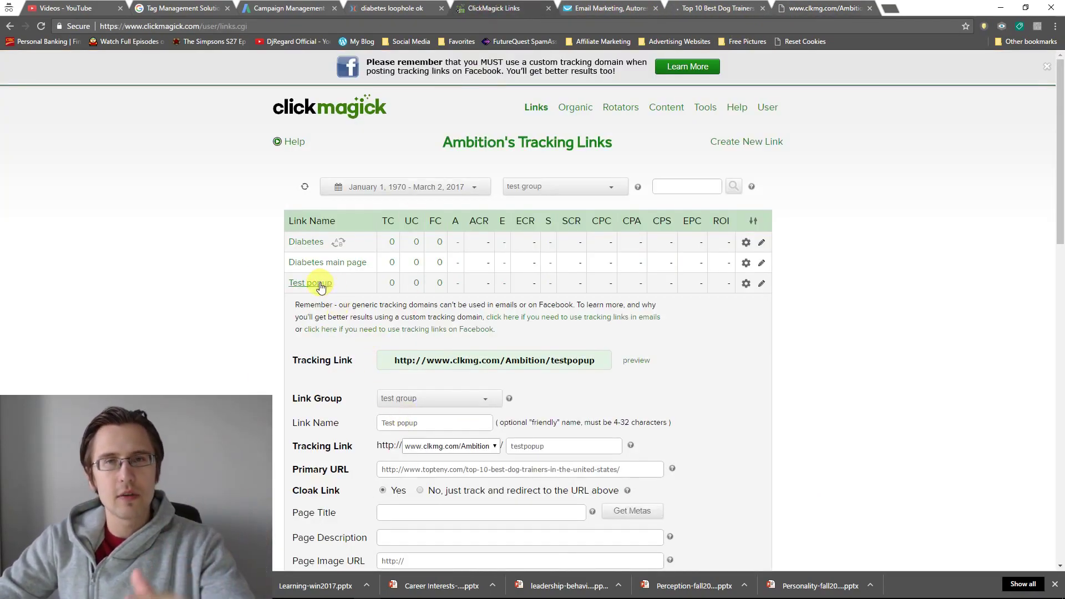
# Show the Test popup link's info card confirming Cloaked and Pop Up are enabled.
pyautogui.moveTo(320, 286)
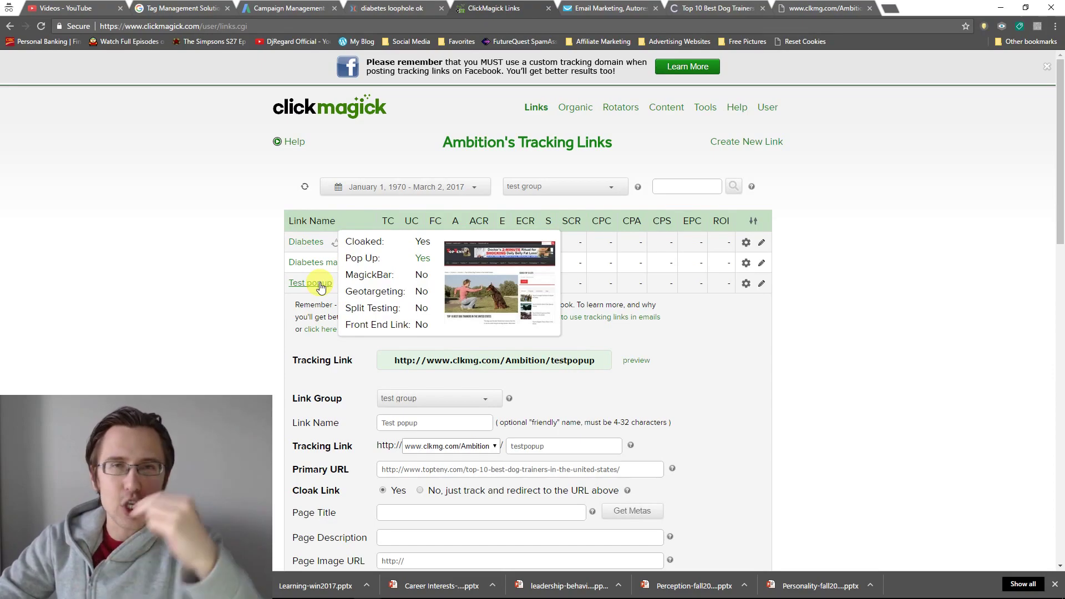